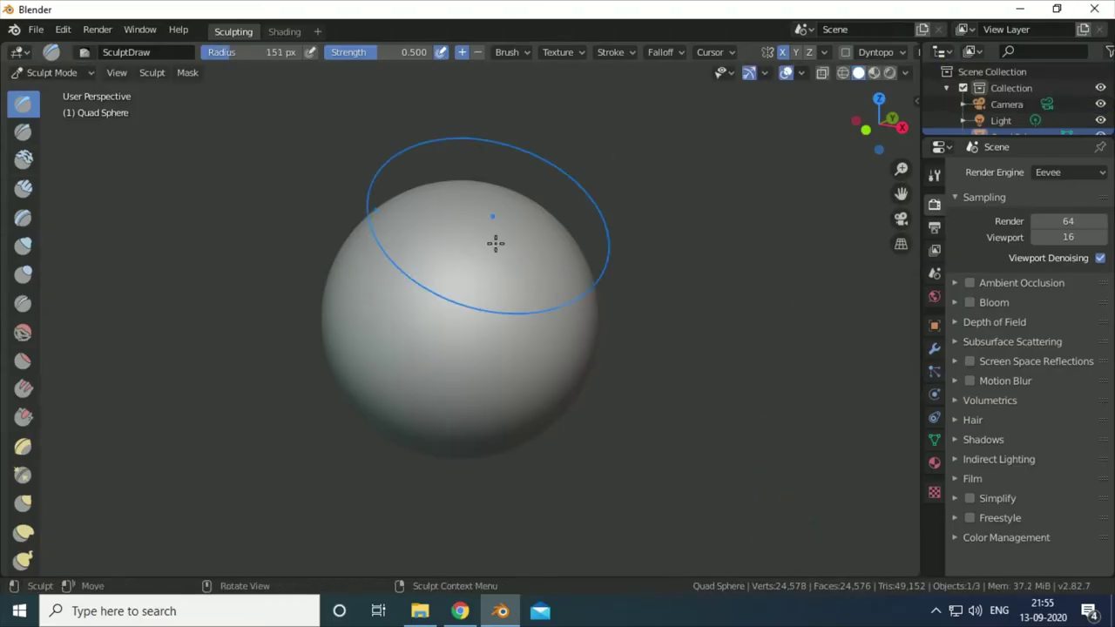
# Enable dynamic topology and pull the sphere into a rough pointed egg with Snake Hook
pyautogui.press('k')
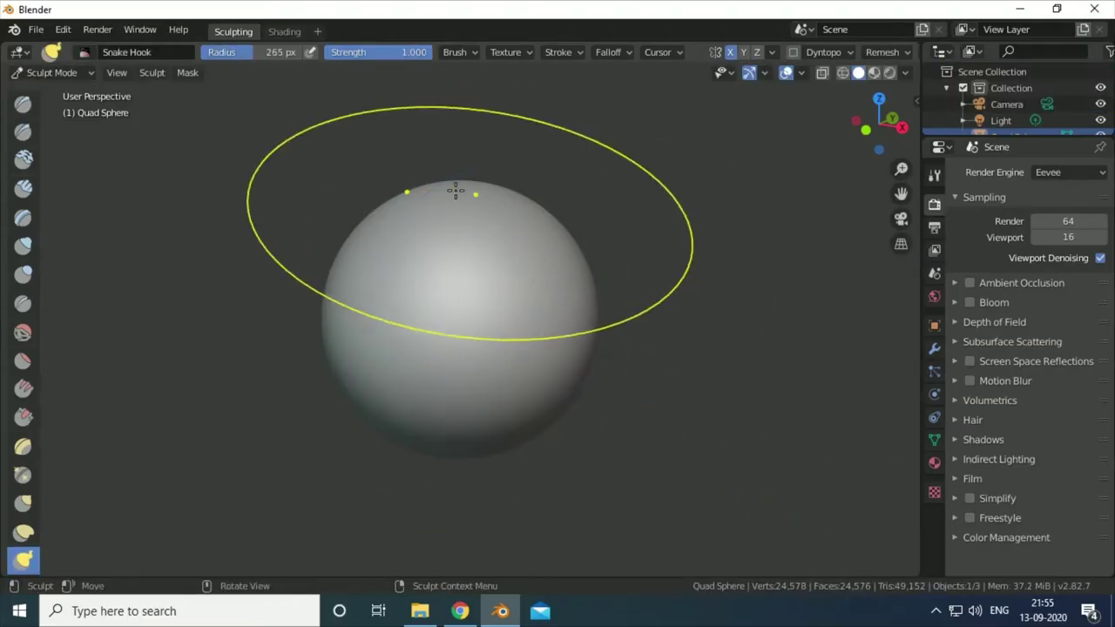
pyautogui.moveTo(455, 191); pyautogui.dragTo(469, 247)
pyautogui.hotkey('ctrl', 'd')
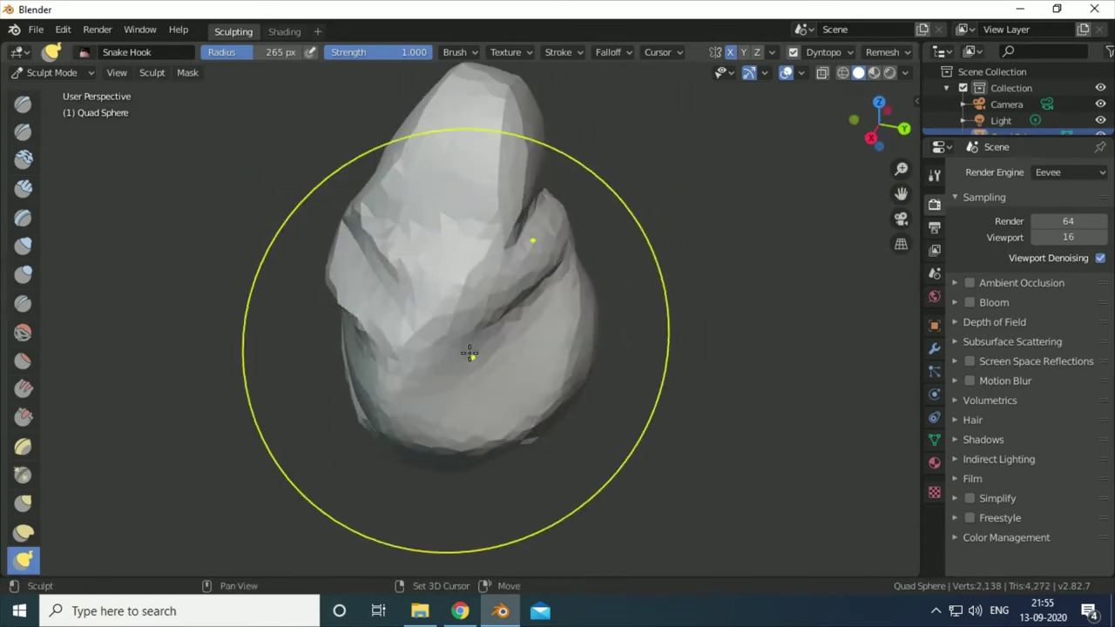
pyautogui.moveTo(473, 348); pyautogui.dragTo(559, 218)
pyautogui.moveTo(559, 218)
pyautogui.mouseDown(button='middle')
pyautogui.moveTo(348, 398)
pyautogui.moveTo(552, 414)
pyautogui.mouseUp(button='middle')
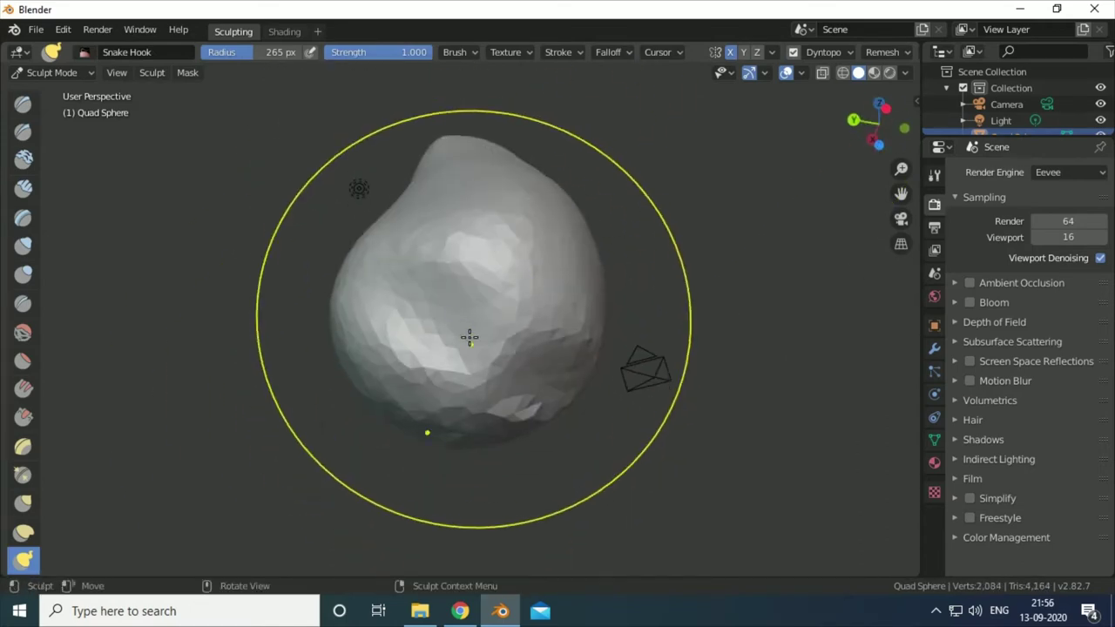
pyautogui.moveTo(468, 336)
pyautogui.mouseDown(button='middle')
pyautogui.moveTo(501, 125)
pyautogui.moveTo(535, 453)
pyautogui.mouseUp(button='middle')
pyautogui.scroll(-2, 605, 420)
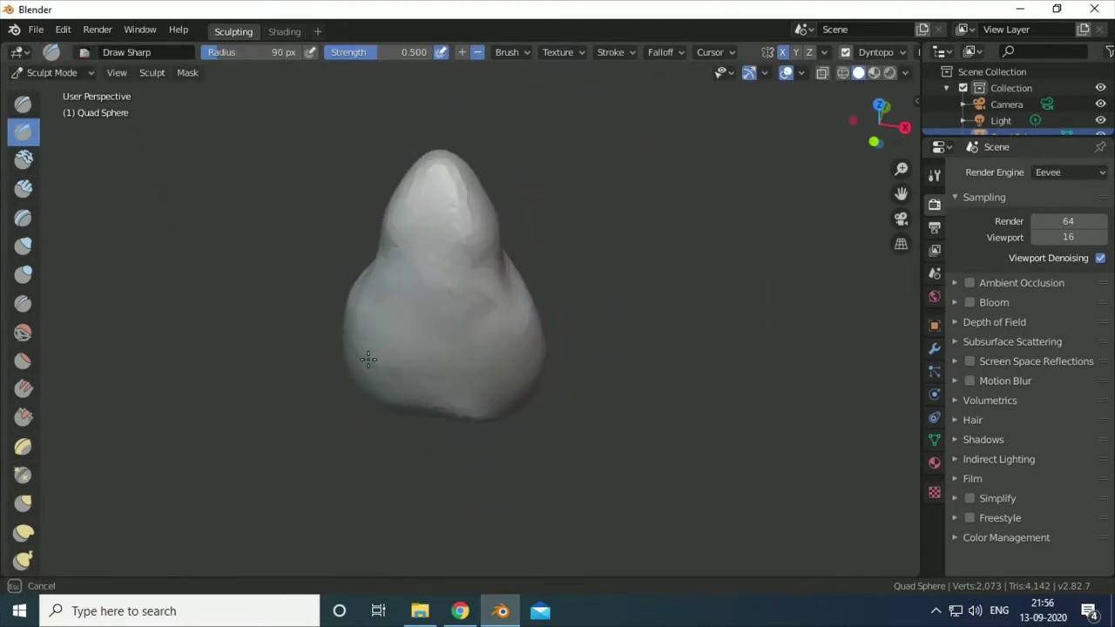
pyautogui.moveTo(368, 359)
pyautogui.mouseDown(button='middle')
pyautogui.moveTo(561, 293)
pyautogui.moveTo(522, 348)
pyautogui.mouseUp(button='middle')
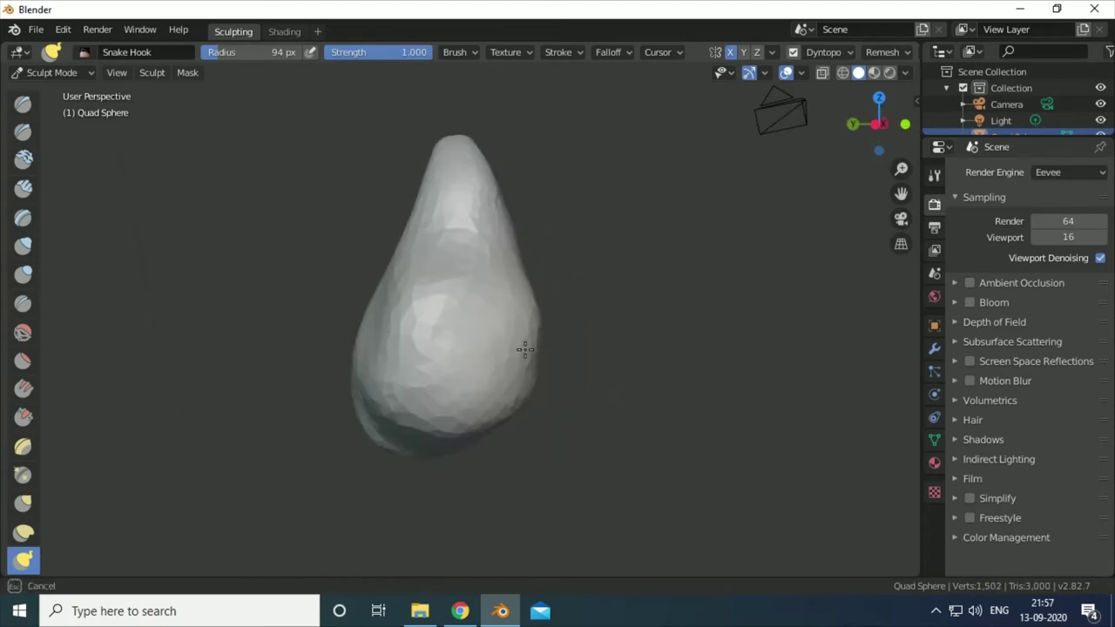
# Switch to the Grab brush at a 153 px radius and refine the teardrop body
pyautogui.press('g')
pyautogui.moveTo(444, 445)
pyautogui.mouseDown(button='middle')
pyautogui.moveTo(463, 411)
pyautogui.moveTo(410, 381)
pyautogui.moveTo(660, 515)
pyautogui.moveTo(457, 189)
pyautogui.moveTo(470, 331)
pyautogui.mouseUp(button='middle')
pyautogui.press('f')
pyautogui.click(478, 165)
pyautogui.press('f')
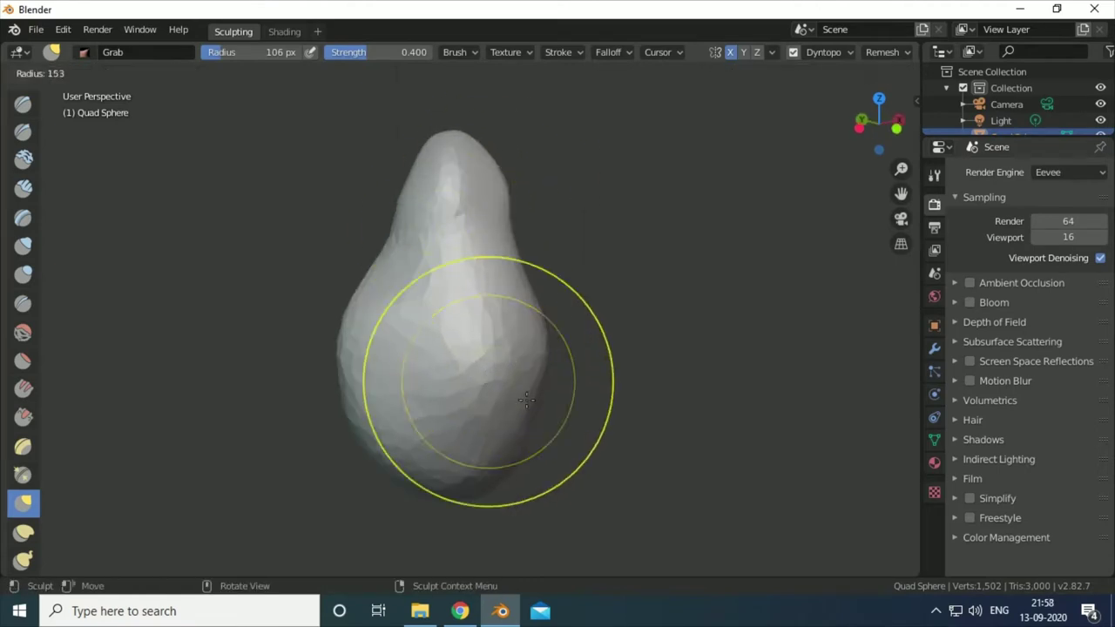
pyautogui.click(486, 261)
pyautogui.moveTo(420, 168); pyautogui.dragTo(547, 187, button='middle')
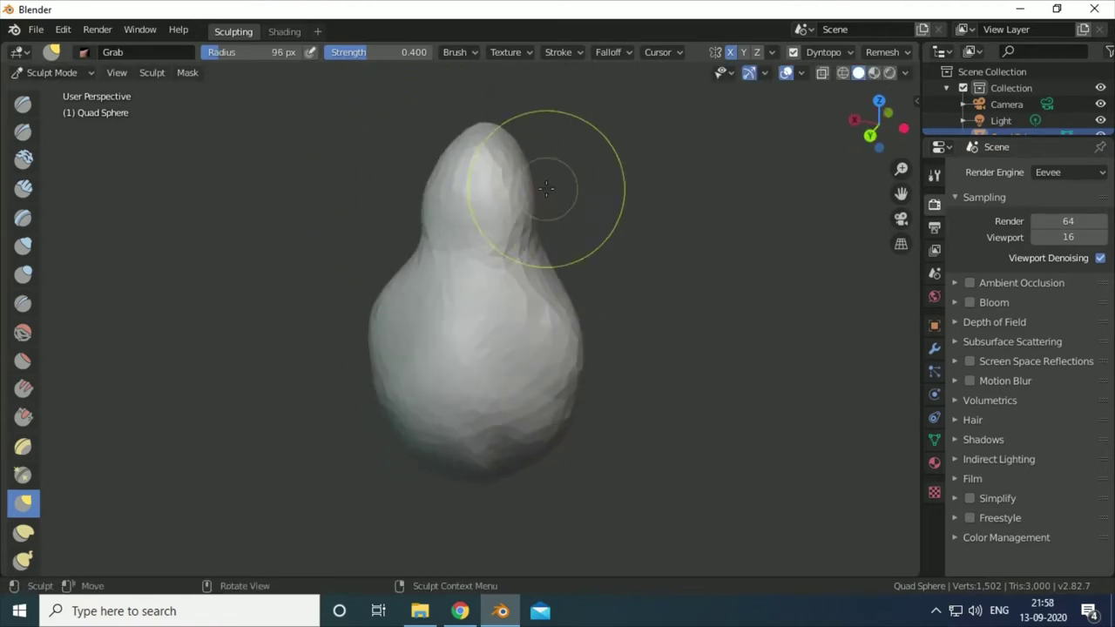
pyautogui.rightClick(157, 249)
# Add a UV sphere, scale it down and move it onto the pear body's top
pyautogui.hotkey('shift', 'a')
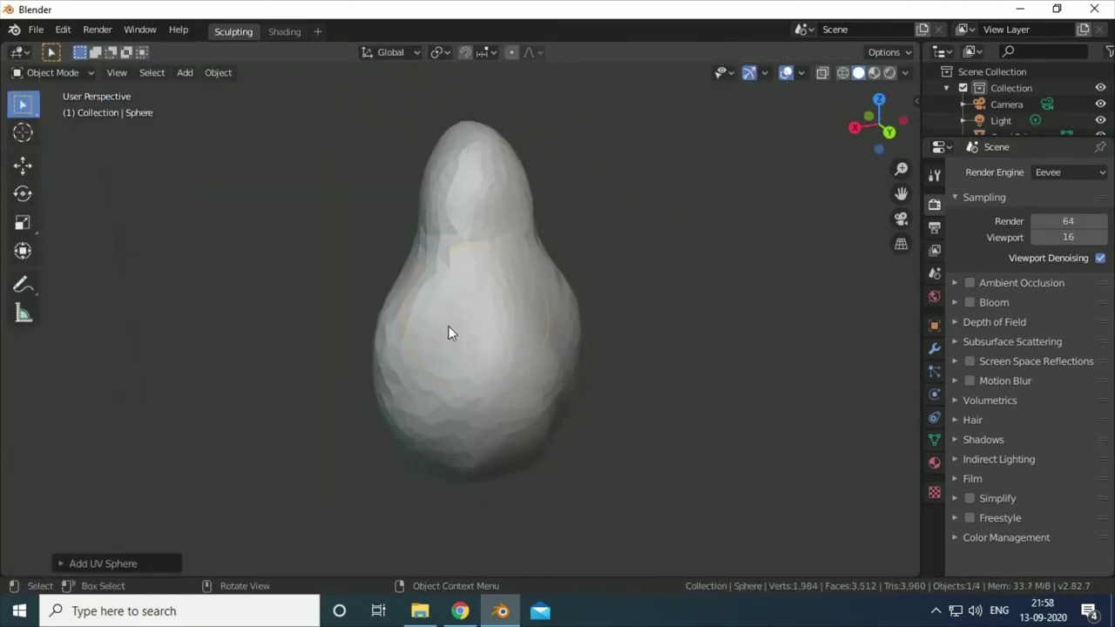
pyautogui.press('g')
pyautogui.click(521, 216)
pyautogui.press('g')
pyautogui.click(282, 242)
pyautogui.press('s')
pyautogui.click(406, 232)
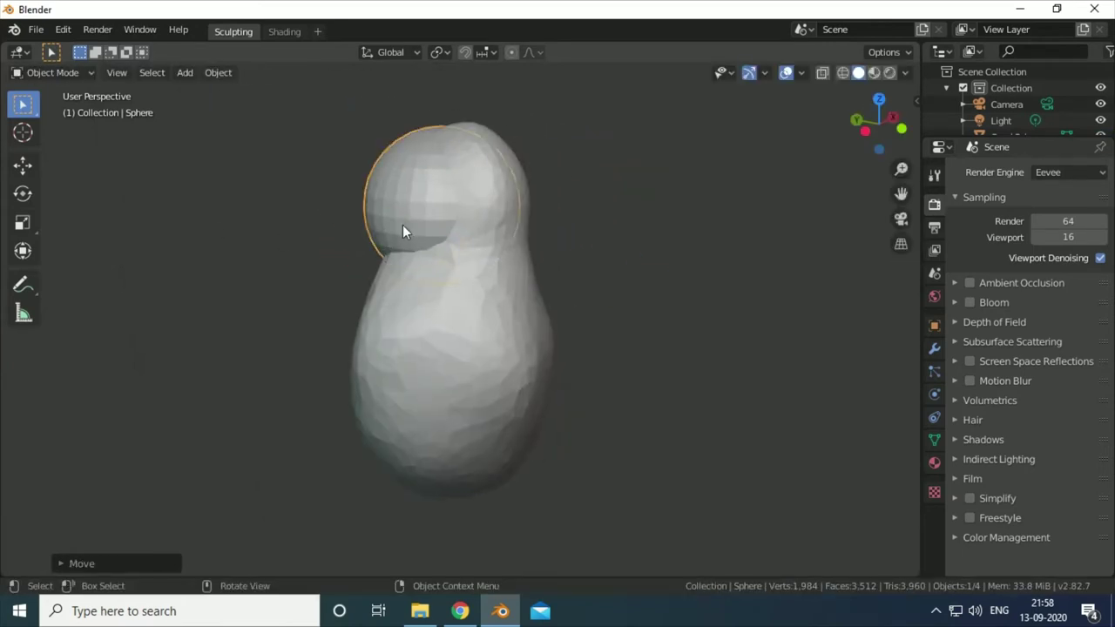
pyautogui.press('g')
pyautogui.click(404, 202)
pyautogui.moveTo(418, 215); pyautogui.dragTo(423, 306, button='middle')
# Fine-tune the sphere's position with Z- and Y-constrained moves, then switch to sculpting it
pyautogui.press('g')
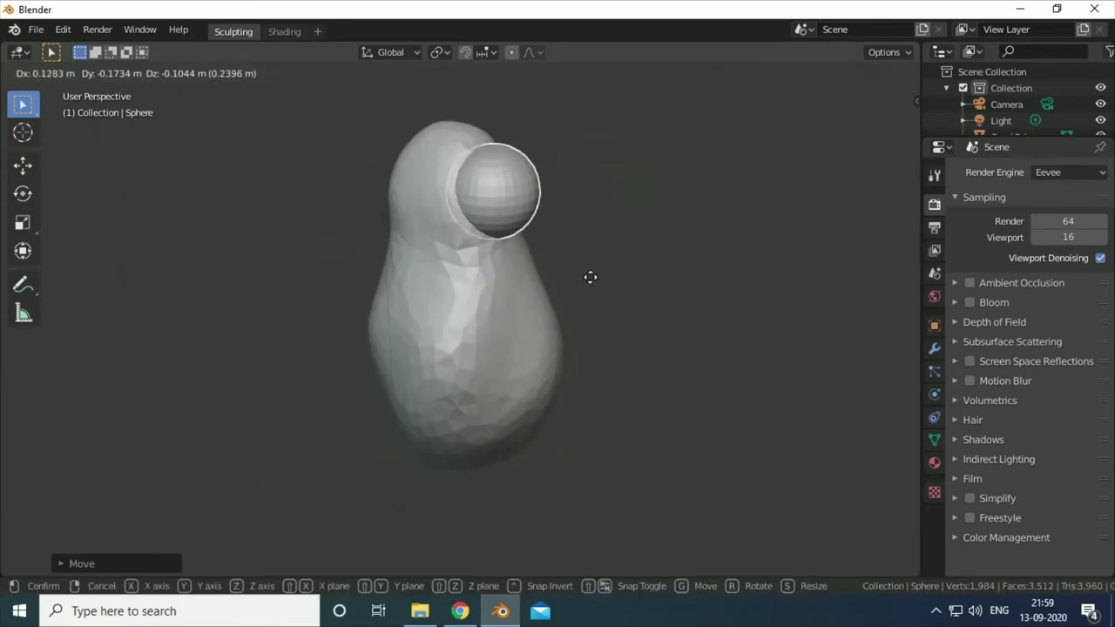
pyautogui.press('z')
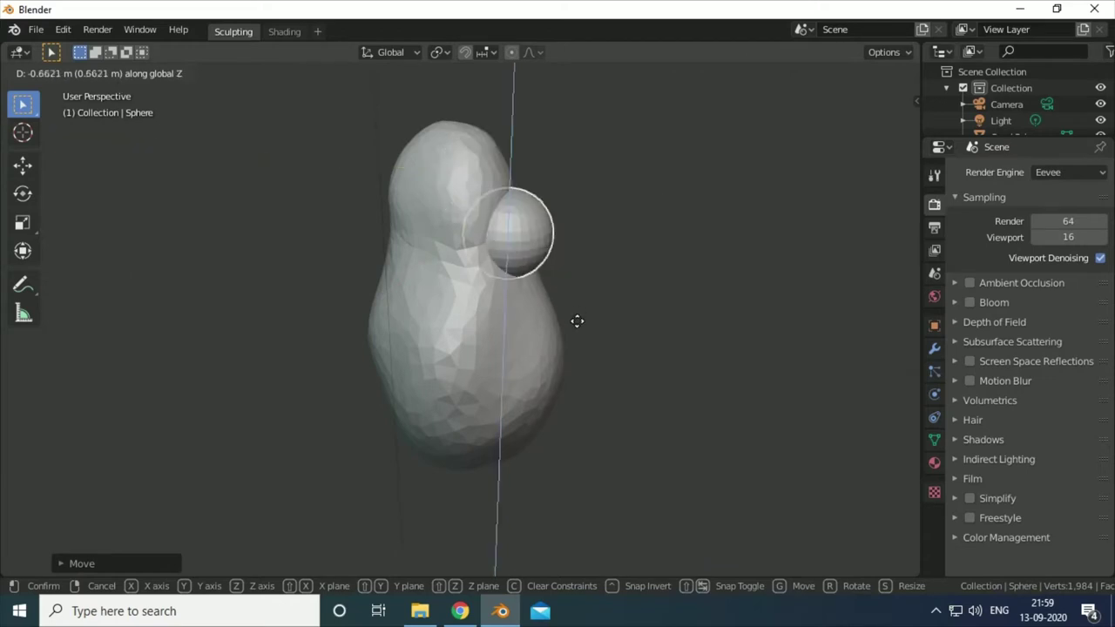
pyautogui.press('y')
pyautogui.press('z')
pyautogui.click(594, 292)
pyautogui.moveTo(594, 292)
pyautogui.mouseDown(button='middle')
pyautogui.moveTo(233, 226)
pyautogui.moveTo(308, 306)
pyautogui.moveTo(523, 174)
pyautogui.mouseUp(button='middle')
pyautogui.hotkey('ctrl', 'Tab')
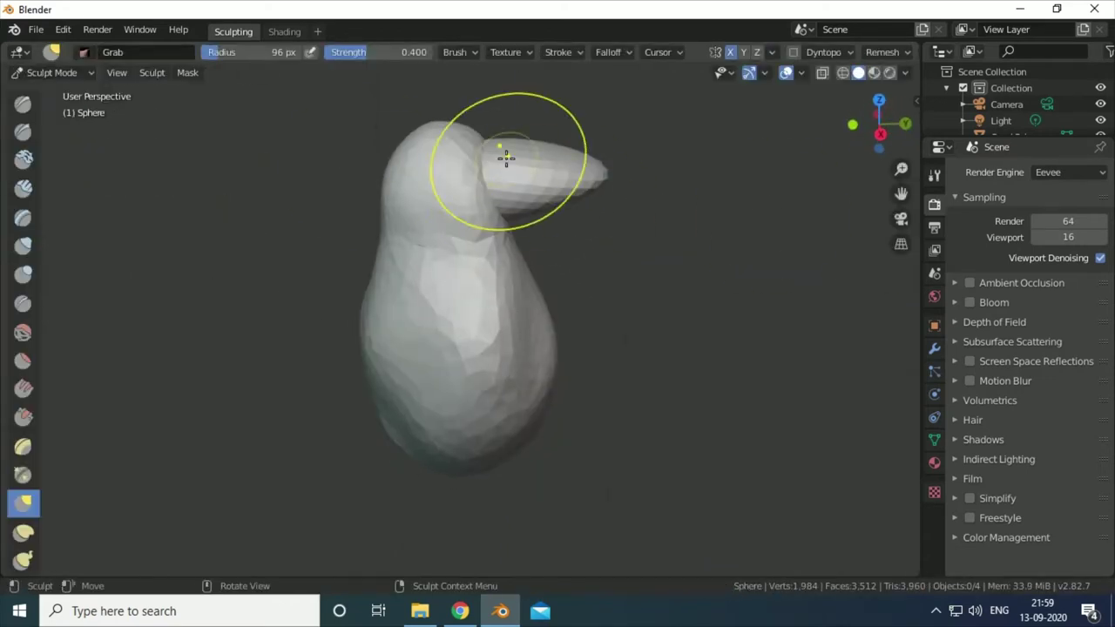
# Pull the protrusion's tip down into a hook
pyautogui.moveTo(645, 161); pyautogui.dragTo(434, 339, button='middle')
pyautogui.moveTo(497, 362)
pyautogui.mouseDown(button='middle')
pyautogui.moveTo(357, 348)
pyautogui.moveTo(671, 235)
pyautogui.mouseUp(button='middle')
pyautogui.moveTo(672, 235); pyautogui.dragTo(647, 222)
pyautogui.moveTo(647, 222); pyautogui.dragTo(547, 202, button='middle')
# Return to sculpting the beak object, acknowledging the dynamic topology warning
pyautogui.hotkey('ctrl', 'Tab')
pyautogui.press('g')
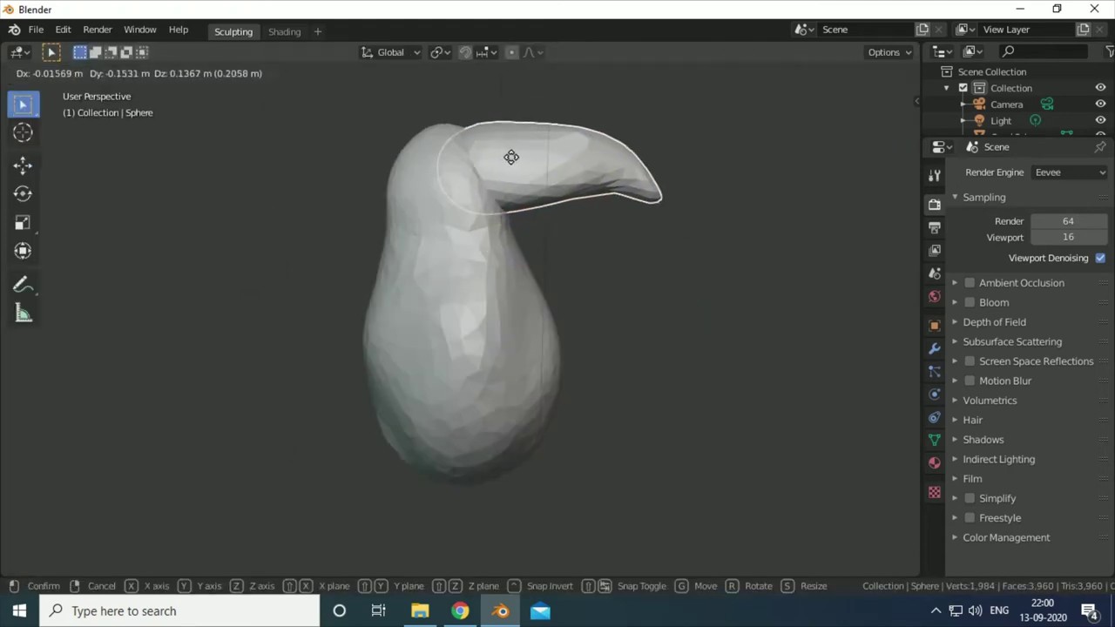
pyautogui.press('Escape')
pyautogui.click(53, 72)
pyautogui.click(52, 123)
# Shape the beak with the Pinch brush at 154 px, then reshape it with the Pose brush
pyautogui.press('p')
pyautogui.moveTo(325, 258); pyautogui.dragTo(647, 180, button='middle')
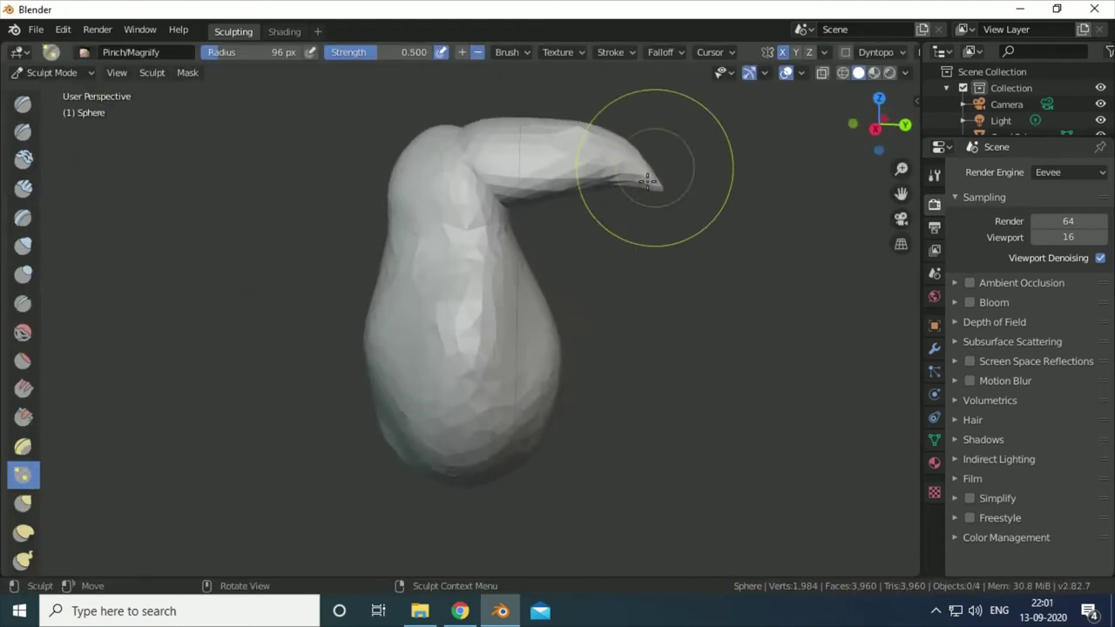
pyautogui.moveTo(547, 145)
pyautogui.mouseDown(button='middle')
pyautogui.moveTo(523, 331)
pyautogui.moveTo(73, 235)
pyautogui.mouseUp(button='middle')
pyautogui.moveTo(477, 157); pyautogui.dragTo(486, 198, button='middle')
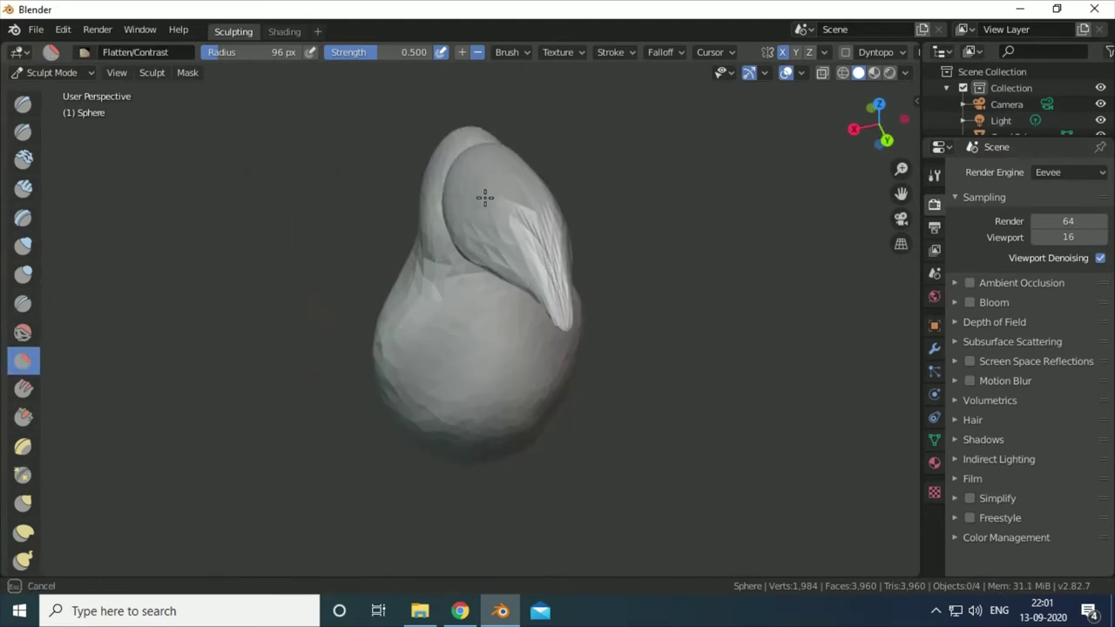
pyautogui.moveTo(493, 286)
pyautogui.mouseDown(button='middle')
pyautogui.moveTo(496, 154)
pyautogui.moveTo(613, 349)
pyautogui.mouseUp(button='middle')
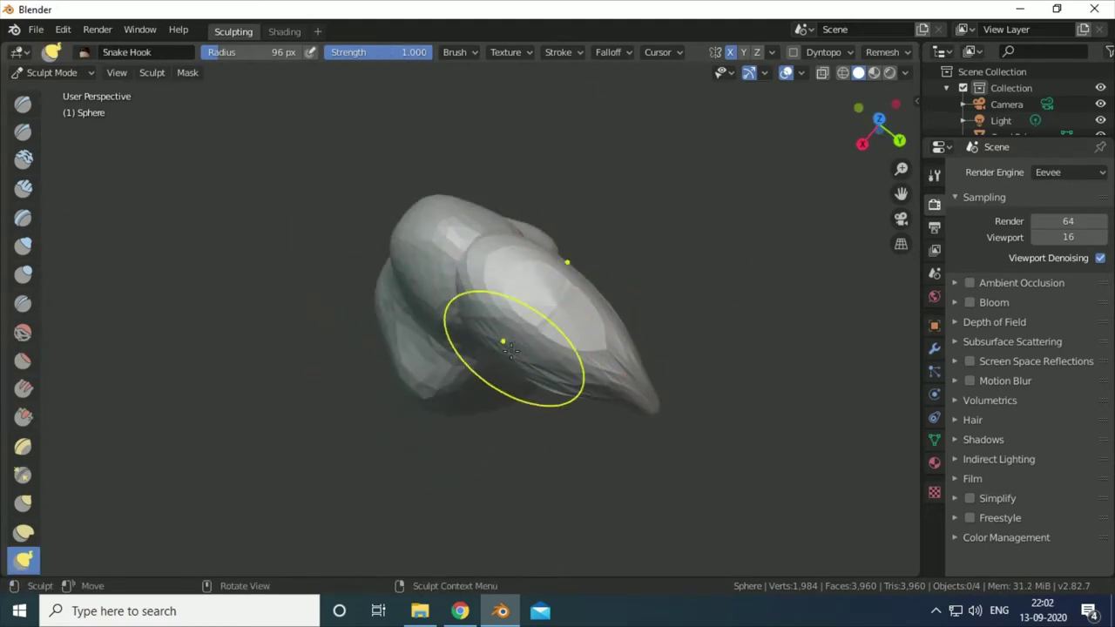
pyautogui.press('f')
pyautogui.click(552, 326)
pyautogui.moveTo(553, 326)
pyautogui.mouseDown(button='middle')
pyautogui.moveTo(531, 227)
pyautogui.moveTo(462, 334)
pyautogui.moveTo(531, 356)
pyautogui.moveTo(677, 200)
pyautogui.moveTo(558, 288)
pyautogui.mouseUp(button='middle')
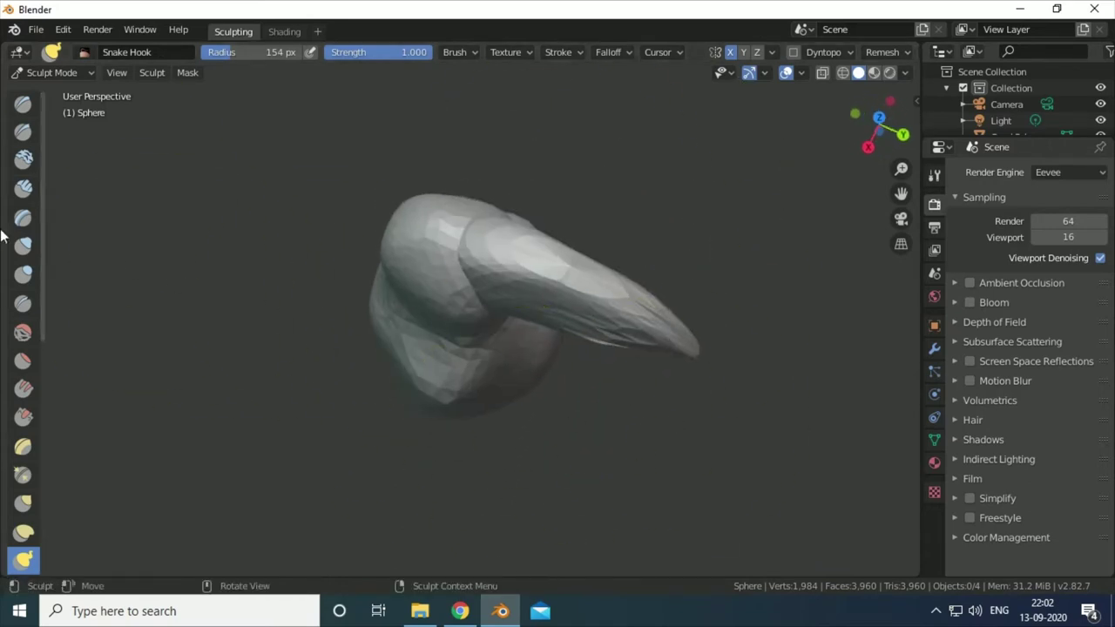
pyautogui.scroll(-5, 23, 235)
pyautogui.click(23, 421)
pyautogui.moveTo(459, 224)
pyautogui.mouseDown(button='middle')
pyautogui.moveTo(523, 174)
pyautogui.moveTo(453, 209)
pyautogui.moveTo(505, 200)
pyautogui.mouseUp(button='middle')
# Carve a sunken eye socket into the head with the Clay brush
pyautogui.scroll(5, 23, 262)
pyautogui.click(23, 160)
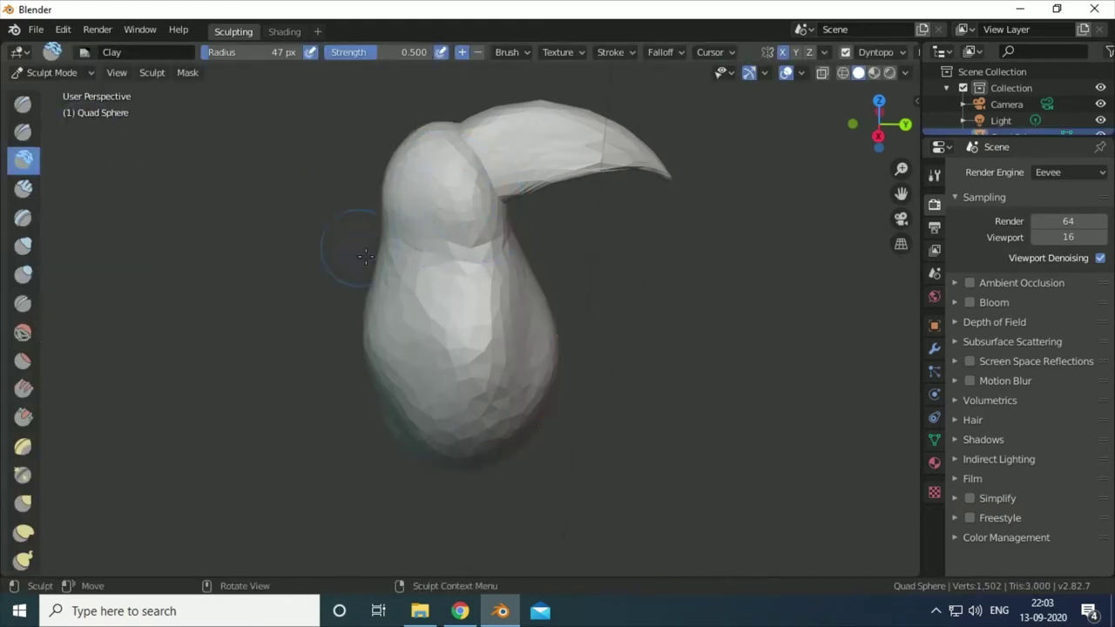
pyautogui.moveTo(348, 236)
pyautogui.keyDown('ctrl'); pyautogui.mouseDown(button='middle')
pyautogui.moveTo(846, 398)
pyautogui.moveTo(439, 150)
pyautogui.mouseUp(button='middle'); pyautogui.keyUp('ctrl')
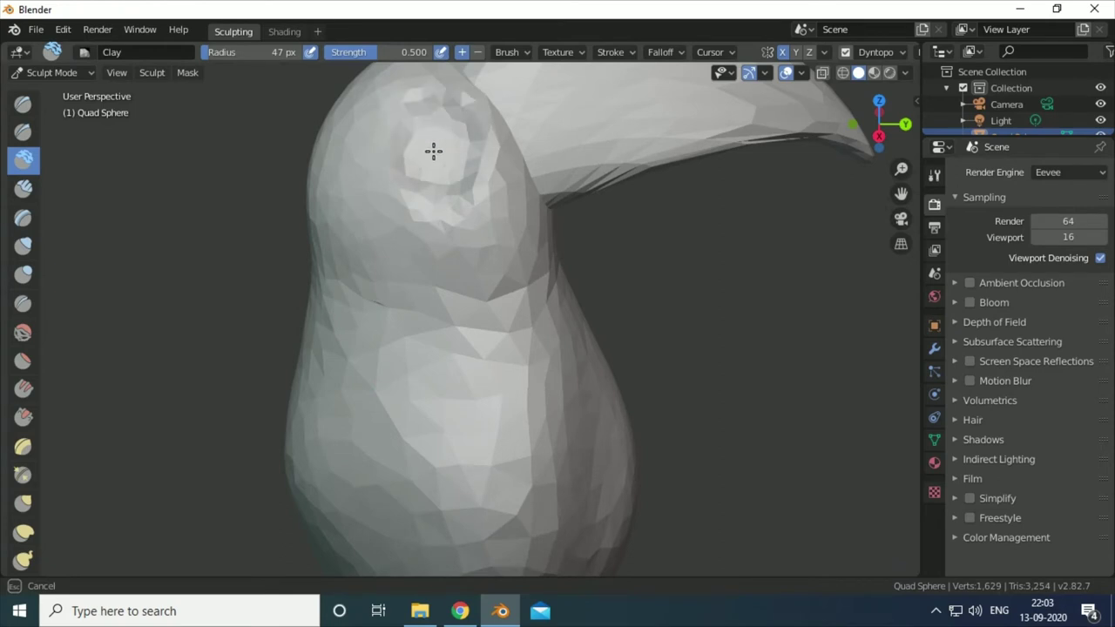
pyautogui.moveTo(437, 157)
pyautogui.keyDown('ctrl'); pyautogui.mouseDown(button='middle')
pyautogui.moveTo(491, 344)
pyautogui.moveTo(508, 232)
pyautogui.mouseUp(button='middle'); pyautogui.keyUp('ctrl')
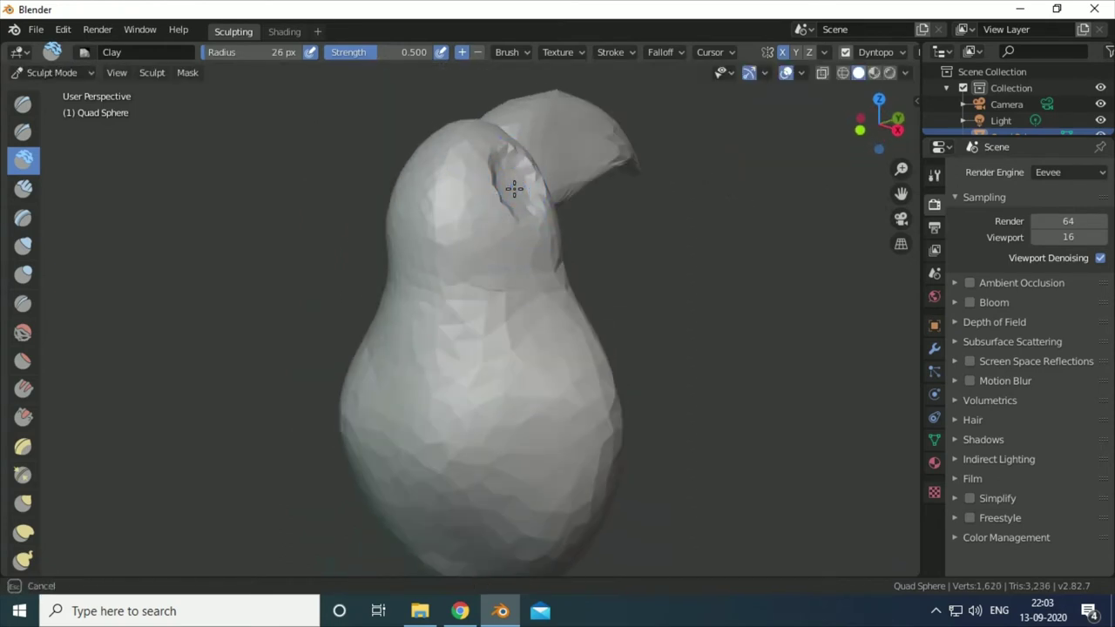
pyautogui.click(465, 185)
pyautogui.moveTo(511, 191)
pyautogui.mouseDown(button='middle')
pyautogui.moveTo(465, 185)
pyautogui.moveTo(266, 273)
pyautogui.moveTo(685, 279)
pyautogui.mouseUp(button='middle')
pyautogui.scroll(3, 267, 274)
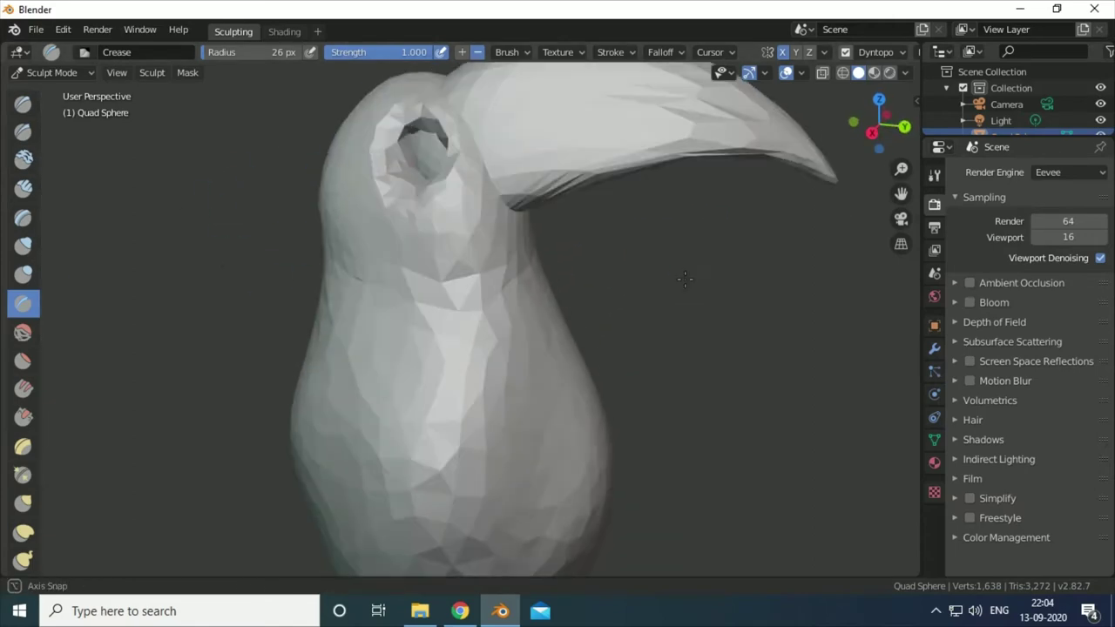
# Select the beak object and start sculpting it
pyautogui.hotkey('ctrl', 'Tab')
pyautogui.click(487, 146)
pyautogui.hotkey('ctrl', 'Tab')
pyautogui.scroll(5, 690, 244)
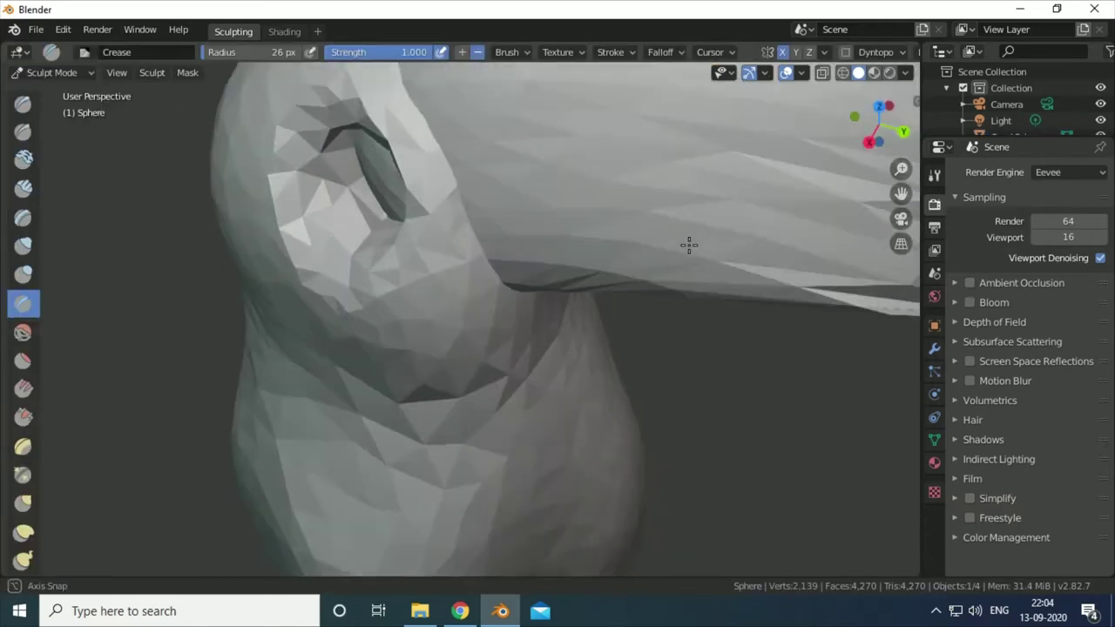
pyautogui.scroll(-5, 702, 306)
pyautogui.moveTo(702, 305); pyautogui.dragTo(643, 291, button='middle')
pyautogui.scroll(3, 642, 291)
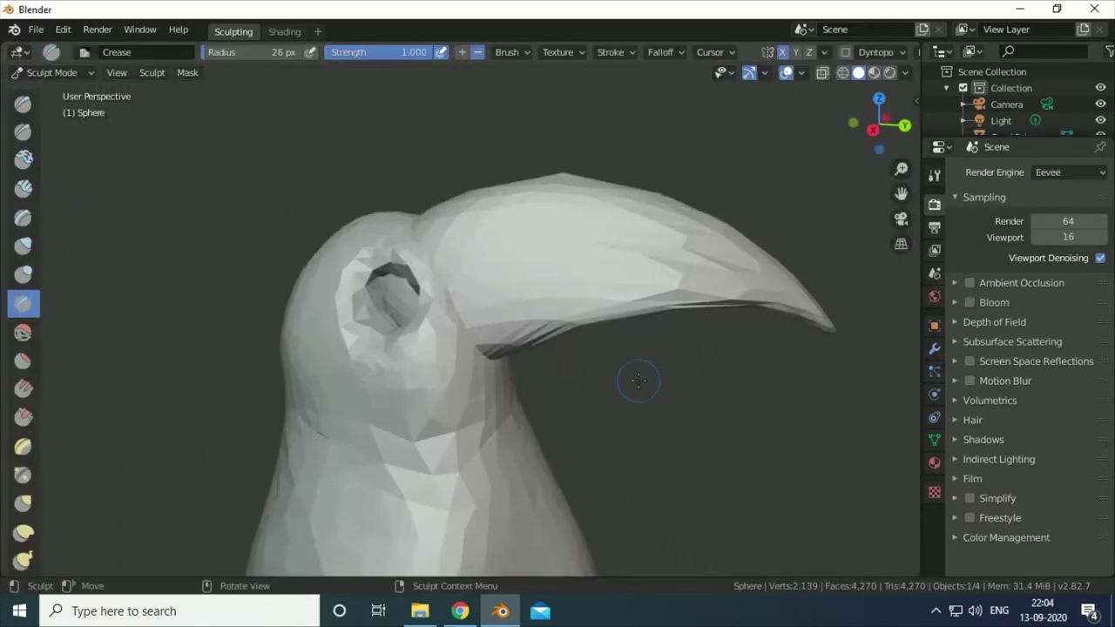
pyautogui.scroll(5, 635, 381)
pyautogui.scroll(-1, 359, 309)
pyautogui.scroll(-2, 443, 276)
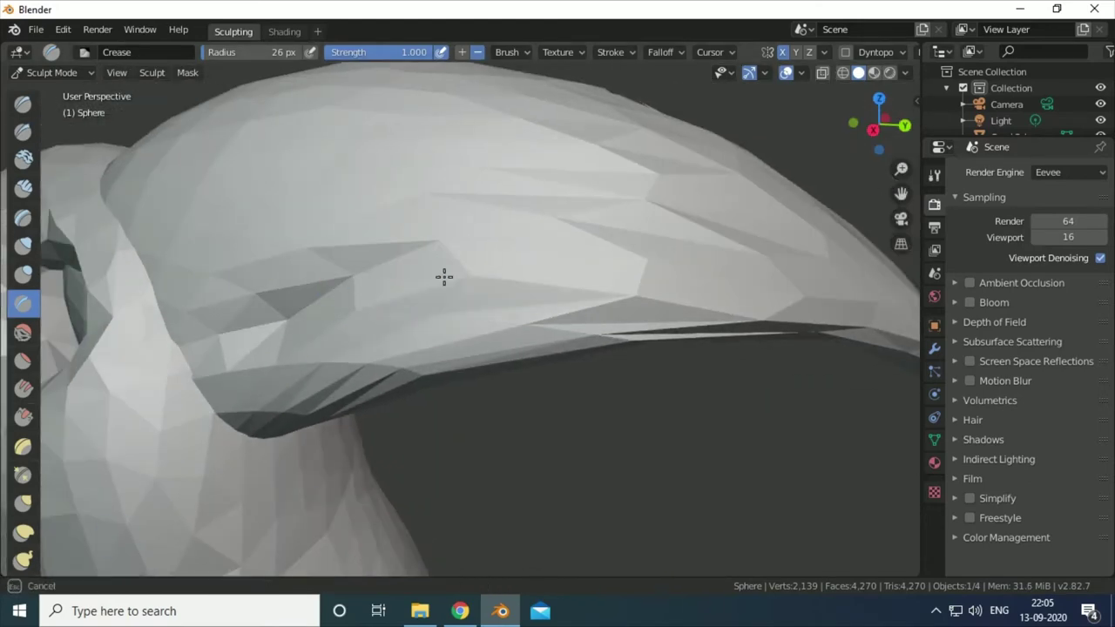
pyautogui.scroll(-2, 681, 286)
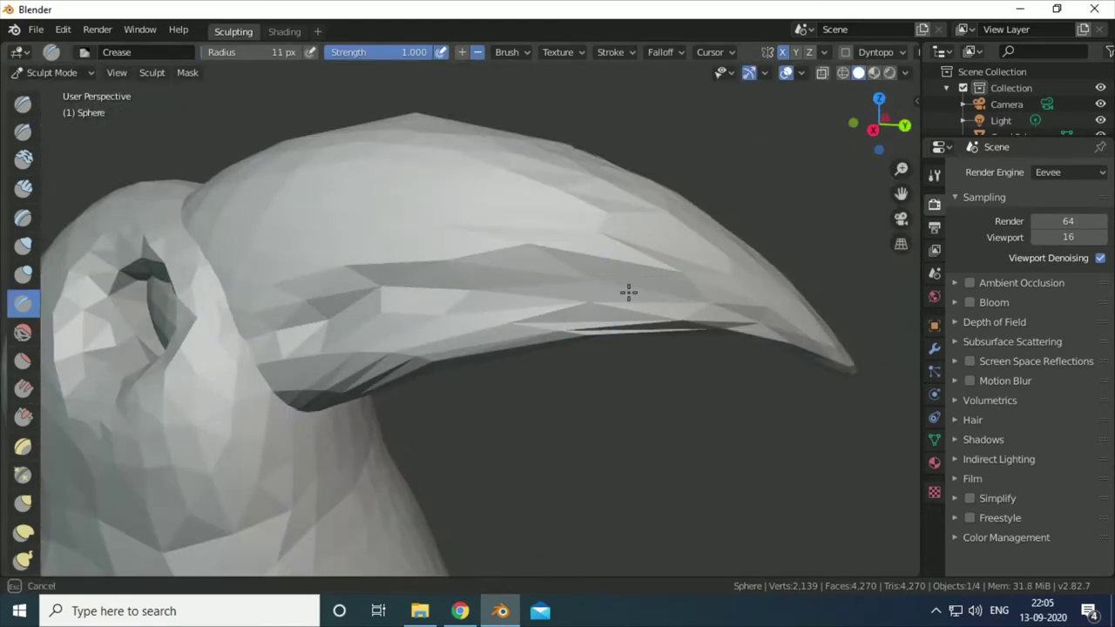
# Enlarge the brush, pull the beak's lower edge down, then stroke over it with another brush
pyautogui.click(449, 291)
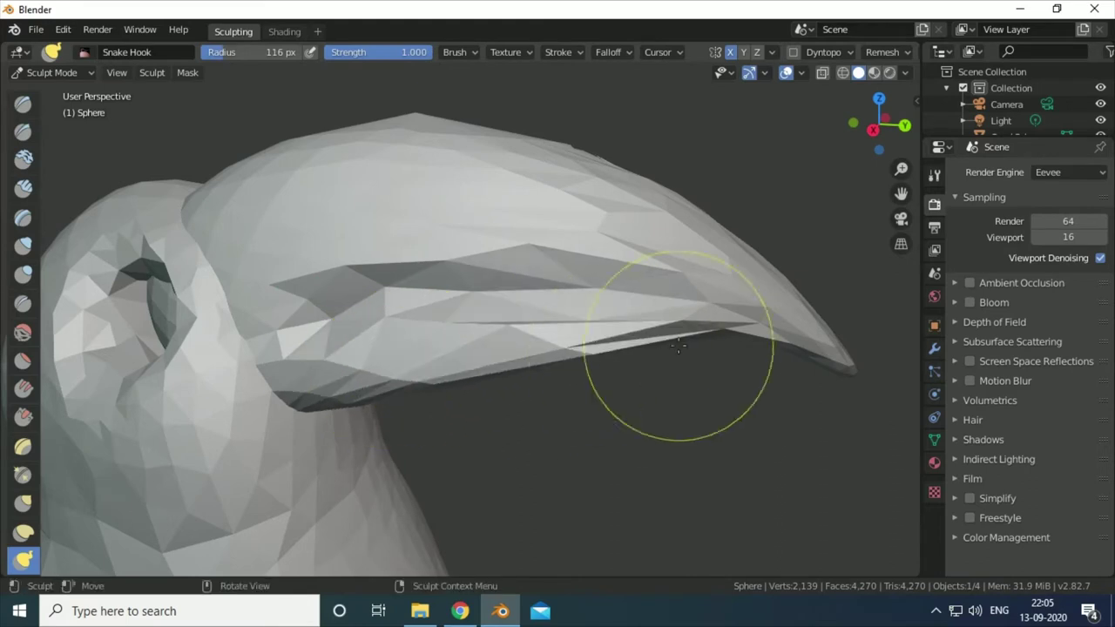
pyautogui.moveTo(677, 343)
pyautogui.mouseDown()
pyautogui.moveTo(488, 401)
pyautogui.moveTo(742, 361)
pyautogui.mouseUp()
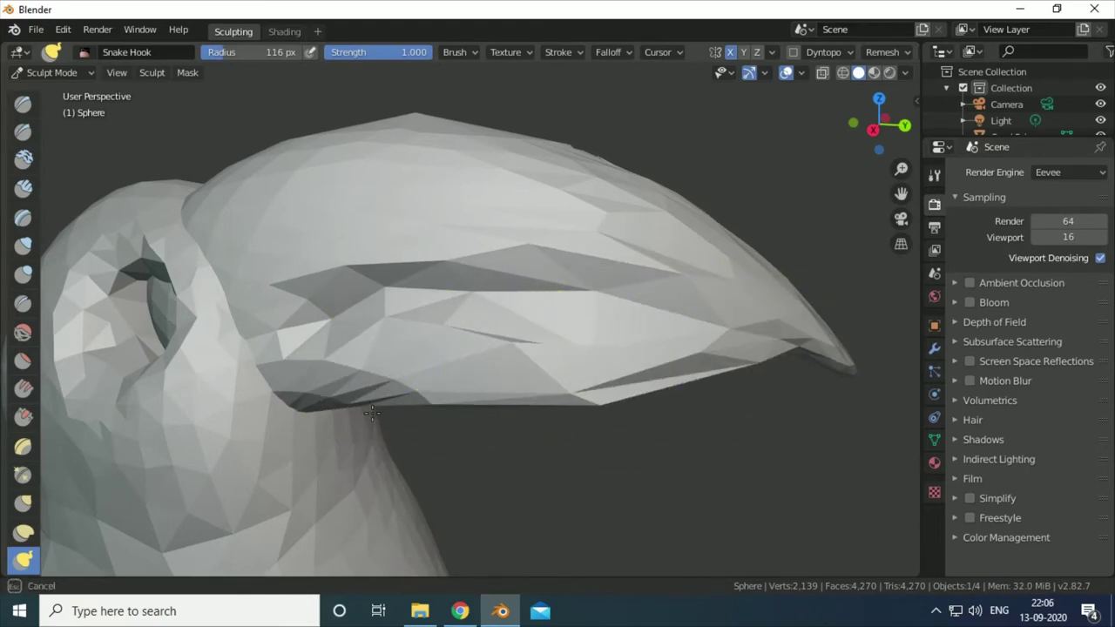
pyautogui.click(22, 302)
pyautogui.moveTo(672, 224); pyautogui.dragTo(605, 273)
# Smooth the beak near its tip, lowering brush strength to 0.236
pyautogui.hotkey('shift', 's')
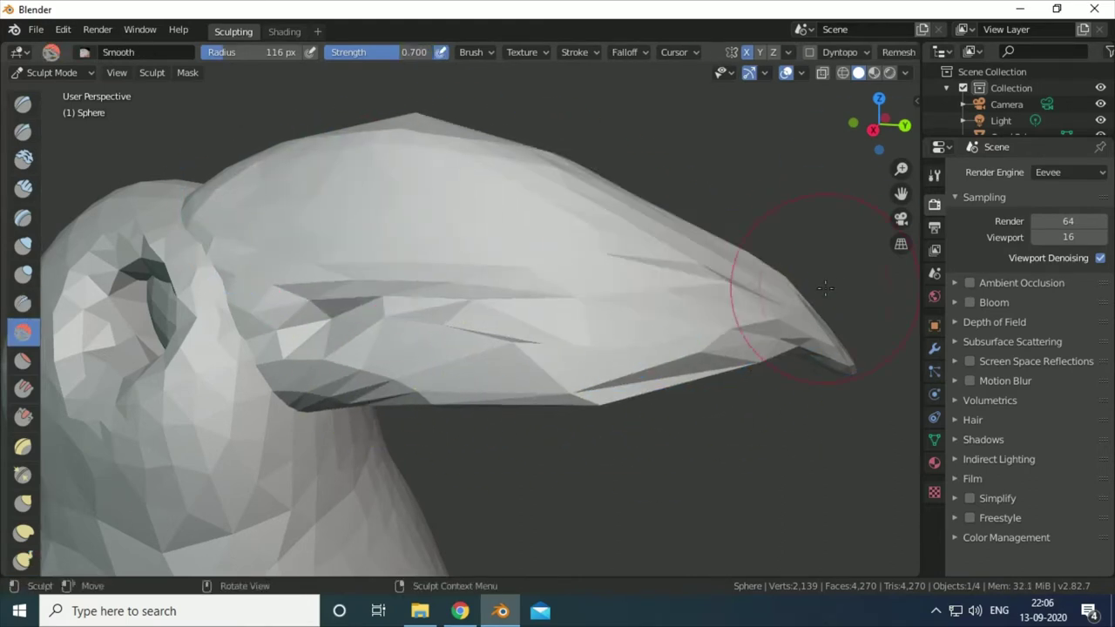
pyautogui.moveTo(759, 311)
pyautogui.mouseDown()
pyautogui.moveTo(591, 350)
pyautogui.moveTo(610, 353)
pyautogui.mouseUp()
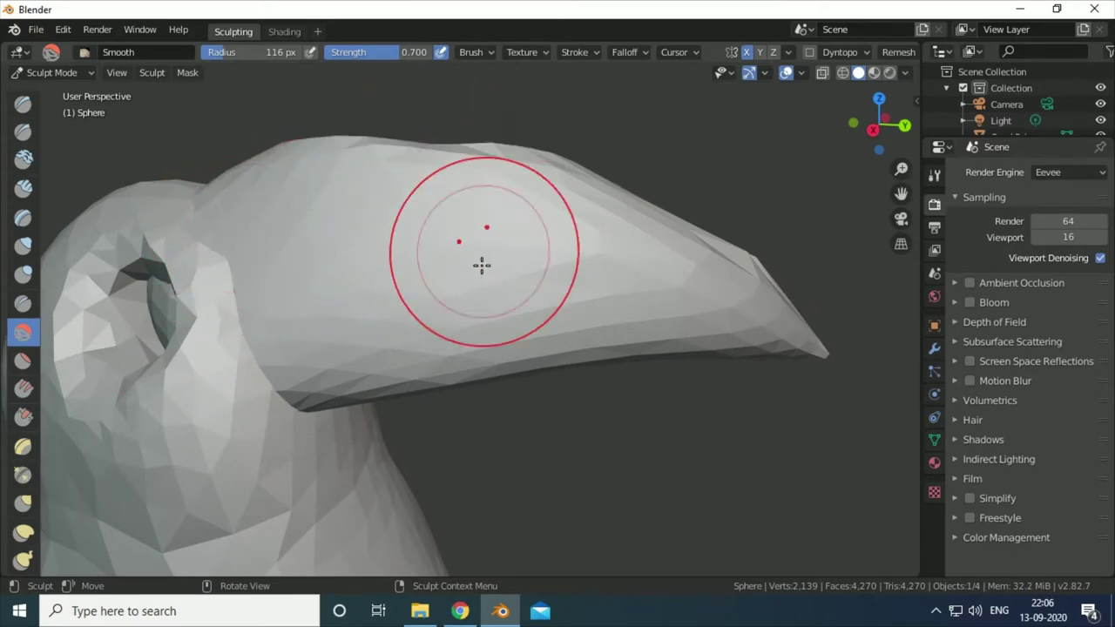
pyautogui.hotkey('shift', 'f')
pyautogui.click(424, 200)
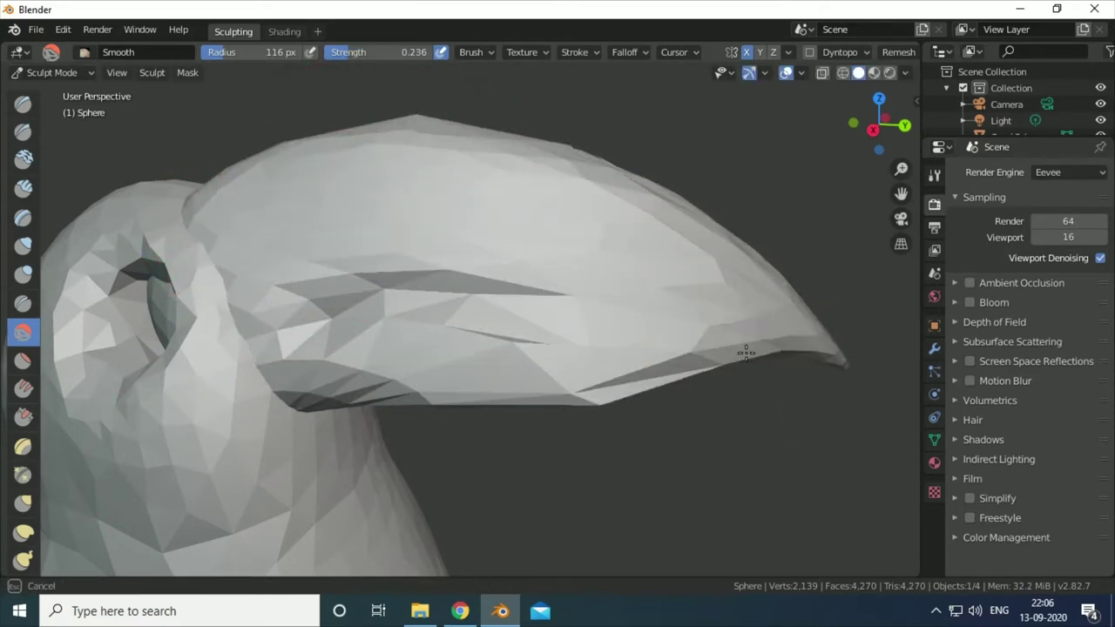
# Carve a sharp crease along the beak's side at full strength
pyautogui.click(23, 131)
pyautogui.hotkey('shift', 'f')
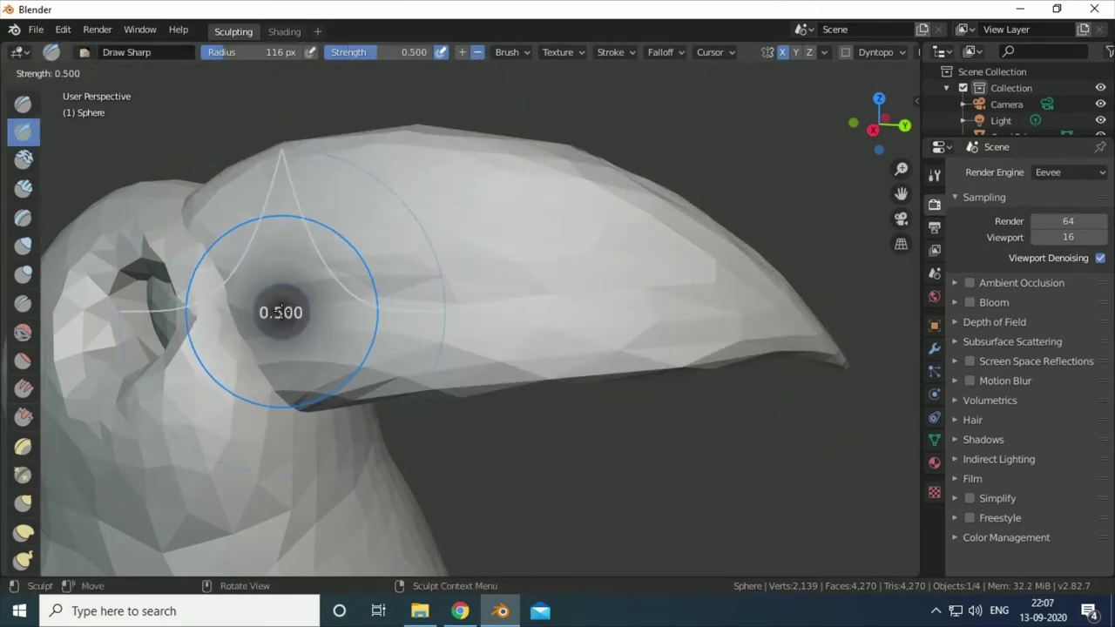
pyautogui.click(348, 313)
pyautogui.moveTo(279, 292); pyautogui.dragTo(604, 292)
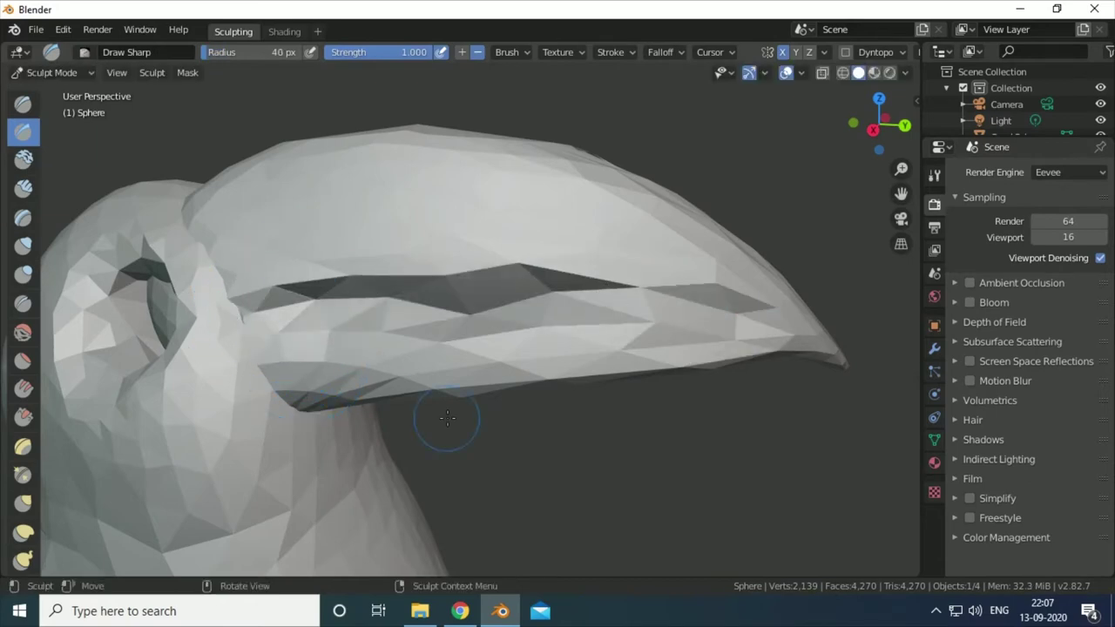
pyautogui.moveTo(447, 419); pyautogui.dragTo(294, 313, button='middle')
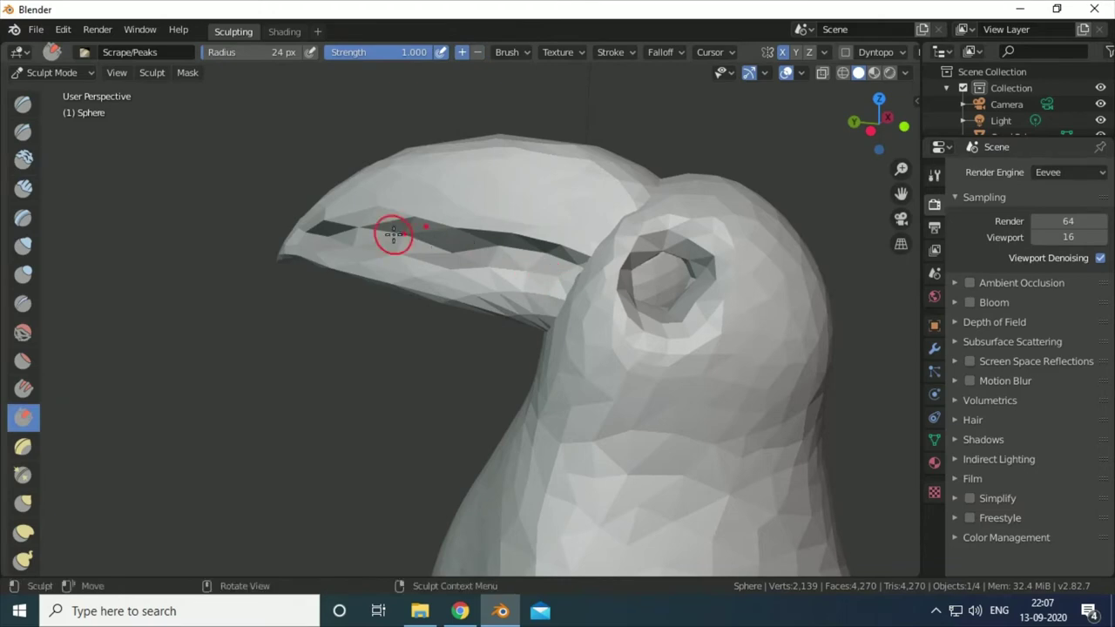
pyautogui.keyDown('ctrl'); pyautogui.moveTo(394, 234); pyautogui.dragTo(627, 186, button='middle'); pyautogui.keyUp('ctrl')
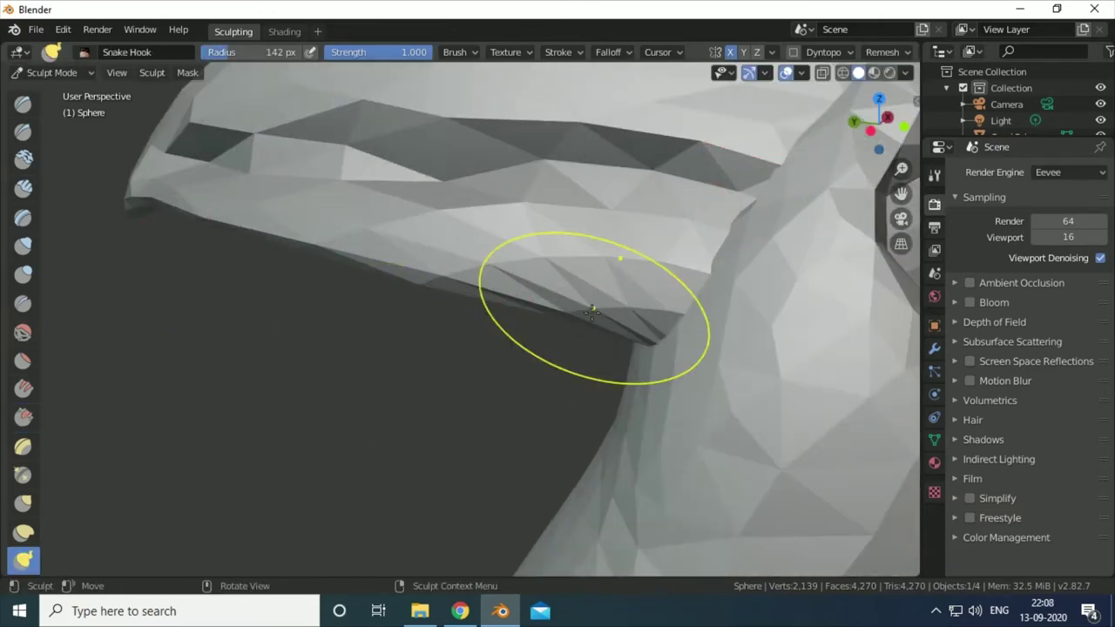
pyautogui.scroll(-2, 591, 312)
# Set a larger brush radius, review the bird from the front, and switch back to Smooth
pyautogui.press('f')
pyautogui.click(207, 186)
pyautogui.scroll(-2, 280, 386)
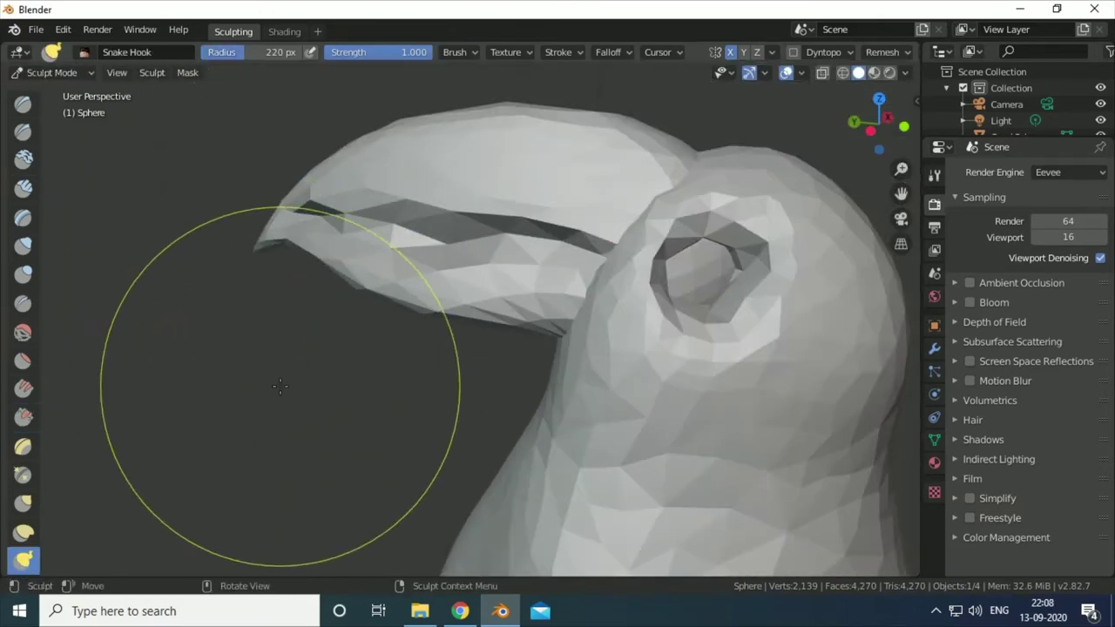
pyautogui.scroll(-3, 280, 386)
pyautogui.moveTo(280, 379)
pyautogui.mouseDown(button='middle')
pyautogui.moveTo(405, 363)
pyautogui.moveTo(651, 399)
pyautogui.mouseUp(button='middle')
pyautogui.hotkey('shift', 's')
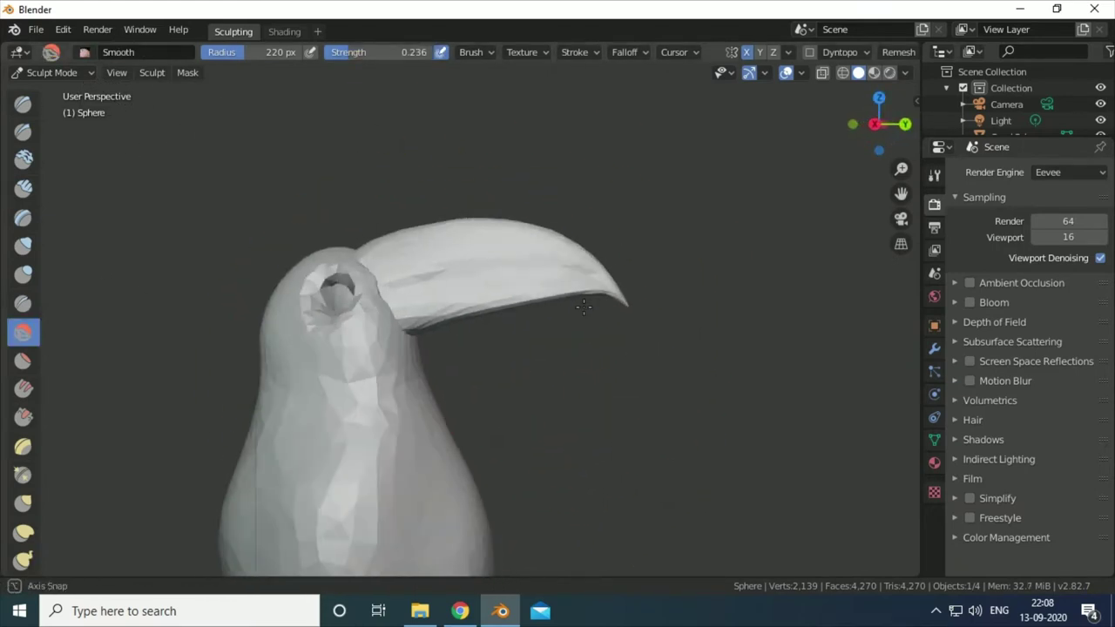
# Return to Object Mode and add a small UV sphere for the eye
pyautogui.click(53, 73)
pyautogui.click(75, 90)
pyautogui.hotkey('shift', 'a')
pyautogui.click(401, 277)
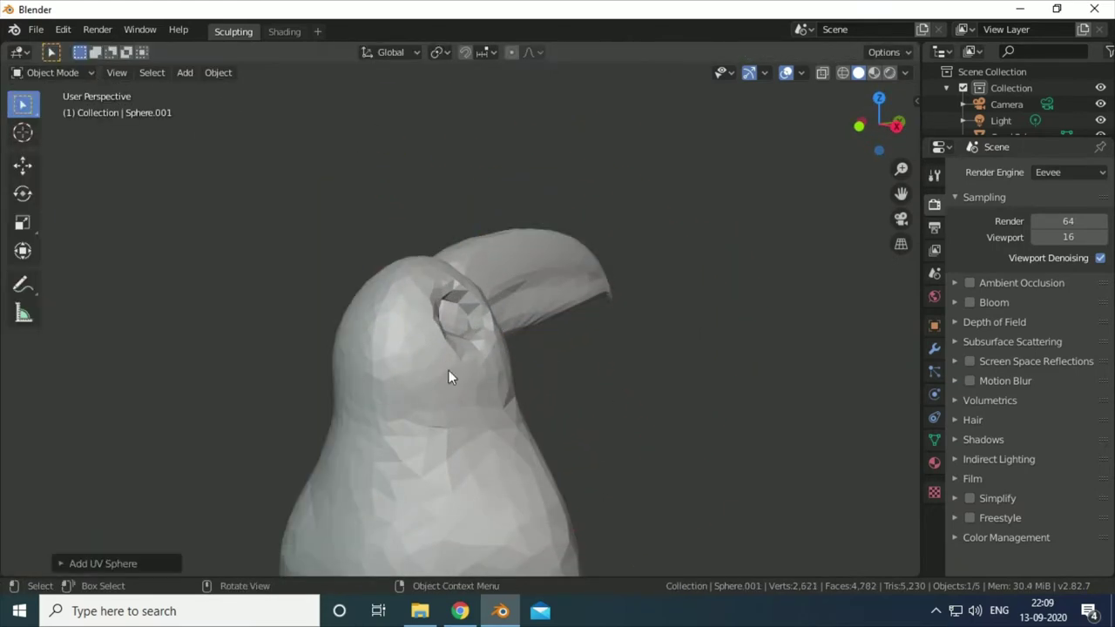
pyautogui.press('g')
pyautogui.click(410, 397)
pyautogui.press('s')
pyautogui.click(510, 219)
# Place the eye sphere on the side of the head and adjust its size
pyautogui.moveTo(511, 219)
pyautogui.mouseDown(button='middle')
pyautogui.moveTo(498, 299)
pyautogui.moveTo(557, 324)
pyautogui.moveTo(323, 274)
pyautogui.moveTo(539, 303)
pyautogui.moveTo(680, 347)
pyautogui.mouseUp(button='middle')
pyautogui.press('g')
pyautogui.click(561, 321)
pyautogui.press('g')
pyautogui.click(540, 296)
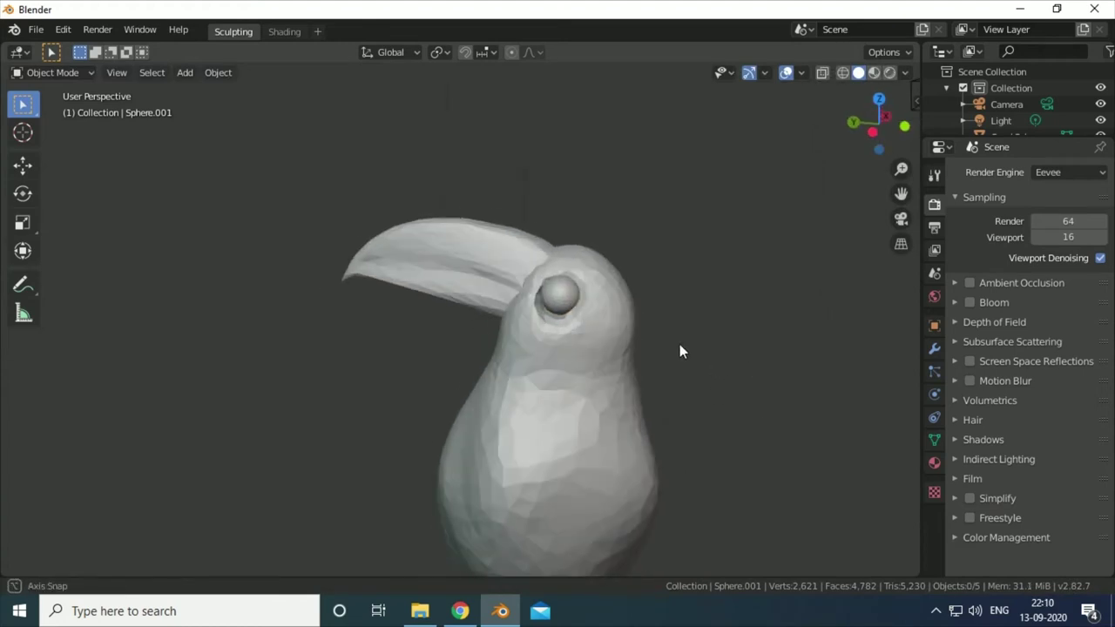
pyautogui.press('s')
pyautogui.click(565, 297)
pyautogui.press('g')
pyautogui.click(566, 298)
# Fine-tune the eye's position with a Z-constrained move and select the eye sphere
pyautogui.moveTo(574, 295); pyautogui.dragTo(431, 257, button='middle')
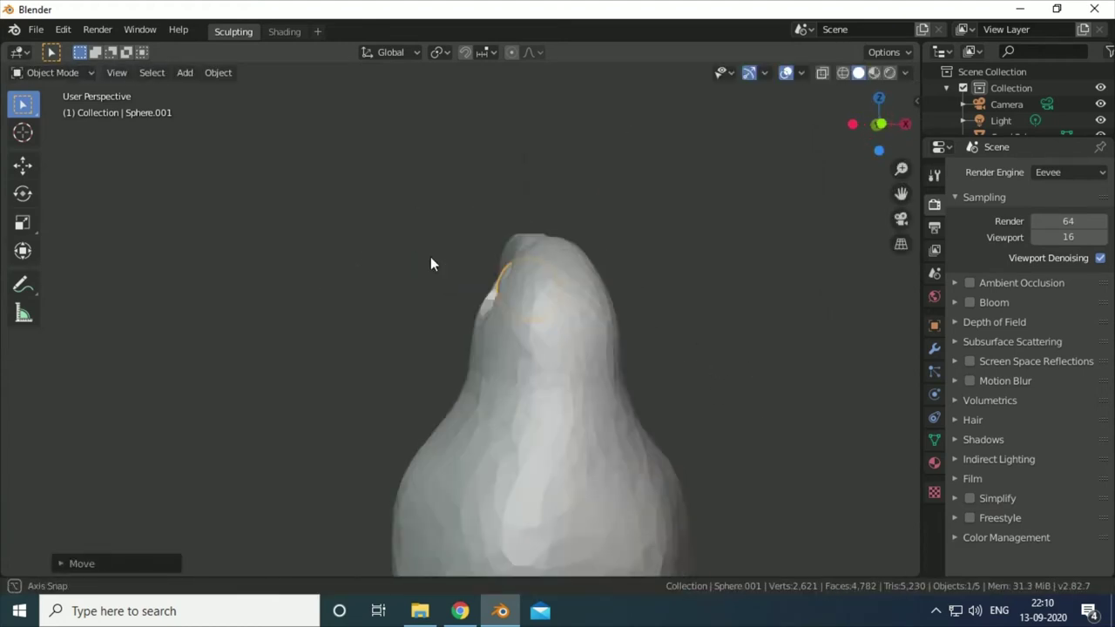
pyautogui.press('g')
pyautogui.press('z')
pyautogui.click(490, 313)
pyautogui.moveTo(490, 313)
pyautogui.mouseDown(button='middle')
pyautogui.moveTo(575, 315)
pyautogui.moveTo(486, 341)
pyautogui.moveTo(563, 364)
pyautogui.moveTo(423, 360)
pyautogui.moveTo(538, 351)
pyautogui.moveTo(436, 356)
pyautogui.moveTo(488, 349)
pyautogui.mouseUp(button='middle')
pyautogui.press('g')
pyautogui.click(485, 341)
pyautogui.press('g')
pyautogui.click(538, 351)
pyautogui.scroll(-2, 1008, 105)
# Add a Mirror modifier to the eye sphere so both sides of the head get an eye
pyautogui.click(935, 348)
pyautogui.click(1009, 172)
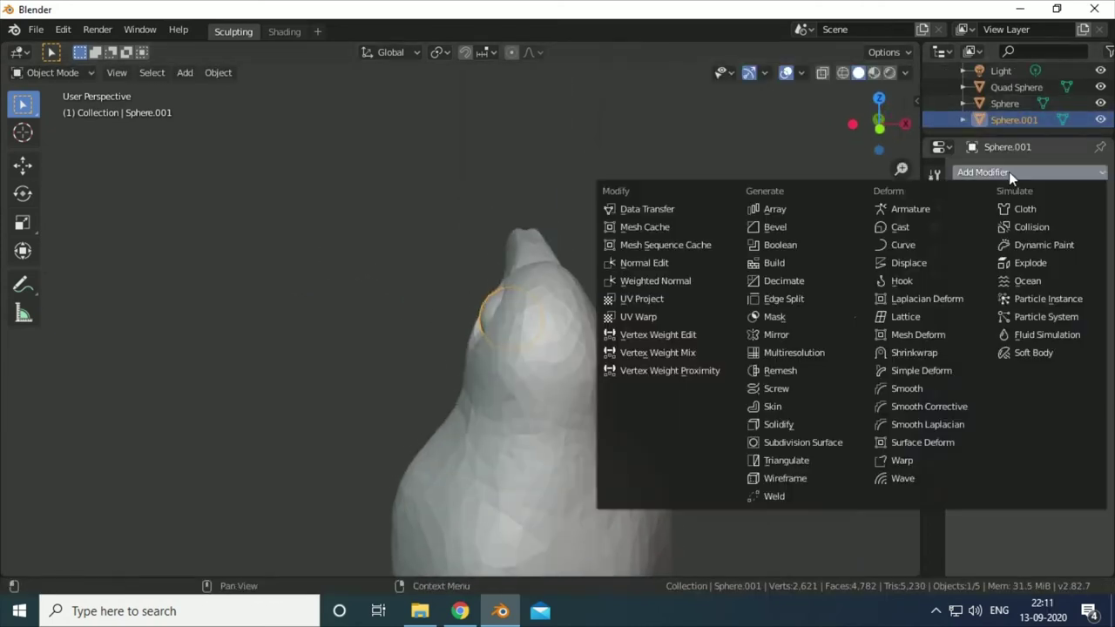
pyautogui.click(775, 335)
pyautogui.moveTo(776, 335)
pyautogui.mouseDown(button='middle')
pyautogui.moveTo(752, 437)
pyautogui.moveTo(812, 436)
pyautogui.mouseUp(button='middle')
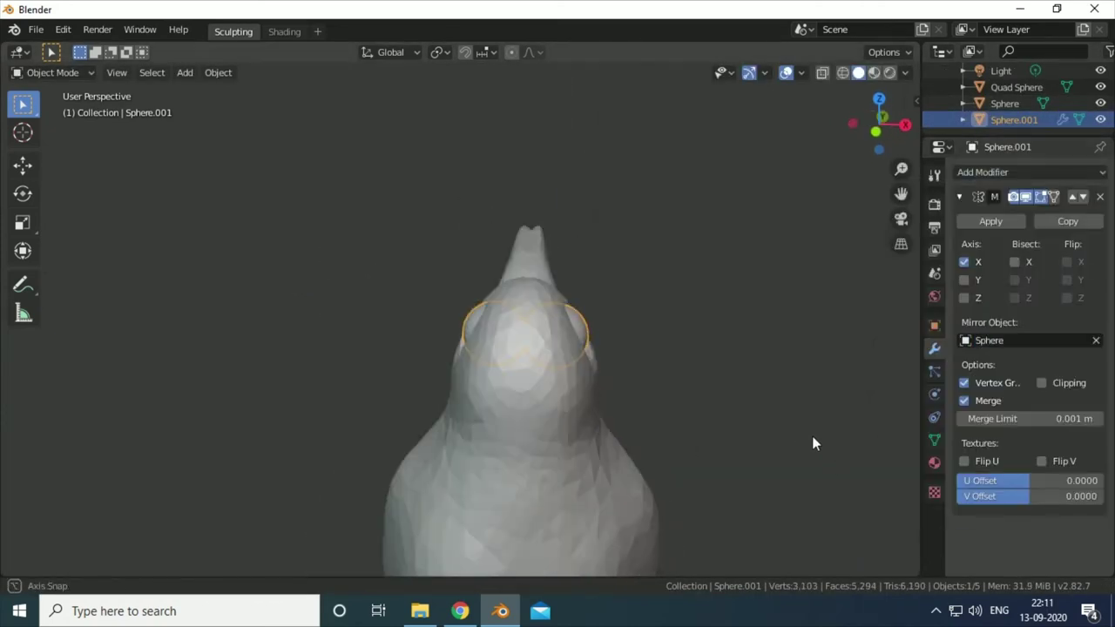
pyautogui.hotkey('ctrl', 'a')
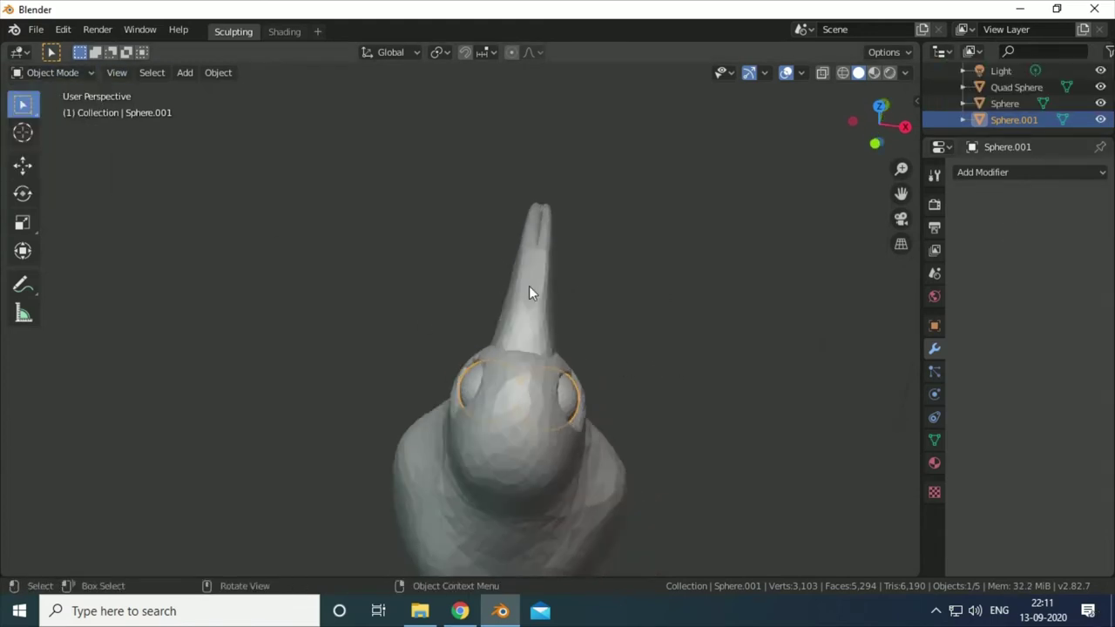
# Undo, then sharpen the beak tip with the Pinch and Flatten/Contrast brushes
pyautogui.hotkey('ctrl', 'z')
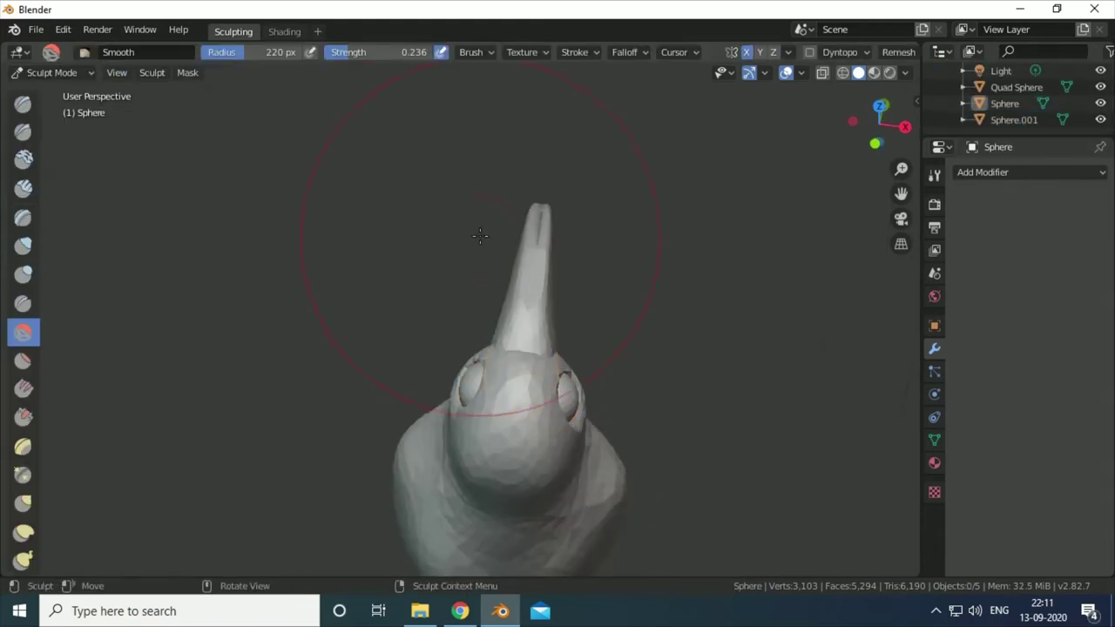
pyautogui.press('p')
pyautogui.moveTo(536, 233)
pyautogui.mouseDown(button='middle')
pyautogui.moveTo(578, 274)
pyautogui.moveTo(538, 234)
pyautogui.moveTo(558, 334)
pyautogui.mouseUp(button='middle')
pyautogui.hotkey('shift', 't')
pyautogui.moveTo(549, 196)
pyautogui.mouseDown(button='middle')
pyautogui.moveTo(514, 368)
pyautogui.moveTo(552, 219)
pyautogui.moveTo(582, 439)
pyautogui.moveTo(597, 434)
pyautogui.mouseUp(button='middle')
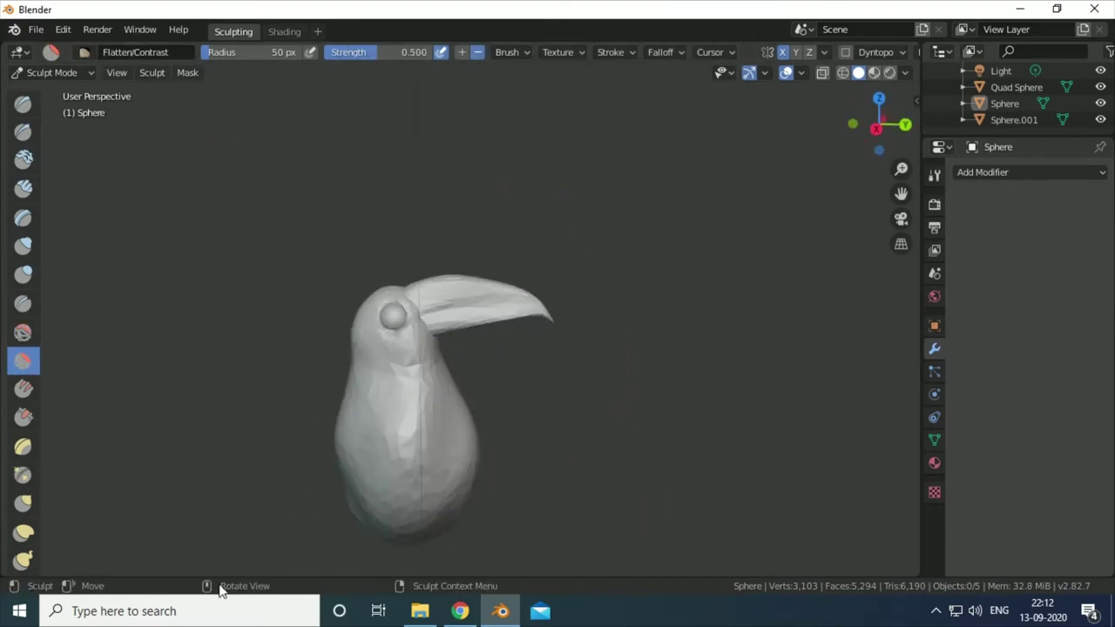
pyautogui.click(387, 421)
pyautogui.scroll(-3, 555, 369)
# Sculpt the body with Snake Hook, pulling out the lower body and reshaping its side
pyautogui.hotkey('ctrl', 'Tab')
pyautogui.click(418, 331)
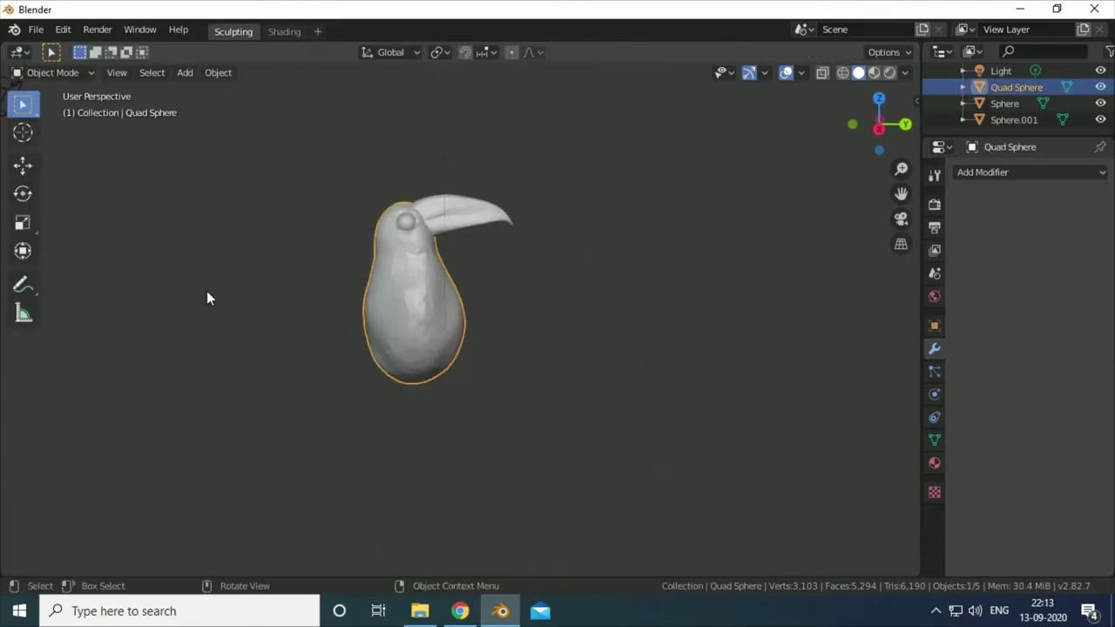
pyautogui.hotkey('ctrl', 'Tab')
pyautogui.press('k')
pyautogui.moveTo(425, 378)
pyautogui.mouseDown()
pyautogui.moveTo(424, 336)
pyautogui.moveTo(361, 311)
pyautogui.moveTo(384, 341)
pyautogui.mouseUp()
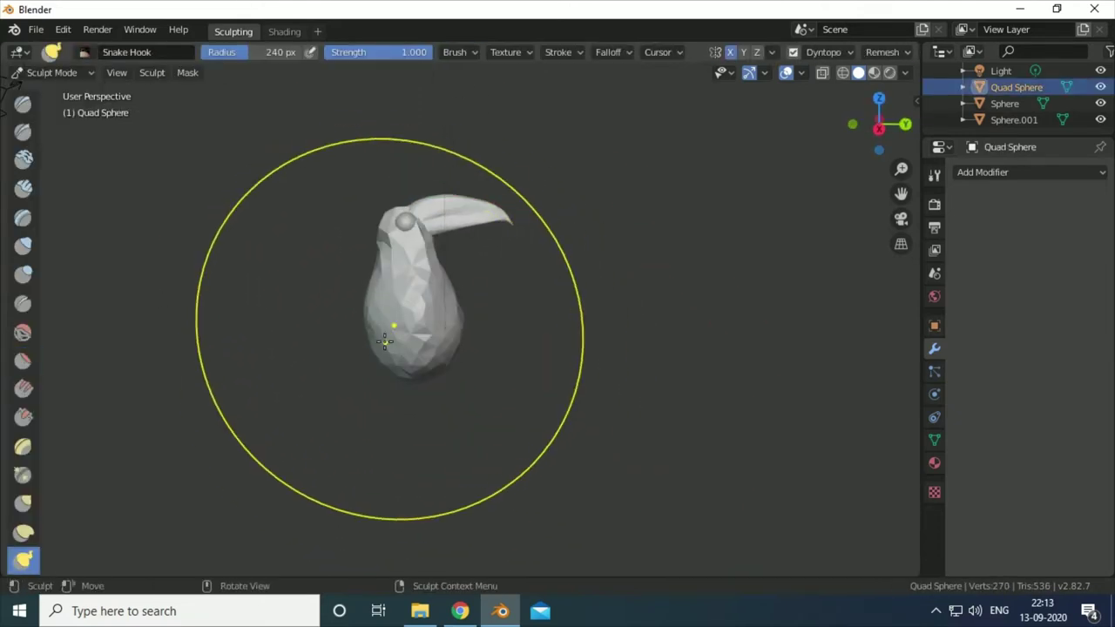
pyautogui.scroll(3, 273, 390)
pyautogui.moveTo(272, 386); pyautogui.dragTo(293, 288)
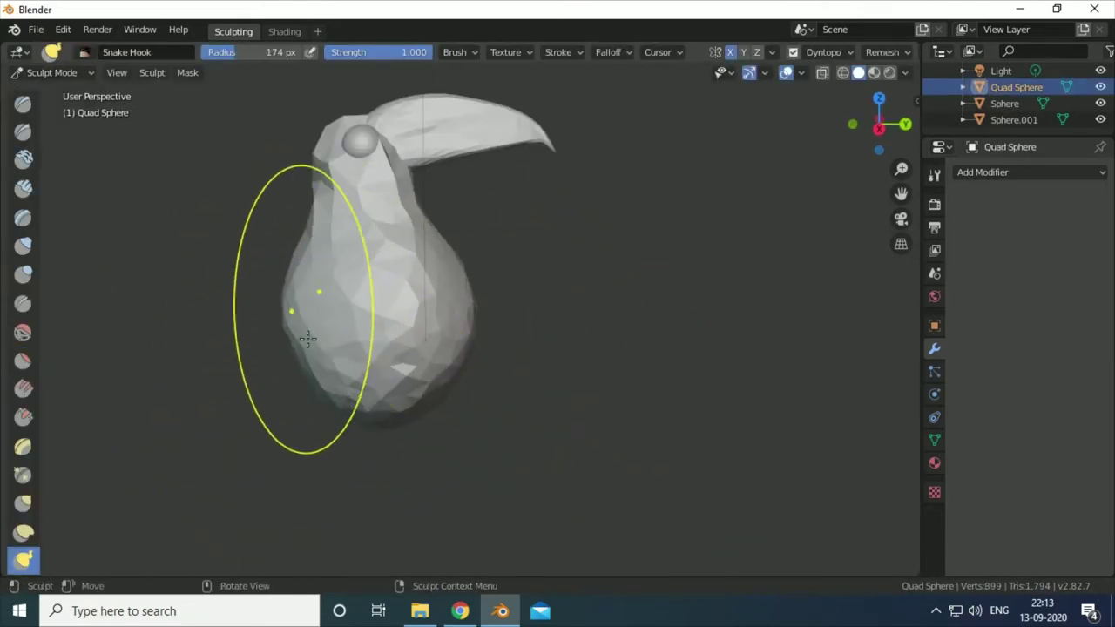
pyautogui.moveTo(299, 348); pyautogui.dragTo(491, 414, button='middle')
pyautogui.moveTo(491, 452)
pyautogui.mouseDown(button='middle')
pyautogui.moveTo(339, 388)
pyautogui.moveTo(490, 286)
pyautogui.mouseUp(button='middle')
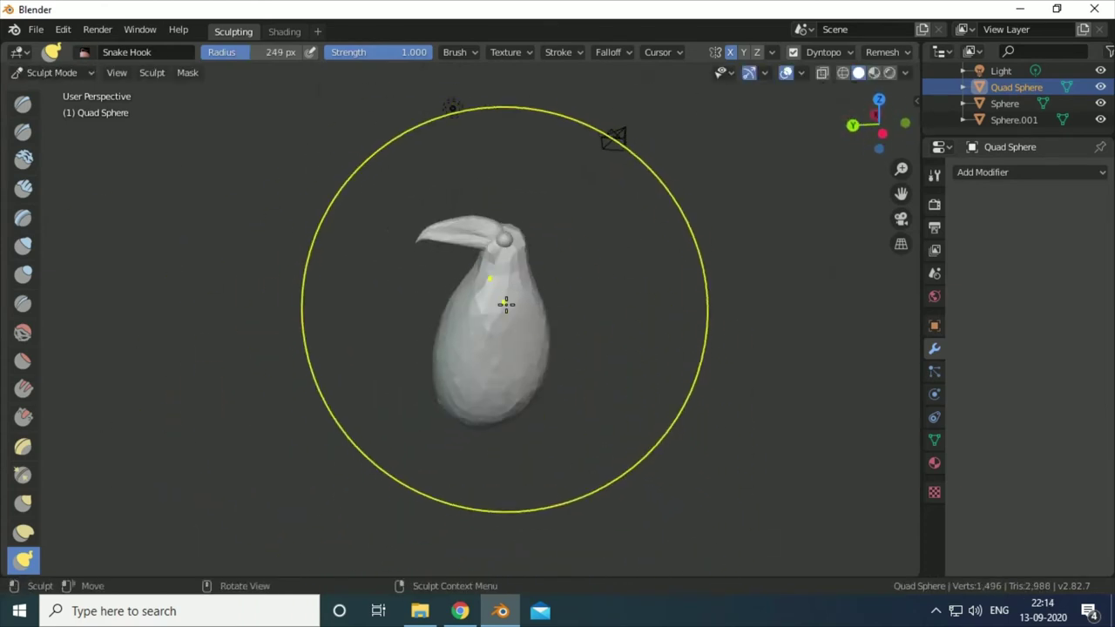
# Resize the brush and pull the lower belly outward into a fuller base
pyautogui.press('f')
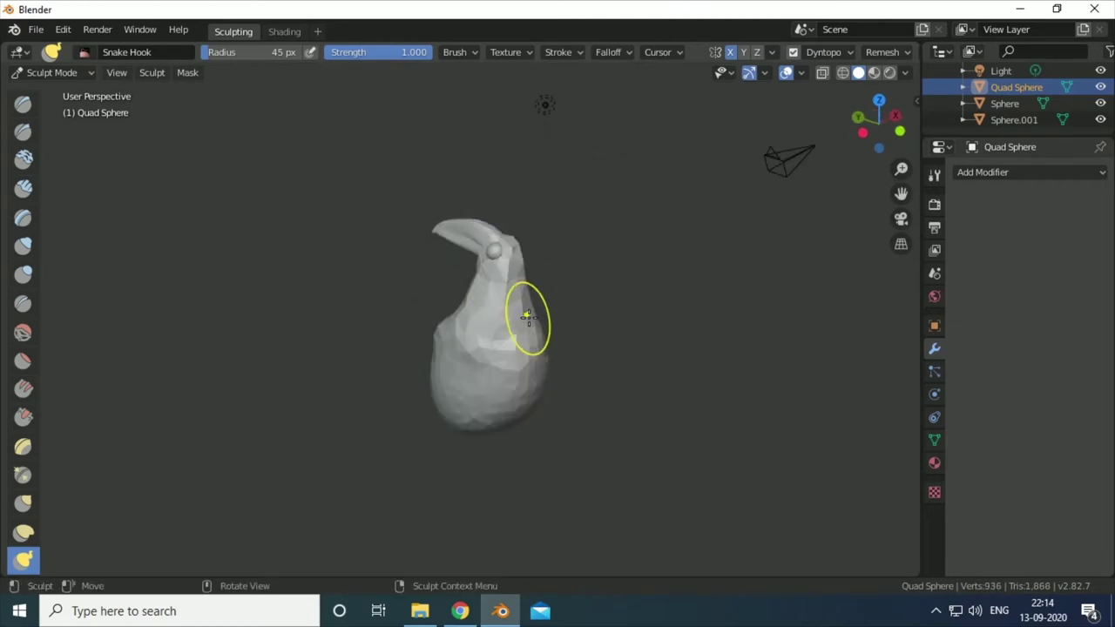
pyautogui.scroll(3, 527, 316)
pyautogui.press('super+x')
pyautogui.press('Escape')
pyautogui.press('f')
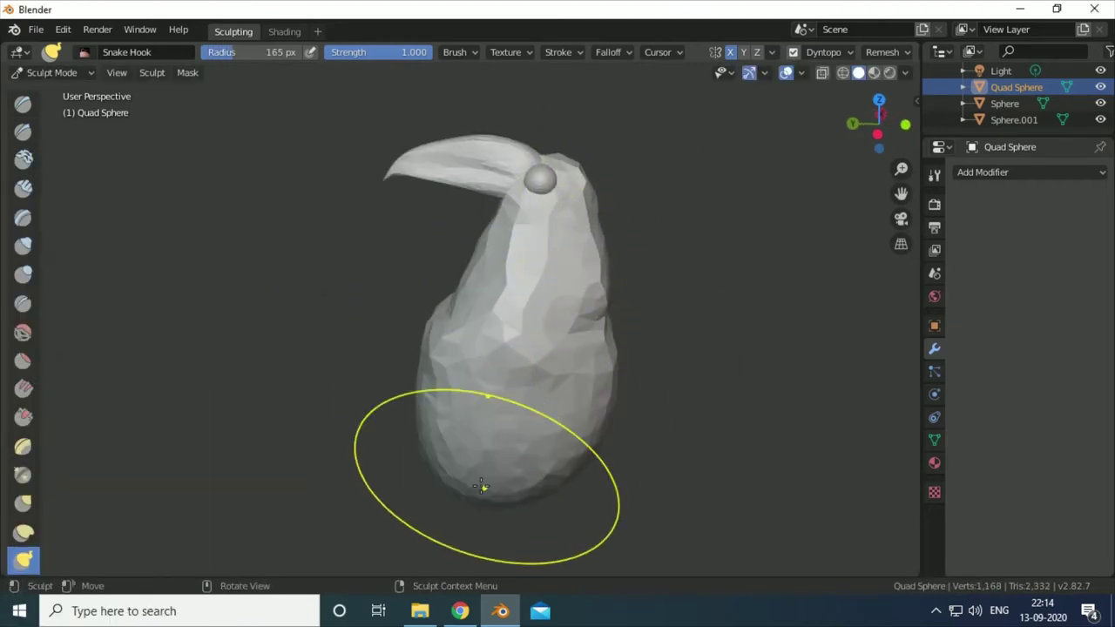
pyautogui.moveTo(482, 487)
pyautogui.mouseDown(button='middle')
pyautogui.moveTo(485, 497)
pyautogui.moveTo(557, 451)
pyautogui.moveTo(482, 361)
pyautogui.mouseUp(button='middle')
pyautogui.press('f')
pyautogui.click(563, 187)
pyautogui.scroll(2, 510, 448)
pyautogui.moveTo(510, 448); pyautogui.dragTo(525, 468)
# Reshape the back of the body with Snake Hook strokes
pyautogui.moveTo(525, 467)
pyautogui.mouseDown(button='middle')
pyautogui.moveTo(292, 435)
pyautogui.moveTo(600, 383)
pyautogui.mouseUp(button='middle')
pyautogui.scroll(3, 600, 383)
pyautogui.moveTo(249, 256); pyautogui.dragTo(522, 471, button='middle')
pyautogui.moveTo(523, 470); pyautogui.dragTo(562, 505)
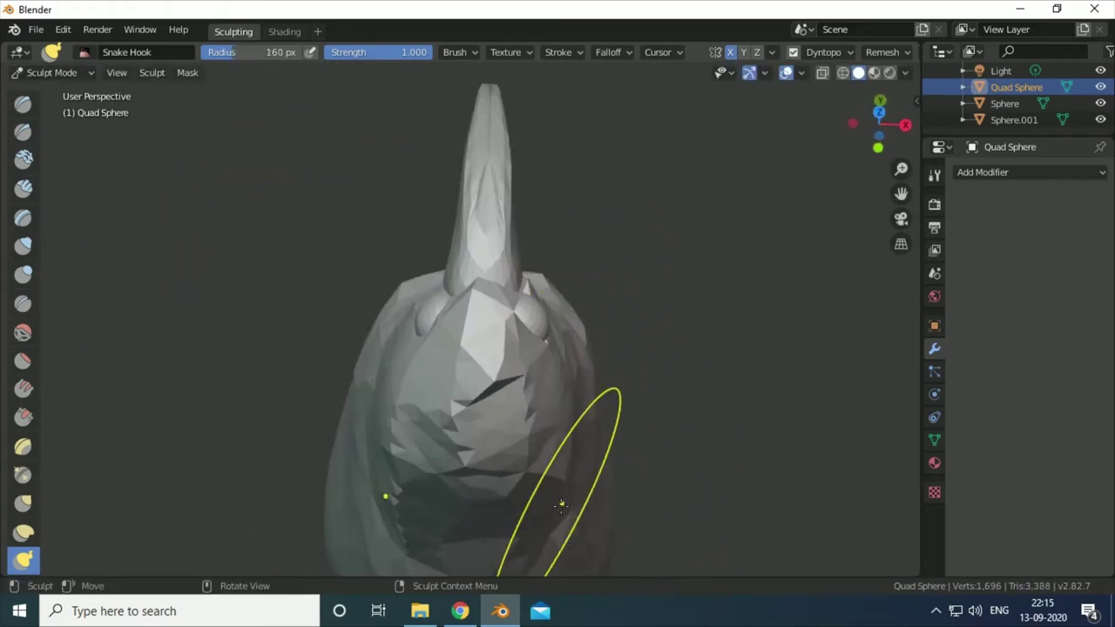
pyautogui.moveTo(562, 505)
pyautogui.mouseDown(button='middle')
pyautogui.moveTo(386, 450)
pyautogui.moveTo(443, 444)
pyautogui.moveTo(491, 366)
pyautogui.mouseUp(button='middle')
# Orbit around the reshaped pear-shaped body to inspect it, then return to Object Mode
pyautogui.scroll(-4, 444, 444)
pyautogui.moveTo(406, 357)
pyautogui.mouseDown(button='middle')
pyautogui.moveTo(435, 450)
pyautogui.moveTo(553, 430)
pyautogui.moveTo(321, 326)
pyautogui.moveTo(361, 287)
pyautogui.moveTo(530, 309)
pyautogui.mouseUp(button='middle')
pyautogui.moveTo(516, 232); pyautogui.dragTo(370, 361, button='middle')
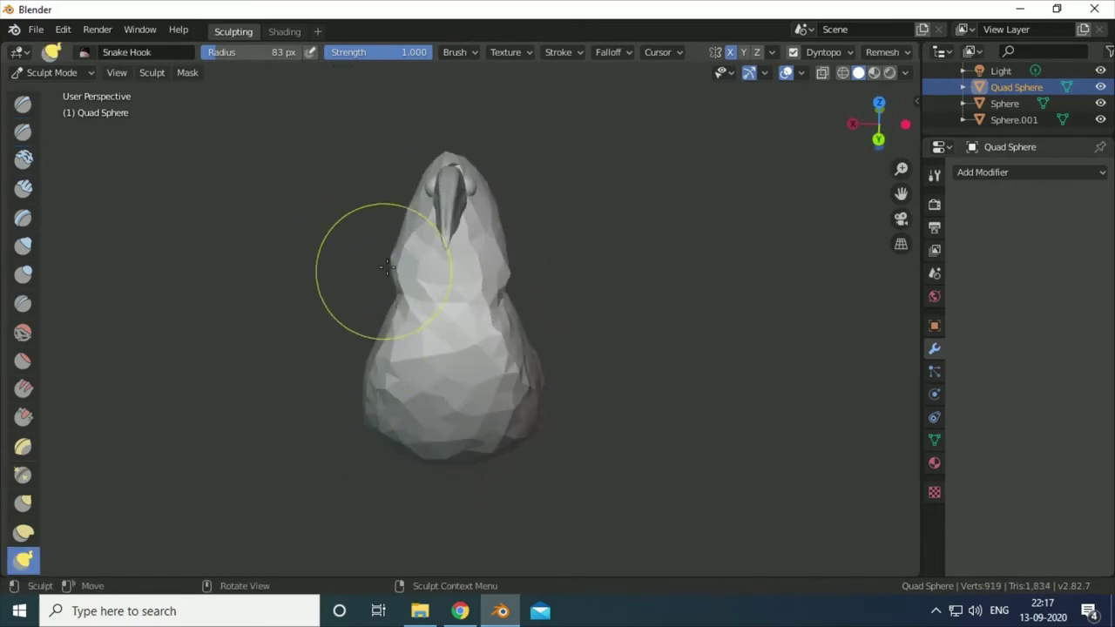
pyautogui.moveTo(387, 267)
pyautogui.mouseDown(button='middle')
pyautogui.moveTo(406, 364)
pyautogui.moveTo(586, 298)
pyautogui.mouseUp(button='middle')
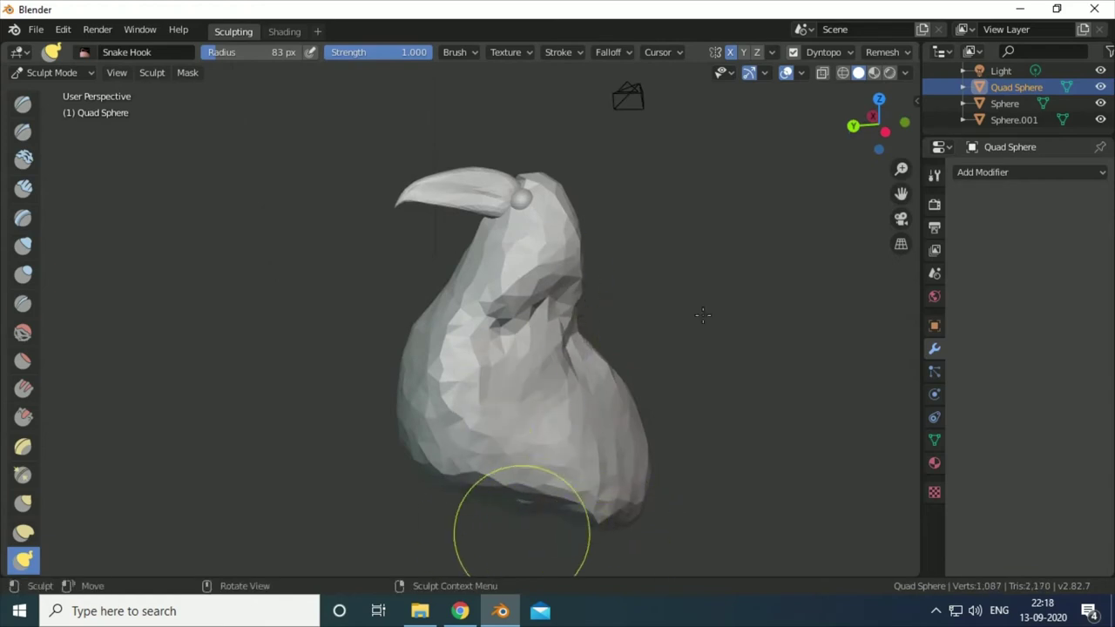
pyautogui.moveTo(519, 449)
pyautogui.mouseDown(button='middle')
pyautogui.moveTo(590, 368)
pyautogui.moveTo(363, 264)
pyautogui.moveTo(222, 165)
pyautogui.moveTo(510, 249)
pyautogui.moveTo(594, 484)
pyautogui.moveTo(627, 316)
pyautogui.mouseUp(button='middle')
pyautogui.scroll(5, 183, 120)
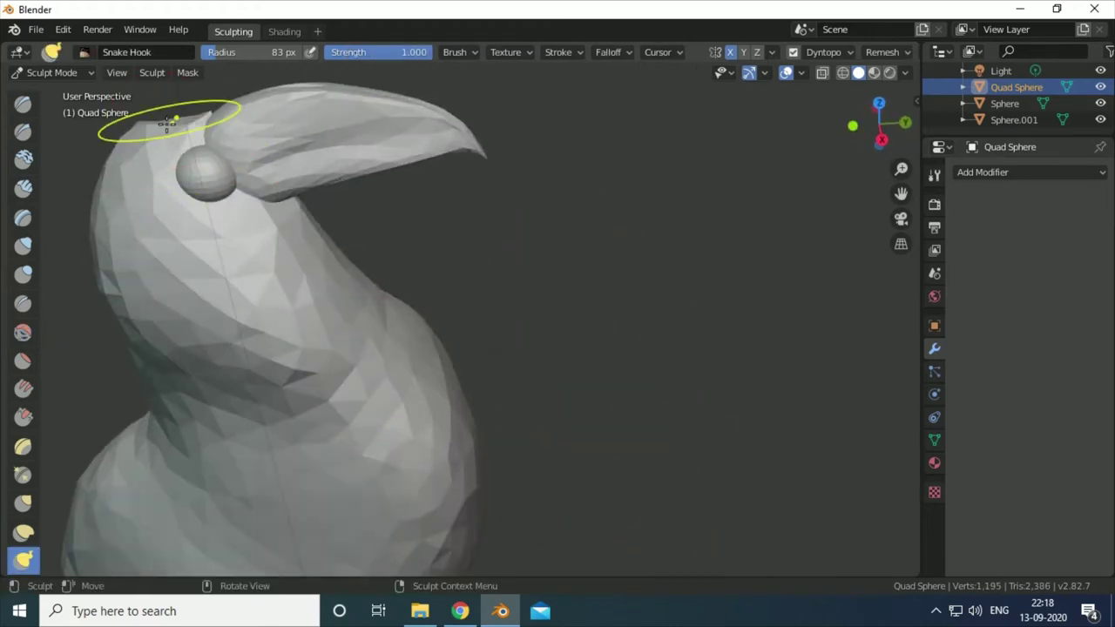
pyautogui.scroll(-4, 199, 117)
pyautogui.hotkey('ctrl', 'Tab')
# Move the eye sphere beside the beak base, then adjust its height along Z
pyautogui.click(291, 260)
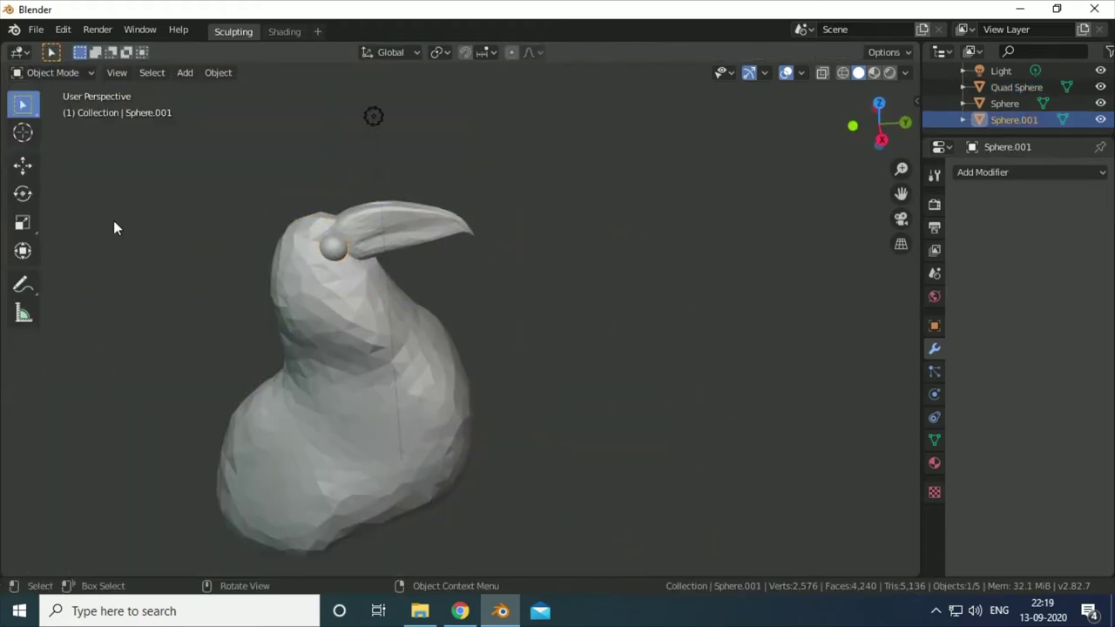
pyautogui.press('g')
pyautogui.click(338, 253)
pyautogui.scroll(3, 209, 171)
pyautogui.press('g')
pyautogui.press('z')
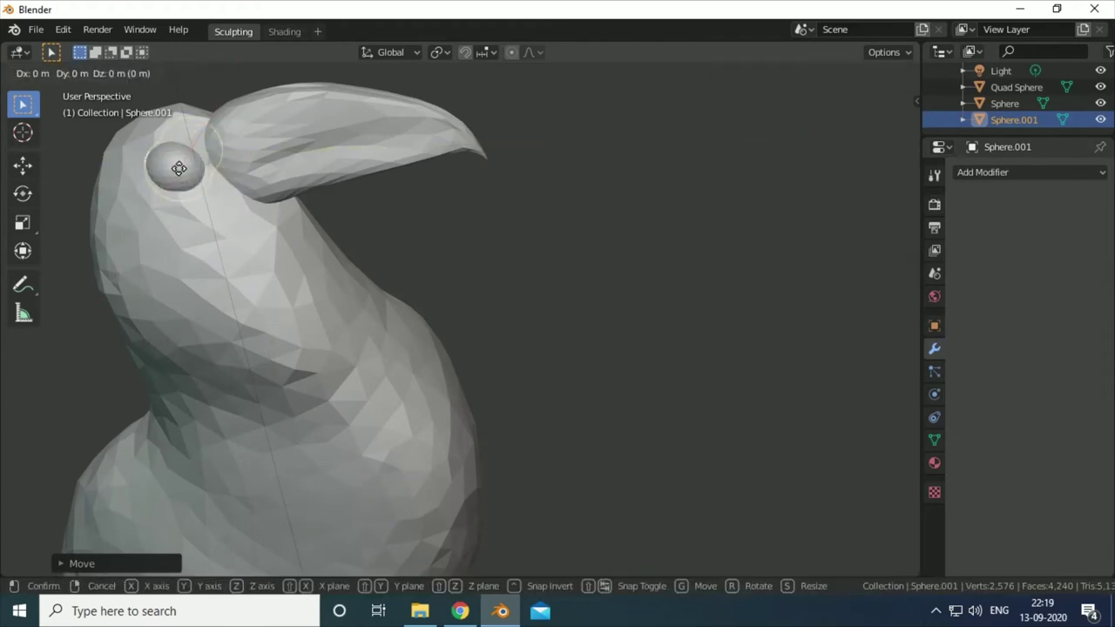
pyautogui.click(178, 168)
# Select the toucan's body and return to Sculpt Mode on it
pyautogui.click(583, 388)
pyautogui.moveTo(583, 387)
pyautogui.mouseDown(button='middle')
pyautogui.moveTo(321, 412)
pyautogui.moveTo(436, 361)
pyautogui.moveTo(611, 394)
pyautogui.moveTo(453, 436)
pyautogui.mouseUp(button='middle')
pyautogui.scroll(-3, 322, 411)
pyautogui.click(453, 436)
pyautogui.hotkey('ctrl', 'Tab')
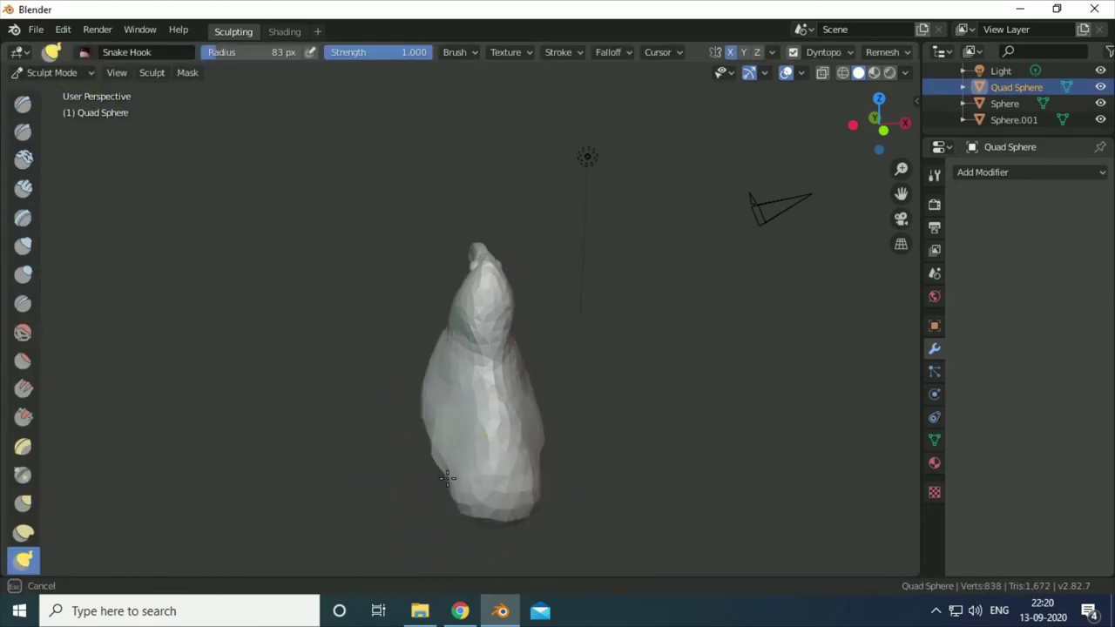
pyautogui.moveTo(447, 477); pyautogui.dragTo(366, 418, button='middle')
# Add a cylinder mesh, scale it down and move it along X toward the body
pyautogui.hotkey('ctrl', 'Tab')
pyautogui.hotkey('shift', 'a')
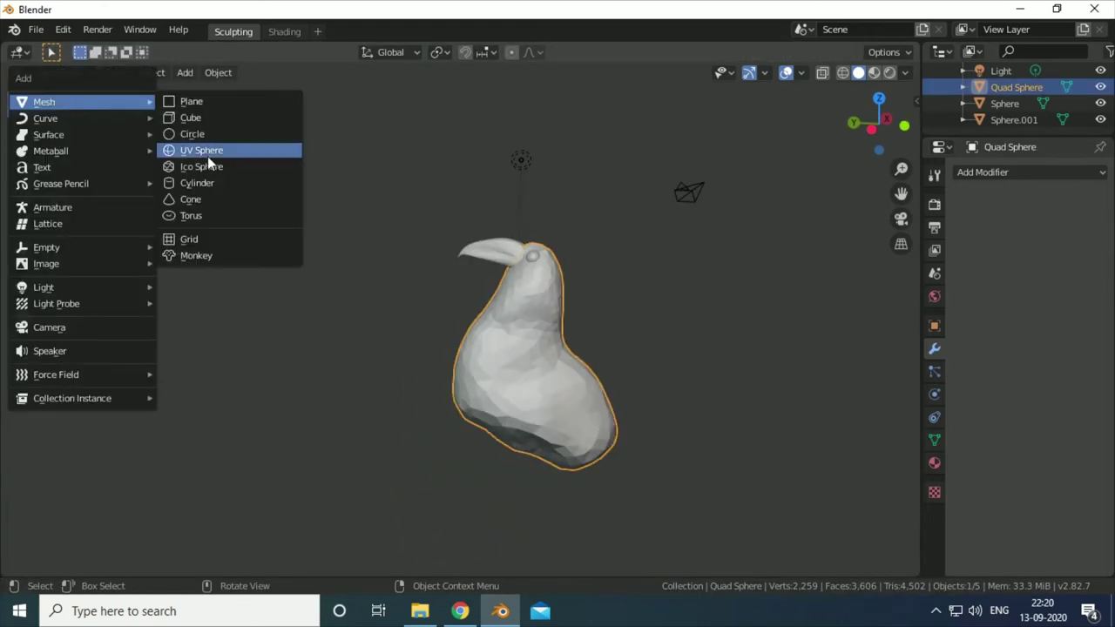
pyautogui.click(197, 183)
pyautogui.press('g')
pyautogui.click(589, 439)
pyautogui.press('r')
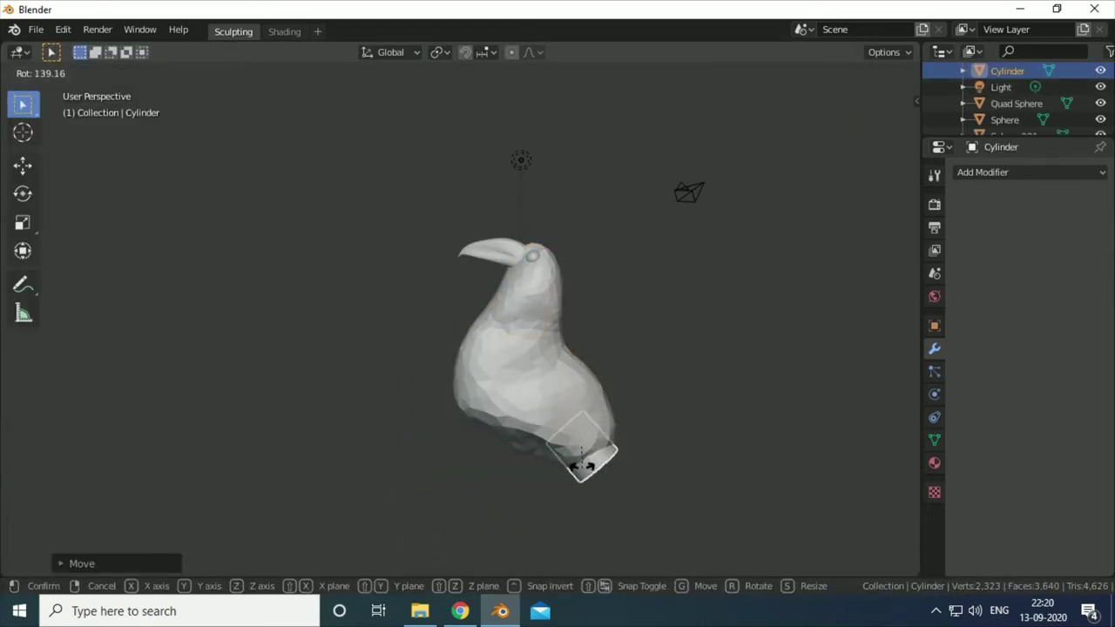
pyautogui.press('s')
pyautogui.click(583, 473)
pyautogui.press('g')
pyautogui.press('x')
pyautogui.click(575, 470)
pyautogui.moveTo(575, 470); pyautogui.dragTo(437, 468, button='middle')
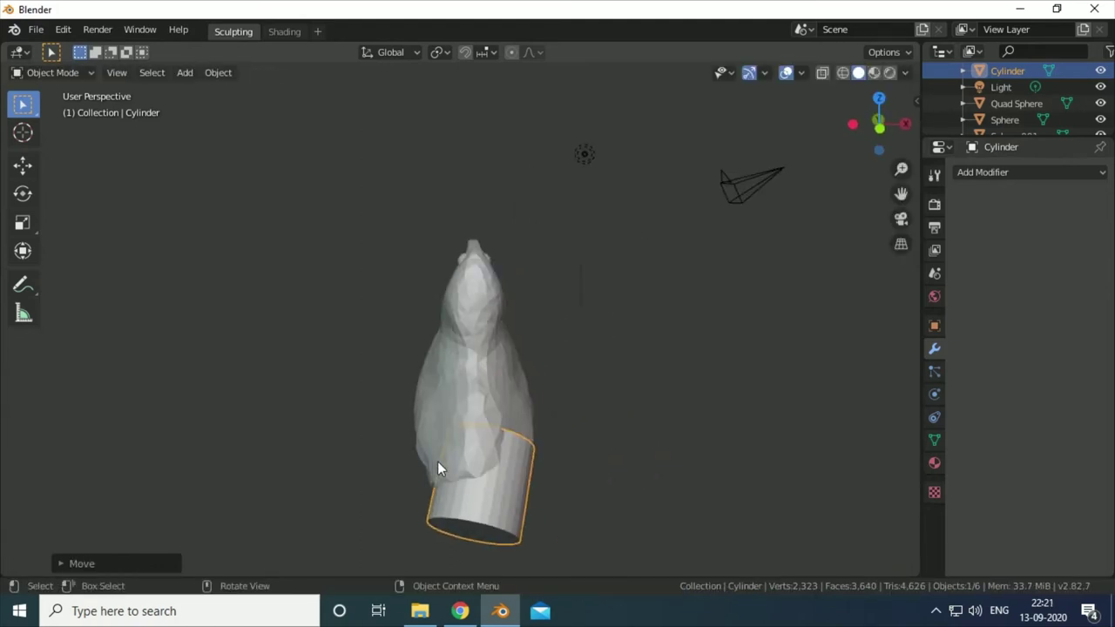
# Rotate the cylinder upright, slide it along Y under the body, and switch to Sculpt Mode
pyautogui.press('r')
pyautogui.click(496, 492)
pyautogui.press('g')
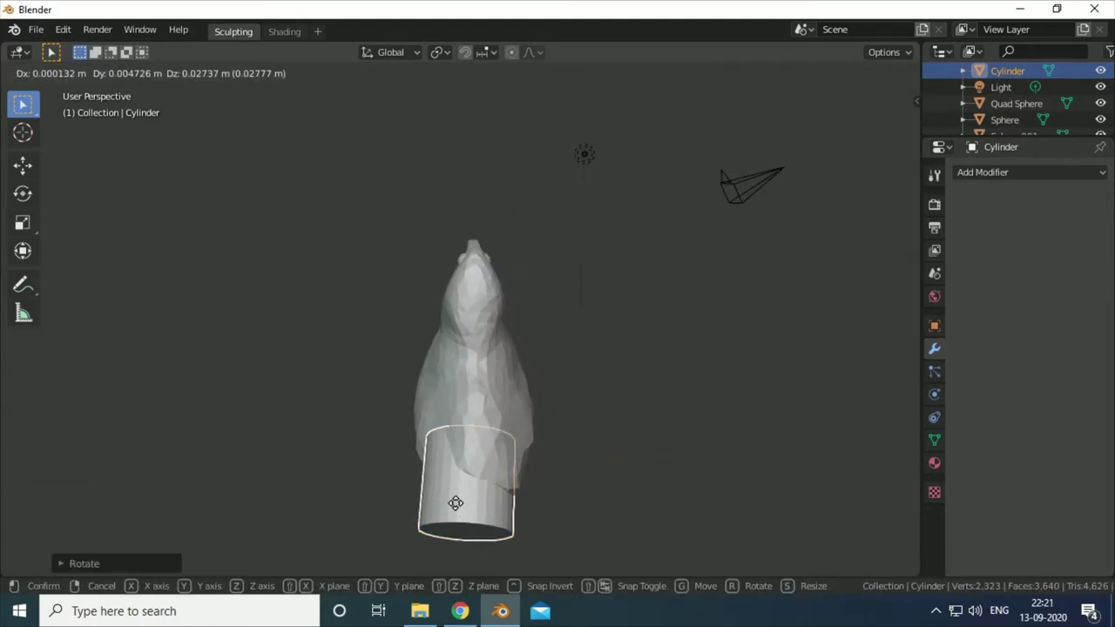
pyautogui.click(462, 513)
pyautogui.press('g')
pyautogui.press('x')
pyautogui.press('y')
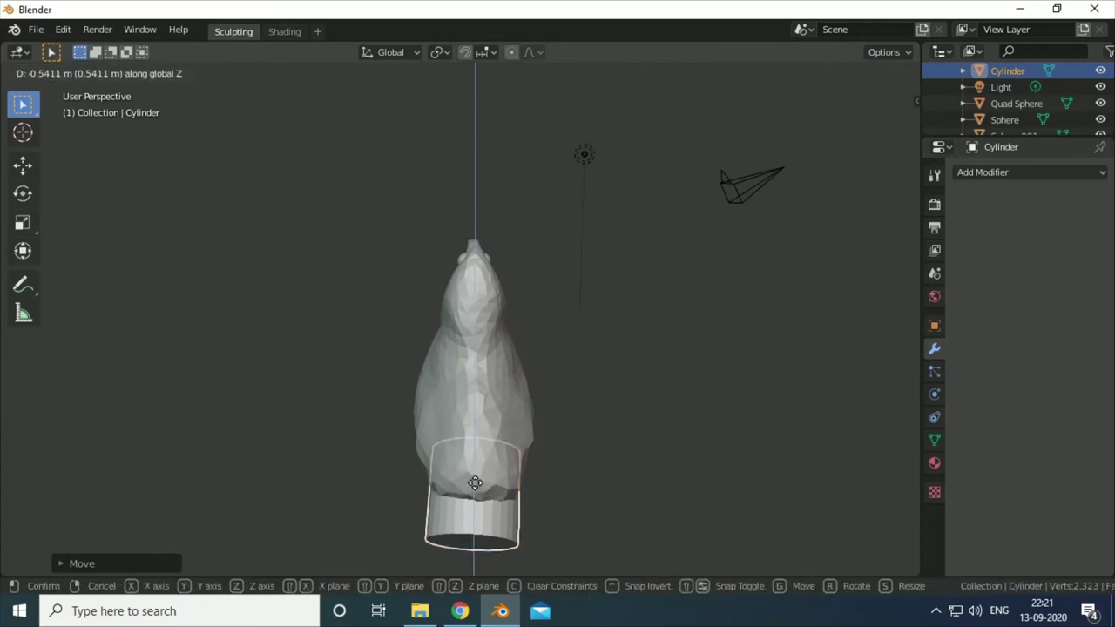
pyautogui.click(475, 482)
pyautogui.moveTo(475, 483)
pyautogui.mouseDown(button='middle')
pyautogui.moveTo(389, 478)
pyautogui.moveTo(261, 349)
pyautogui.mouseUp(button='middle')
pyautogui.click(52, 72)
pyautogui.click(52, 124)
# Enable Dyntopo and undo the Snake Hook strokes so the cylinder is plain again
pyautogui.moveTo(522, 471); pyautogui.dragTo(519, 432, button='middle')
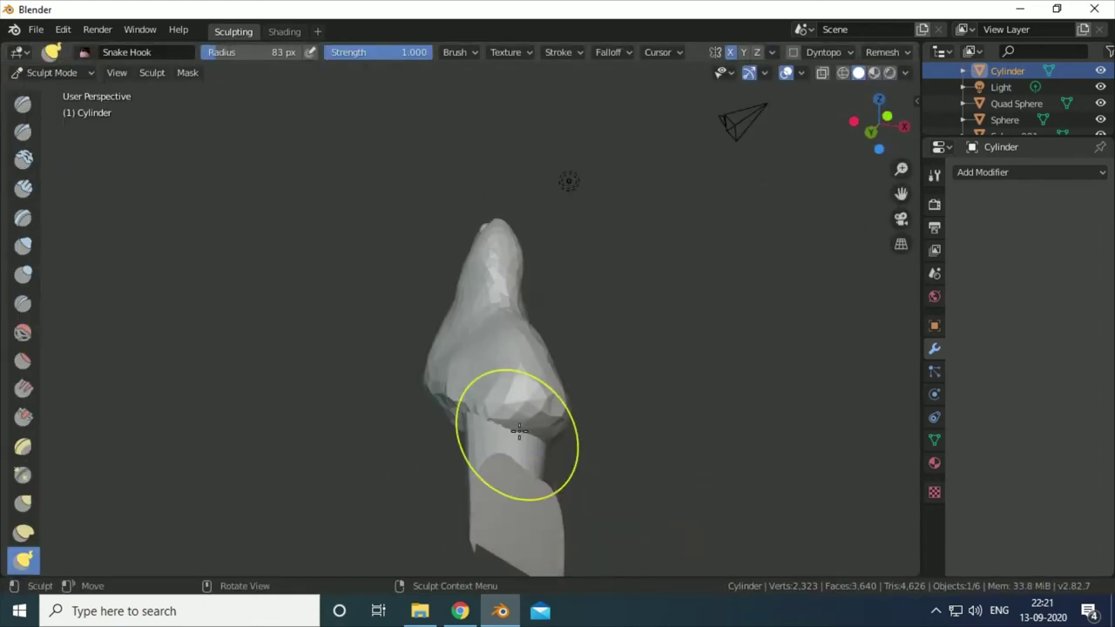
pyautogui.click(793, 52)
pyautogui.moveTo(535, 523); pyautogui.dragTo(561, 469, button='middle')
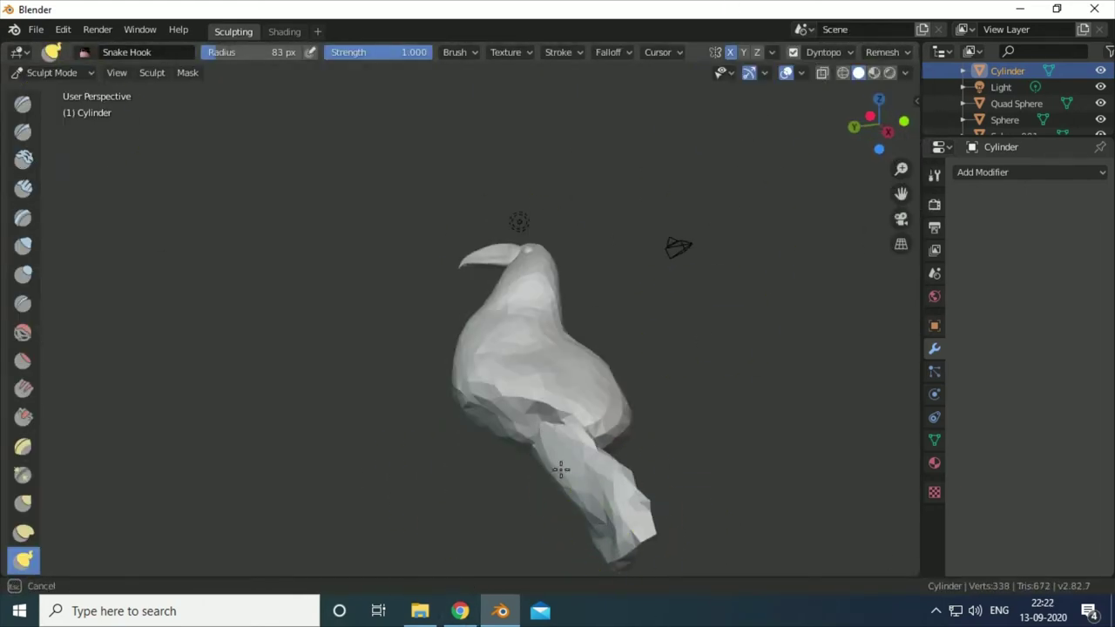
pyautogui.hotkey('ctrl', 'z')
pyautogui.hotkey('ctrl', 'z')
pyautogui.hotkey('ctrl', 'z')
pyautogui.click(52, 73)
pyautogui.click(53, 125)
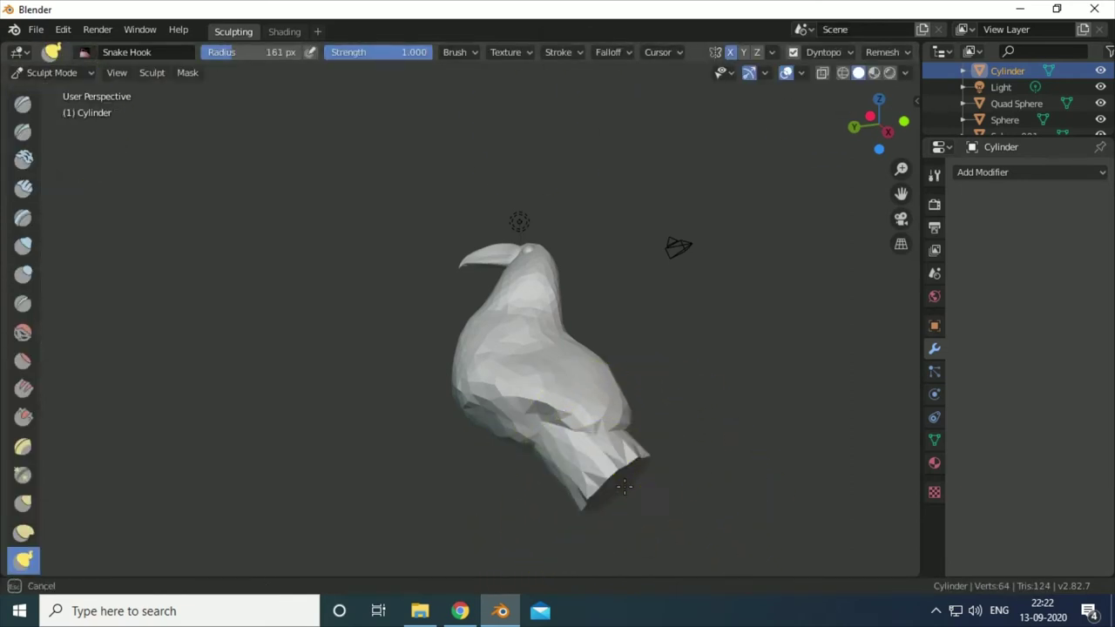
pyautogui.moveTo(624, 486)
pyautogui.mouseDown(button='middle')
pyautogui.moveTo(448, 537)
pyautogui.moveTo(386, 543)
pyautogui.moveTo(382, 501)
pyautogui.mouseUp(button='middle')
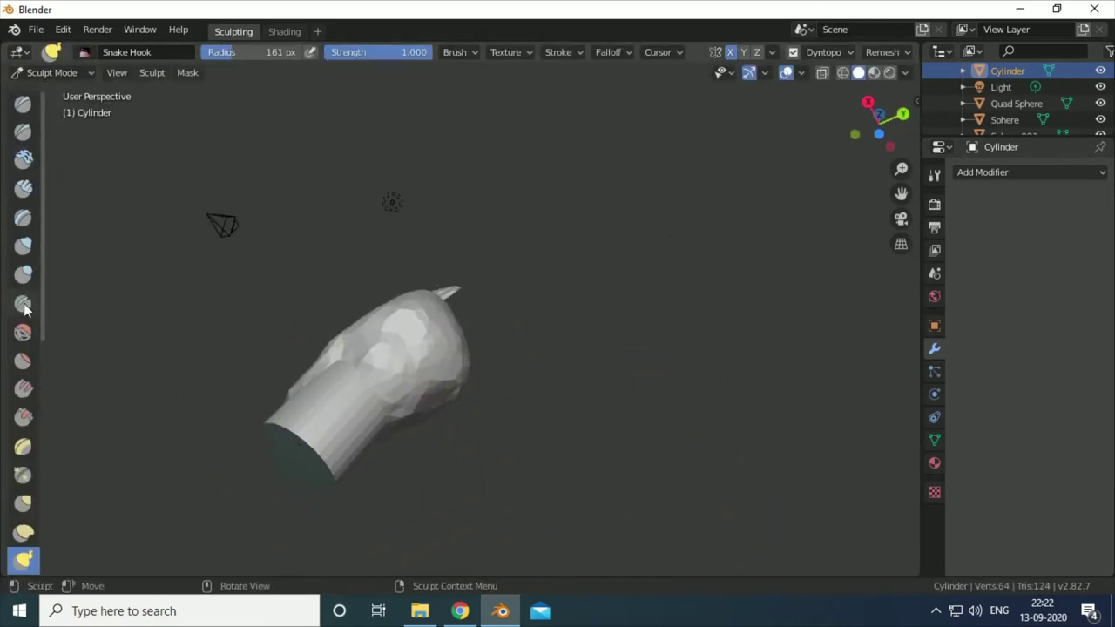
# In Object Mode, scale the cylinder along Z and rotate it
pyautogui.click(53, 72)
pyautogui.click(48, 91)
pyautogui.press('s')
pyautogui.press('z')
pyautogui.press('Return')
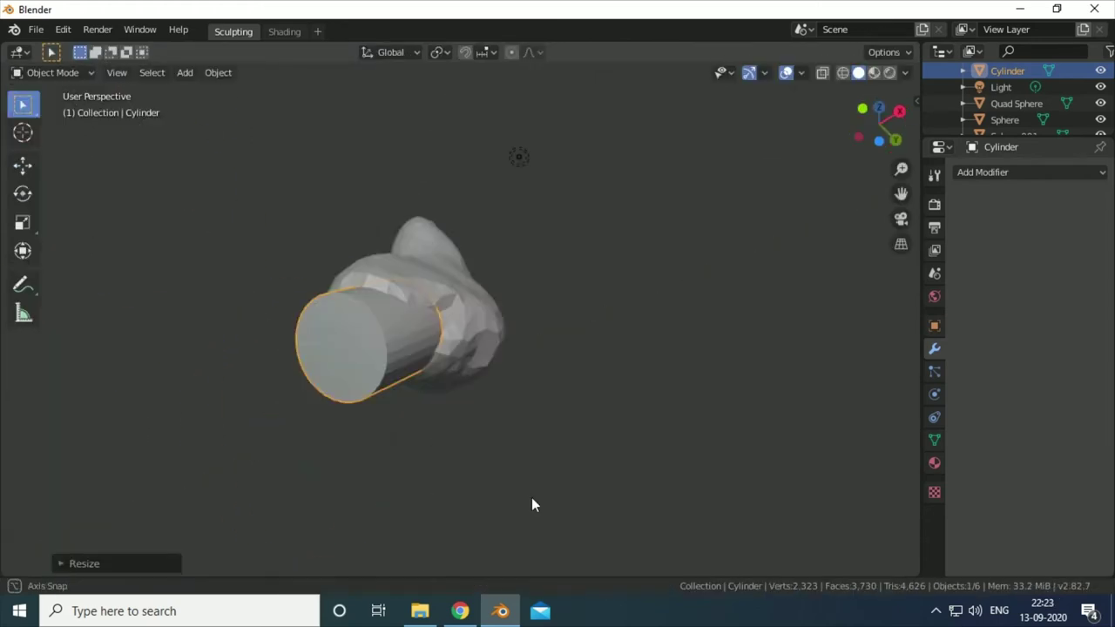
pyautogui.moveTo(532, 497); pyautogui.dragTo(472, 475, button='middle')
pyautogui.press('s')
pyautogui.press('r')
pyautogui.click(614, 501)
pyautogui.press('s')
pyautogui.press('x')
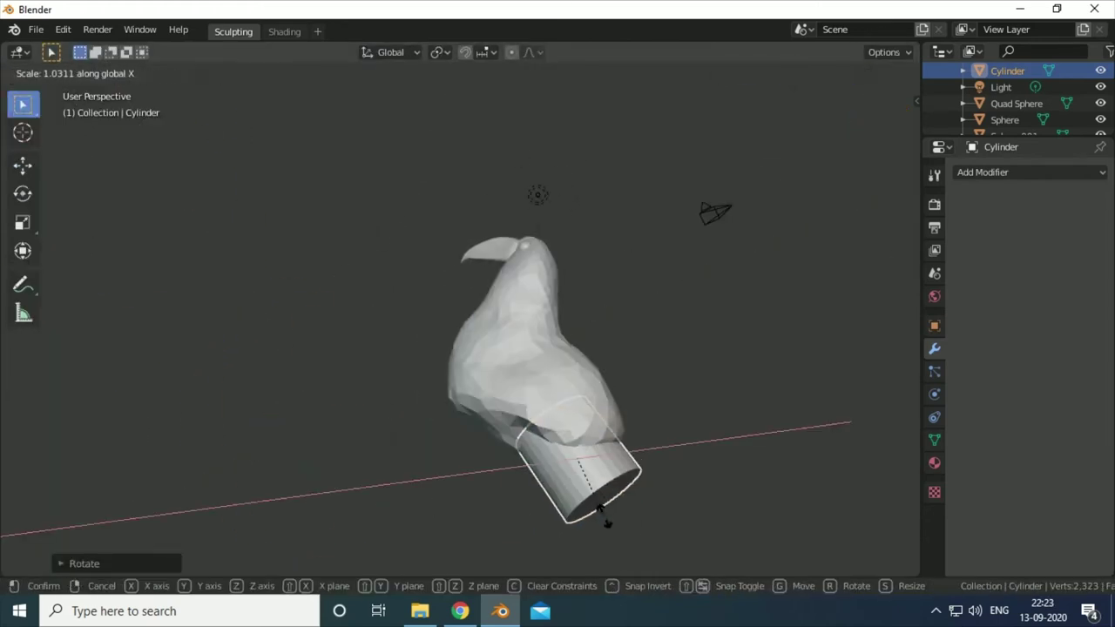
pyautogui.press('z')
pyautogui.rightClick(510, 473)
pyautogui.moveTo(511, 474); pyautogui.dragTo(416, 492, button='middle')
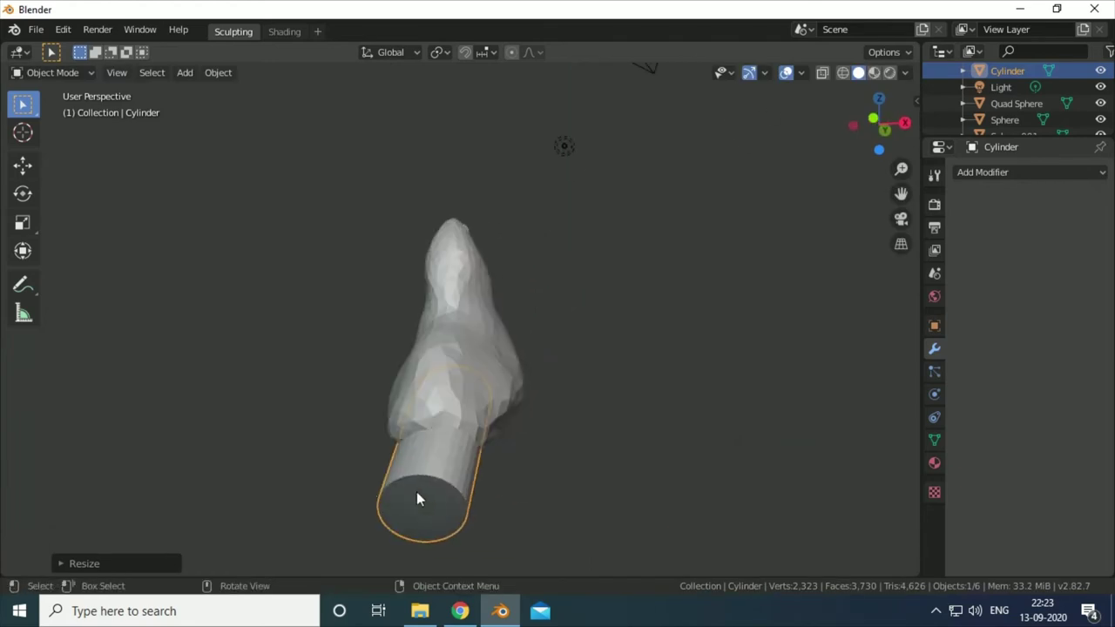
# Move the cylinder along X and scale it thinner
pyautogui.press('s')
pyautogui.press('y')
pyautogui.rightClick(413, 503)
pyautogui.press('r')
pyautogui.press('y')
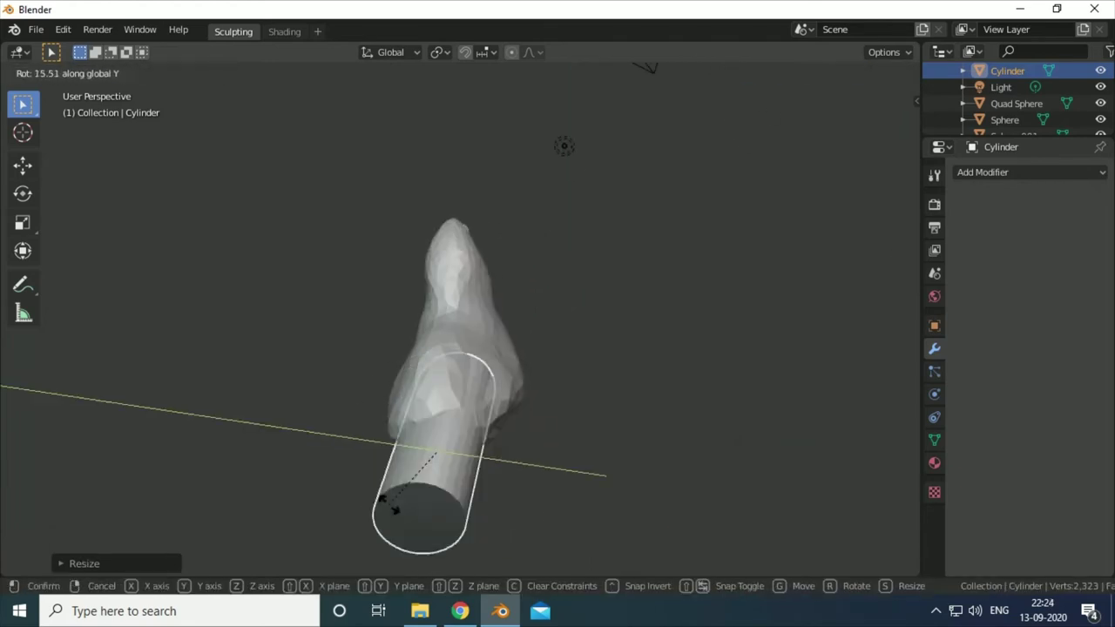
pyautogui.rightClick(396, 514)
pyautogui.press('r')
pyautogui.press('r')
pyautogui.press('g')
pyautogui.press('x')
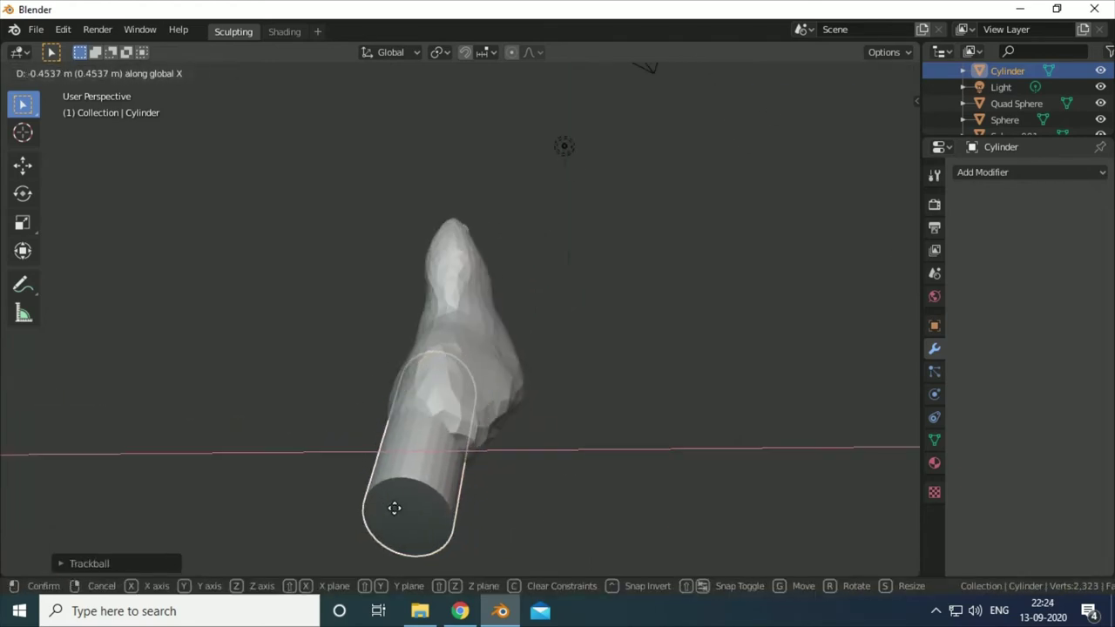
pyautogui.click(392, 506)
pyautogui.press('s')
pyautogui.click(463, 443)
# Resize the cylinder along X and tilt it with a view-axis rotation
pyautogui.click(22, 250)
pyautogui.press('s')
pyautogui.press('x')
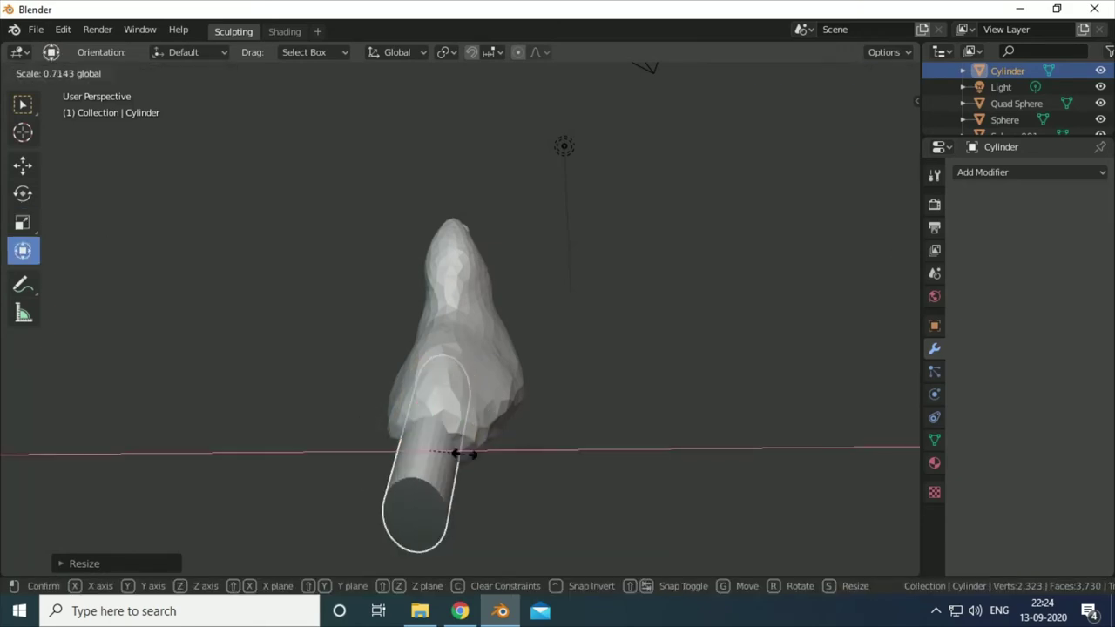
pyautogui.press('r')
pyautogui.press('y')
pyautogui.press('s')
pyautogui.press('x')
pyautogui.press('r')
pyautogui.press('r')
pyautogui.click(428, 444)
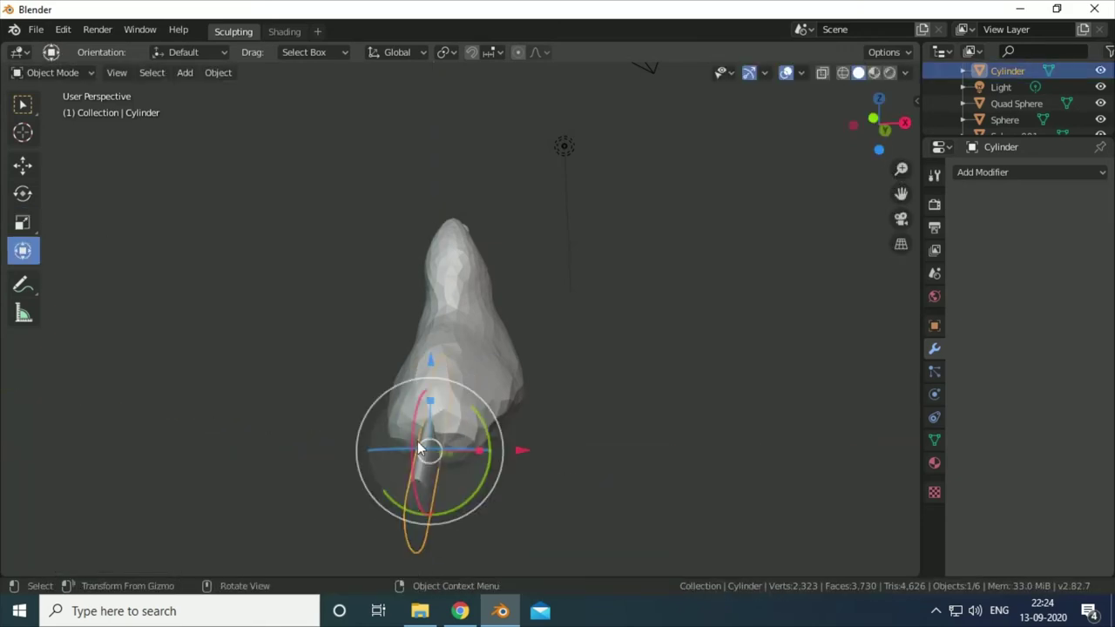
pyautogui.press('r')
pyautogui.click(401, 507)
# Stand the cylinder upright with the rotate handles and move it beneath the body
pyautogui.click(23, 194)
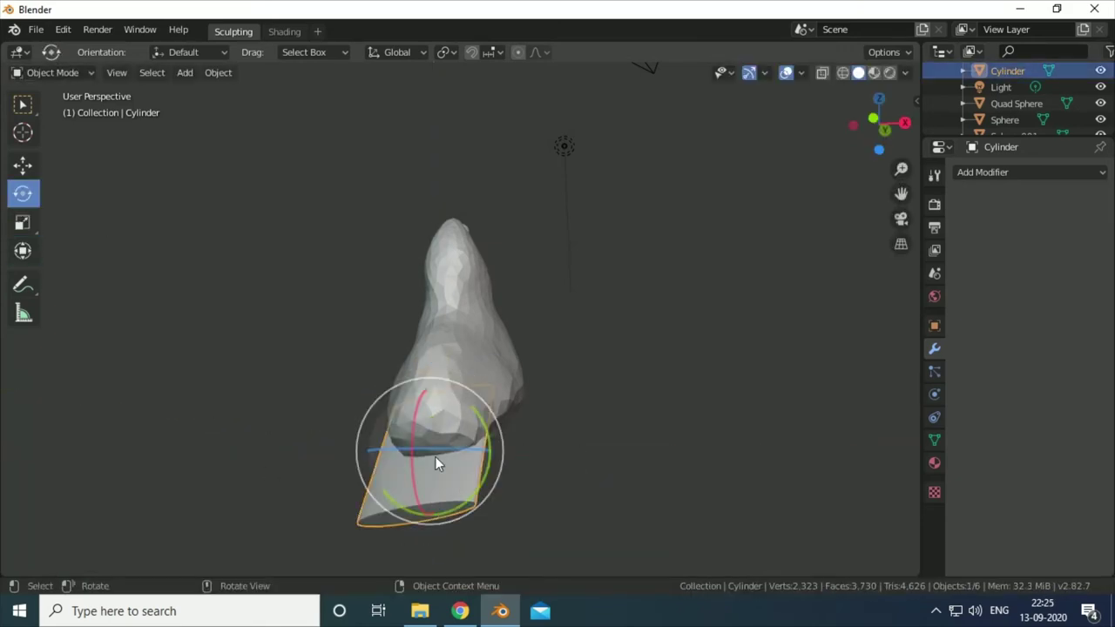
pyautogui.moveTo(436, 457)
pyautogui.mouseDown()
pyautogui.moveTo(425, 434)
pyautogui.moveTo(449, 457)
pyautogui.mouseUp()
pyautogui.press('z')
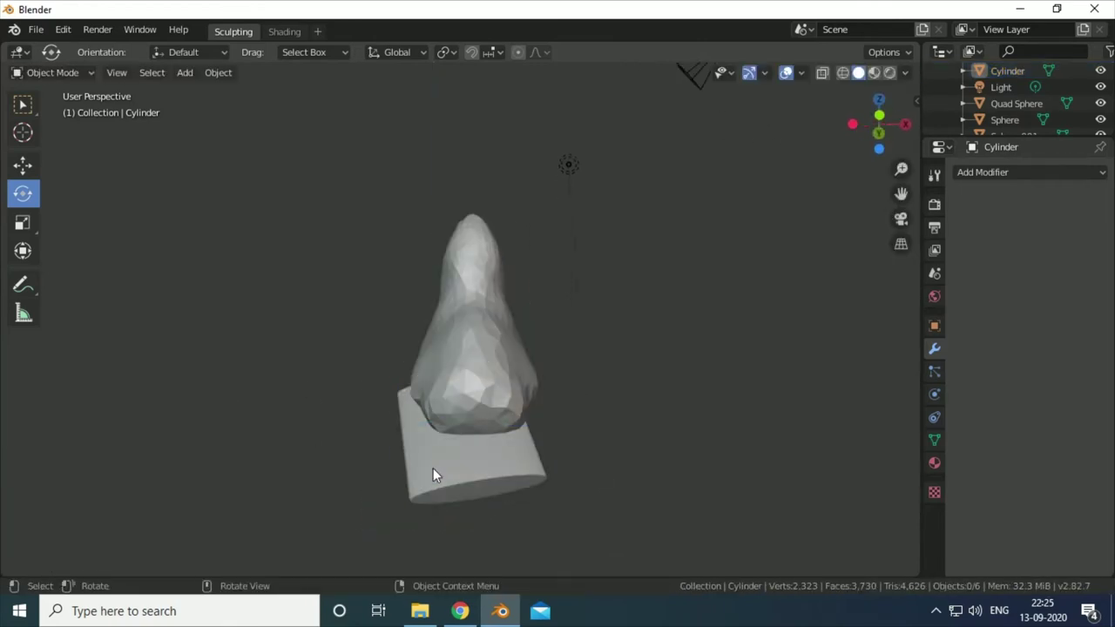
pyautogui.click(449, 456)
pyautogui.press('g')
pyautogui.moveTo(449, 457); pyautogui.dragTo(485, 418, button='middle')
pyautogui.press('g')
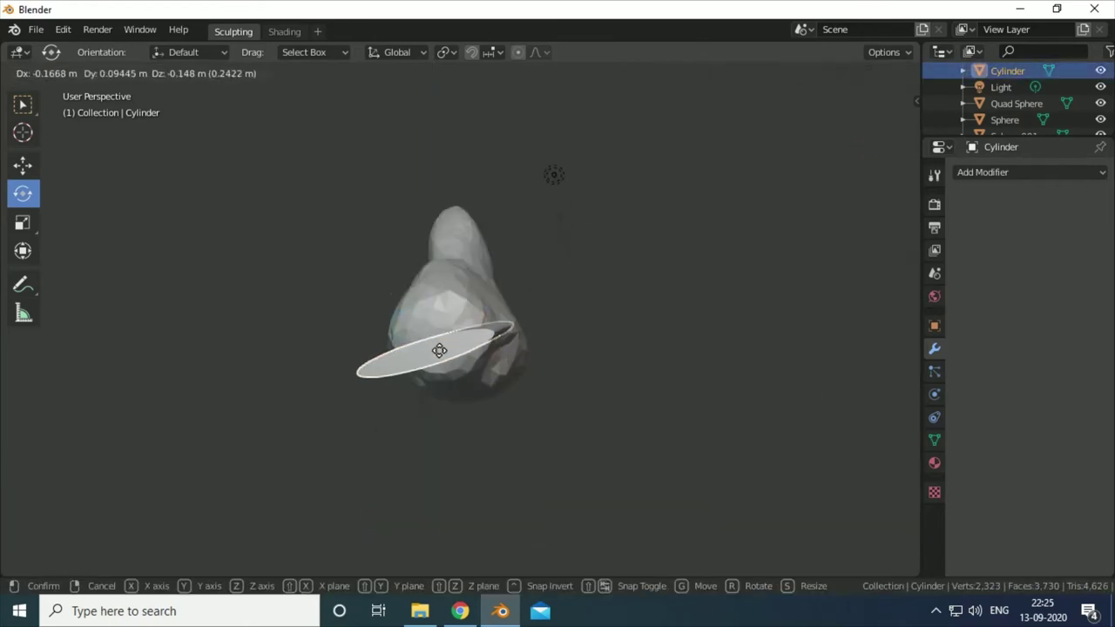
pyautogui.click(441, 349)
pyautogui.moveTo(441, 348); pyautogui.dragTo(521, 440, button='middle')
pyautogui.click(52, 72)
pyautogui.press('Escape')
# Sculpt the cylinder with a Snake Hook radius of 99 px
pyautogui.click(52, 73)
pyautogui.click(52, 122)
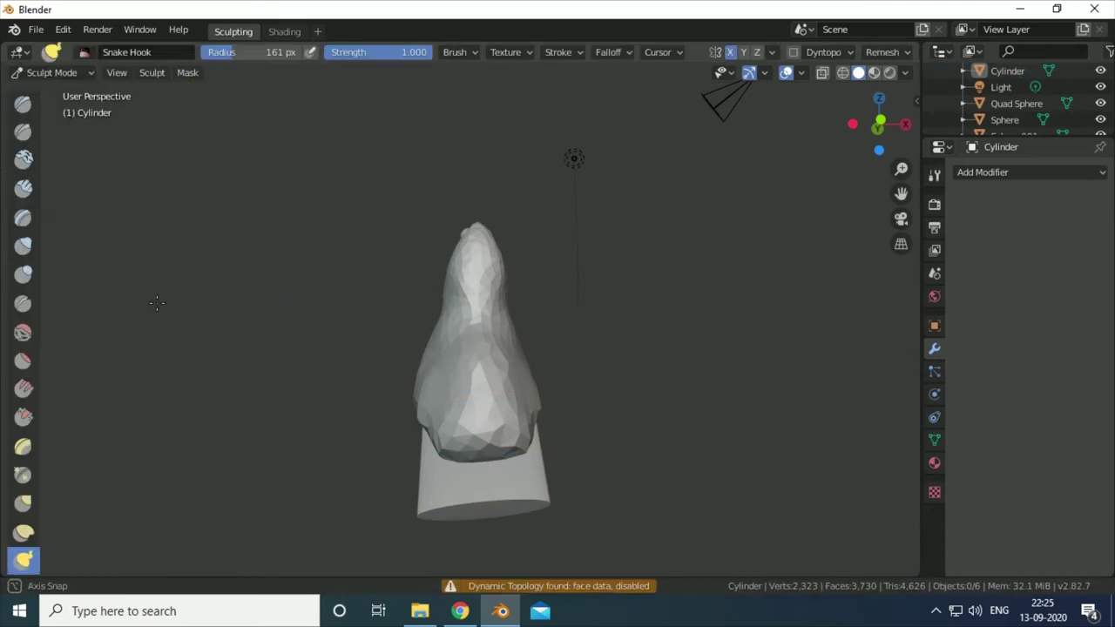
pyautogui.moveTo(523, 305); pyautogui.dragTo(778, 58, button='middle')
pyautogui.moveTo(588, 449); pyautogui.dragTo(421, 480, button='middle')
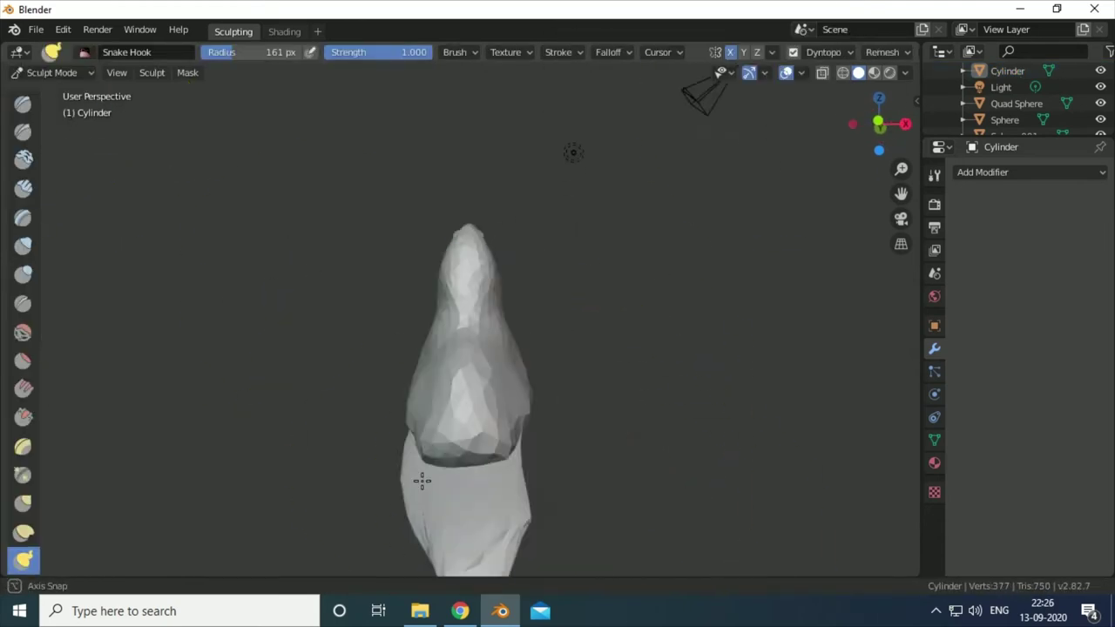
pyautogui.press('f')
pyautogui.click(453, 438)
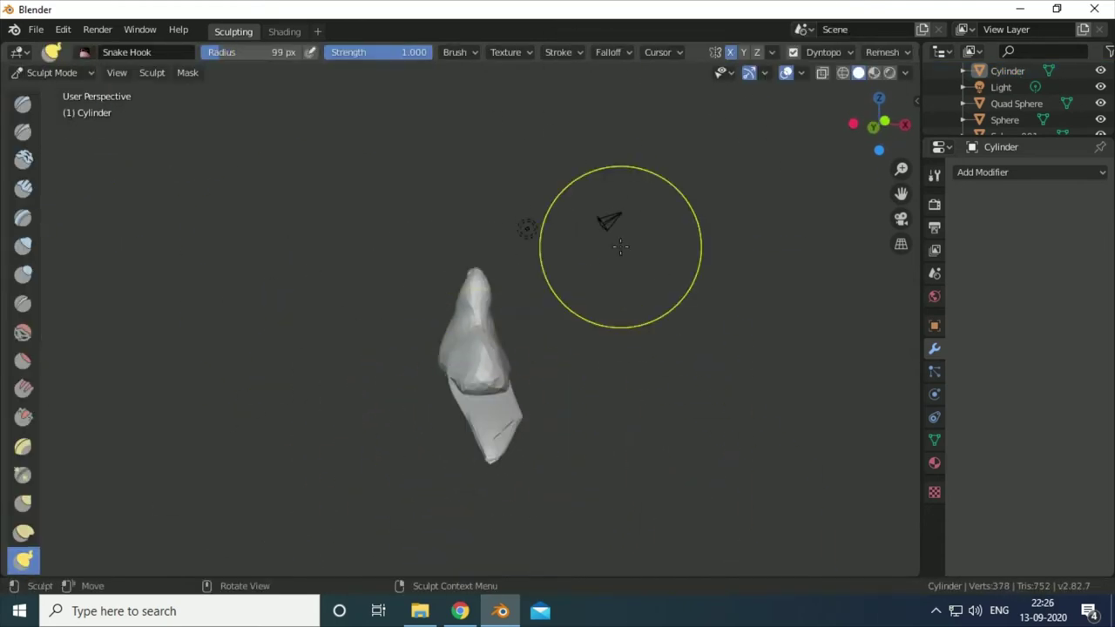
# Pull the cylinder back into a long tapering tail, pick Clay, and return to Object Mode
pyautogui.moveTo(620, 247); pyautogui.dragTo(704, 373, button='middle')
pyautogui.moveTo(552, 473)
pyautogui.mouseDown(button='middle')
pyautogui.moveTo(366, 427)
pyautogui.moveTo(536, 414)
pyautogui.mouseUp(button='middle')
pyautogui.moveTo(487, 378); pyautogui.dragTo(530, 458, button='middle')
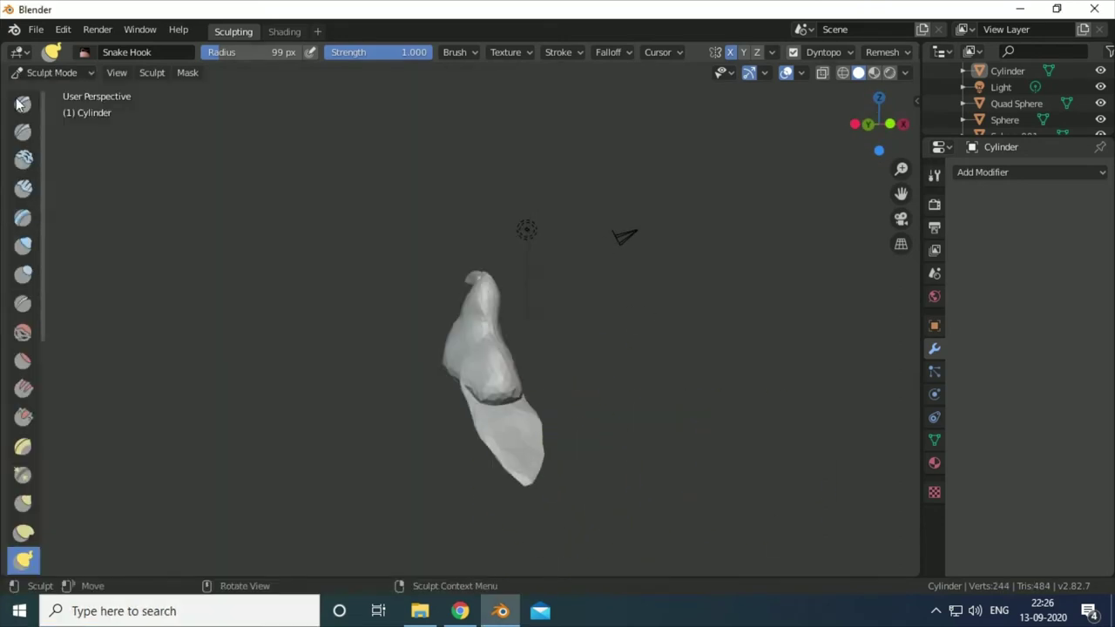
pyautogui.click(22, 187)
pyautogui.moveTo(488, 409); pyautogui.dragTo(518, 441, button='middle')
pyautogui.click(22, 159)
pyautogui.moveTo(480, 262)
pyautogui.mouseDown(button='middle')
pyautogui.moveTo(493, 356)
pyautogui.moveTo(525, 252)
pyautogui.mouseUp(button='middle')
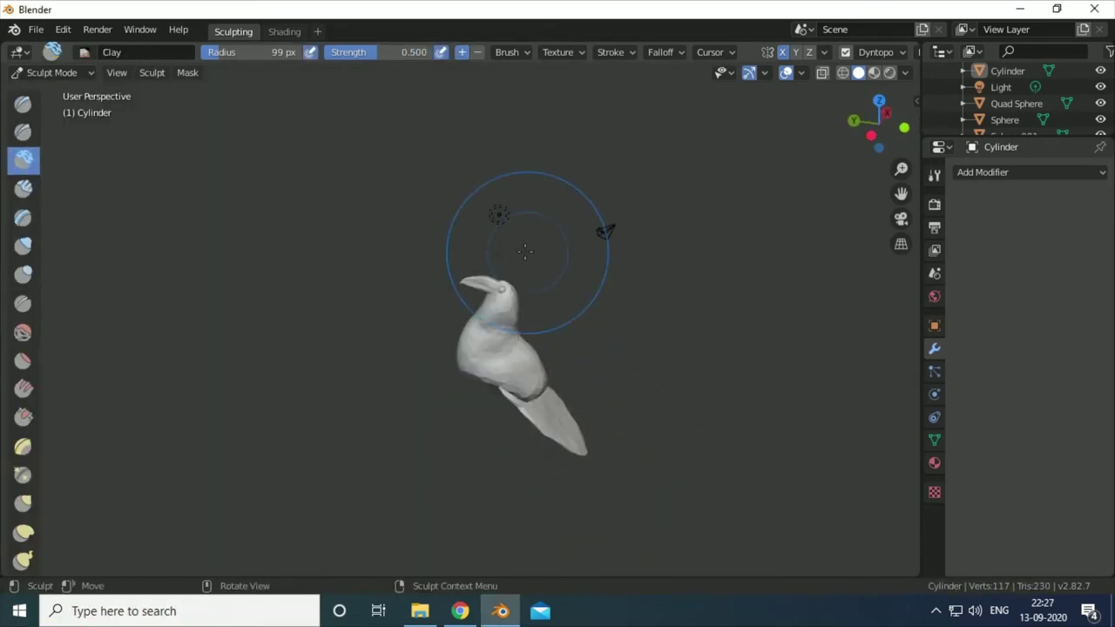
pyautogui.moveTo(99, 473); pyautogui.dragTo(107, 253, button='middle')
pyautogui.hotkey('ctrl', 'Tab')
# Add a UV sphere and shrink it down to foot size
pyautogui.hotkey('shift', 'a')
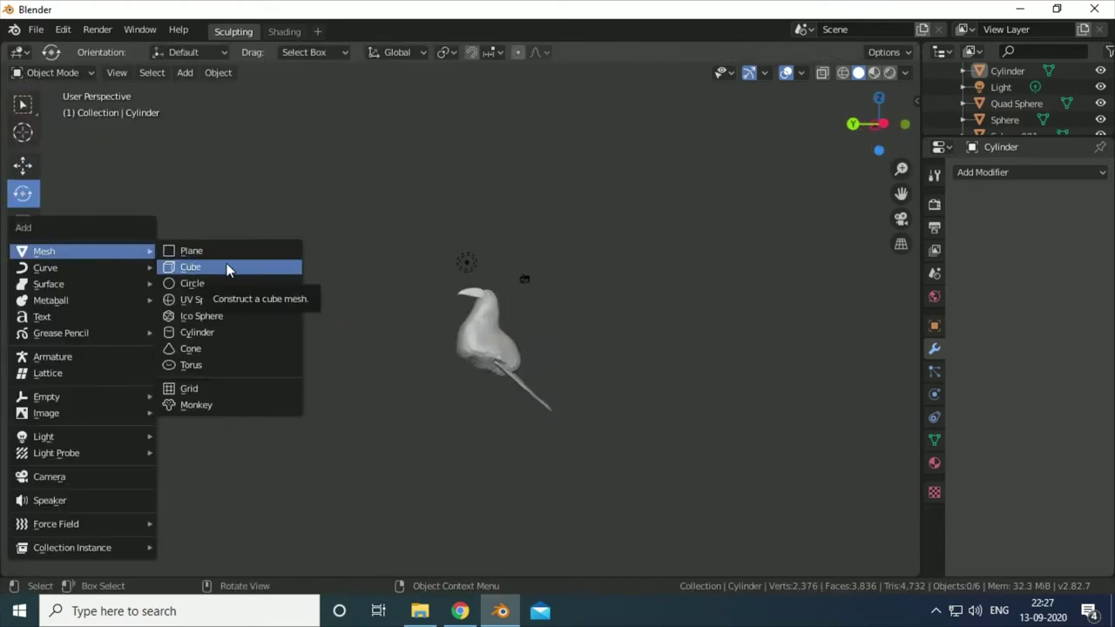
pyautogui.click(245, 300)
pyautogui.press('g')
pyautogui.click(388, 392)
pyautogui.press('g')
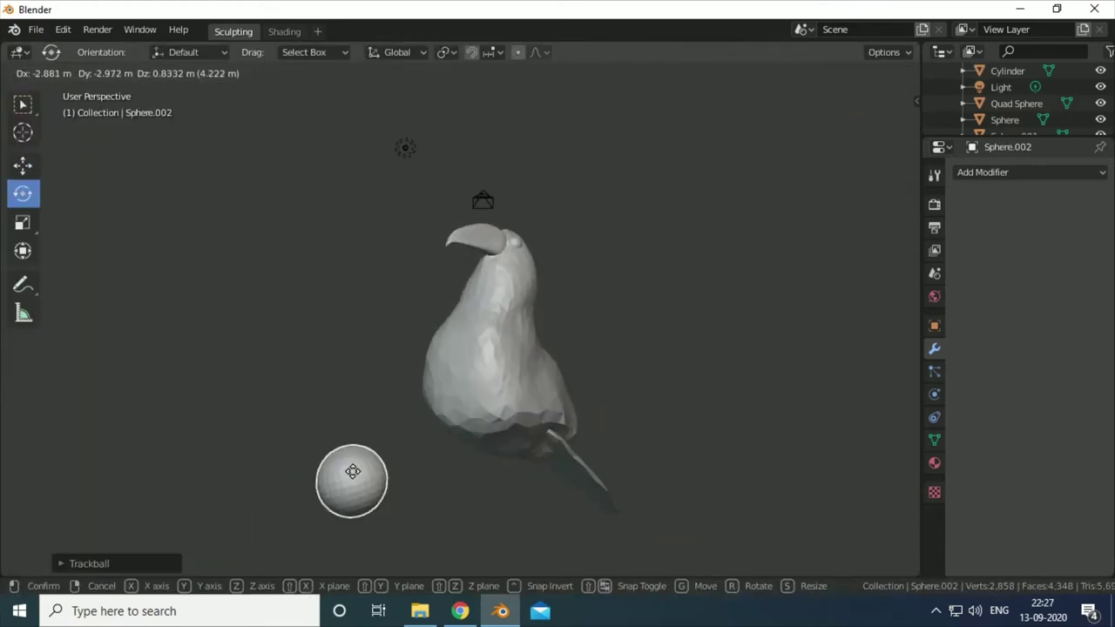
pyautogui.press('s')
pyautogui.click(504, 447)
pyautogui.press('s')
pyautogui.press('Escape')
# Move the small sphere under the toucan's body
pyautogui.moveTo(560, 510); pyautogui.dragTo(510, 515, button='middle')
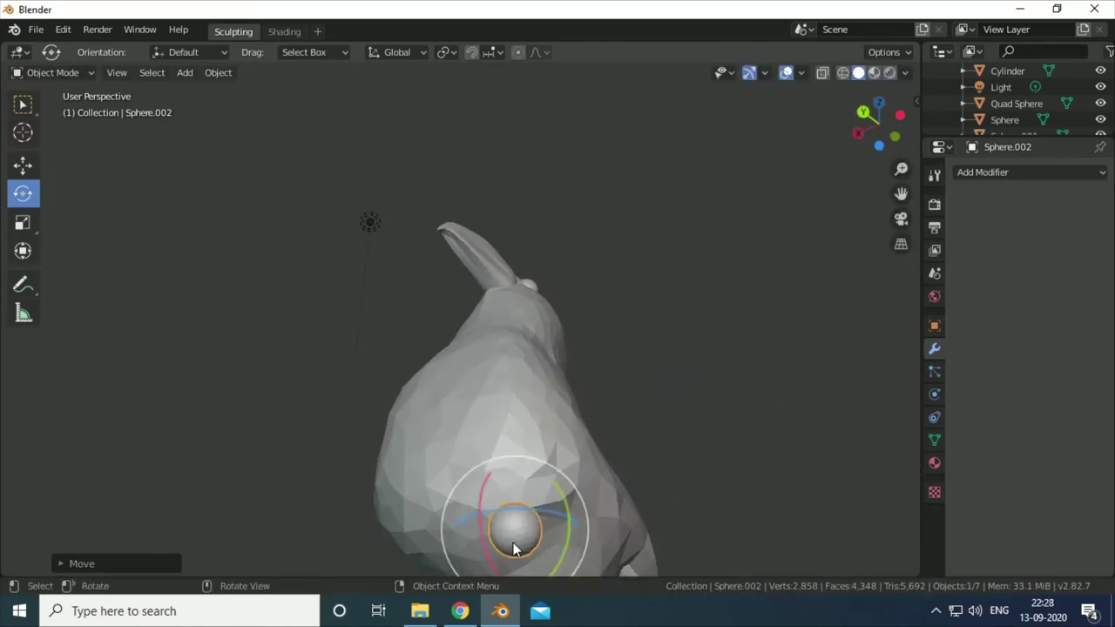
pyautogui.press('g')
pyautogui.click(460, 542)
pyautogui.moveTo(459, 542); pyautogui.dragTo(557, 523, button='middle')
pyautogui.moveTo(638, 496); pyautogui.dragTo(697, 488, button='middle')
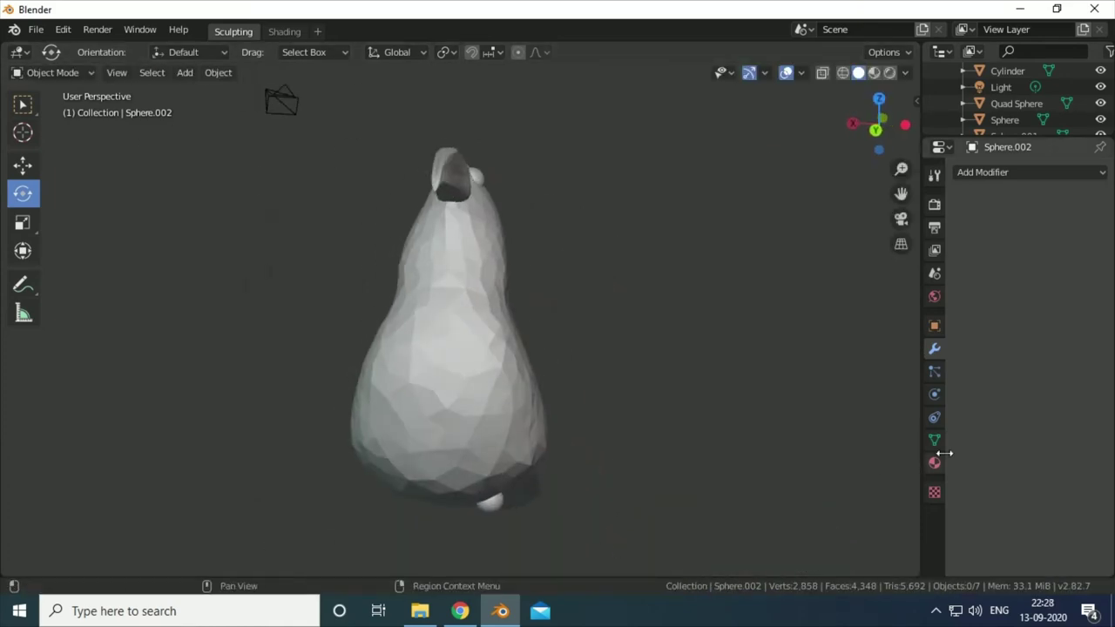
# Add a Mirror modifier to the sphere with Sphere.001 as the mirror object
pyautogui.click(932, 366)
pyautogui.click(934, 348)
pyautogui.click(1029, 171)
pyautogui.click(785, 317)
pyautogui.click(1028, 342)
pyautogui.click(976, 448)
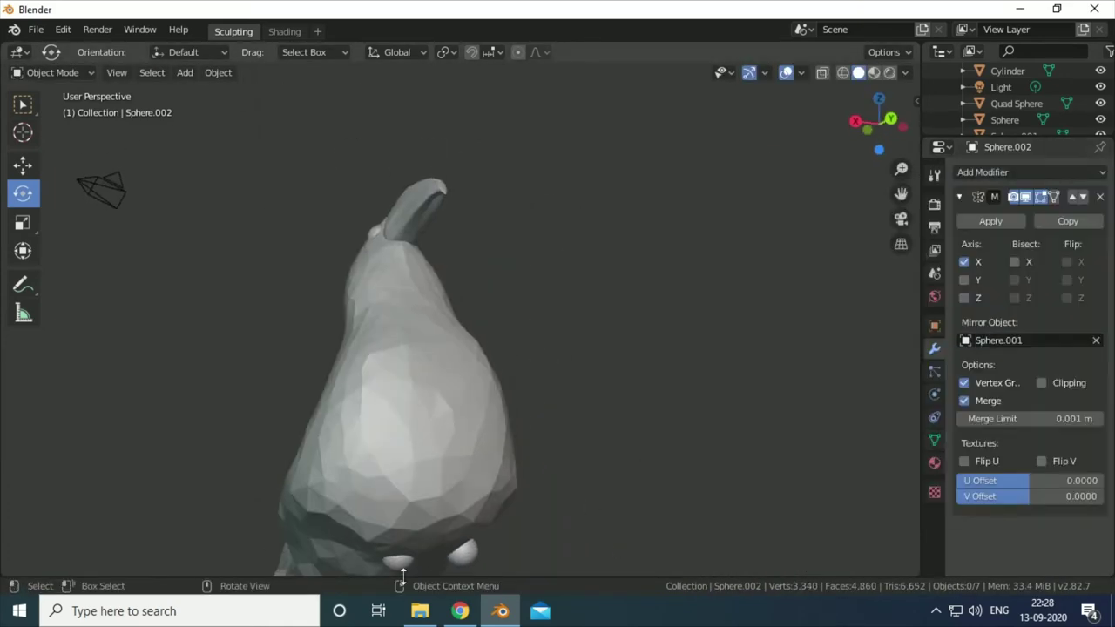
# Reposition the foot sphere beneath the body from top and front views
pyautogui.click(475, 553)
pyautogui.click(474, 553)
pyautogui.press('g')
pyautogui.click(449, 562)
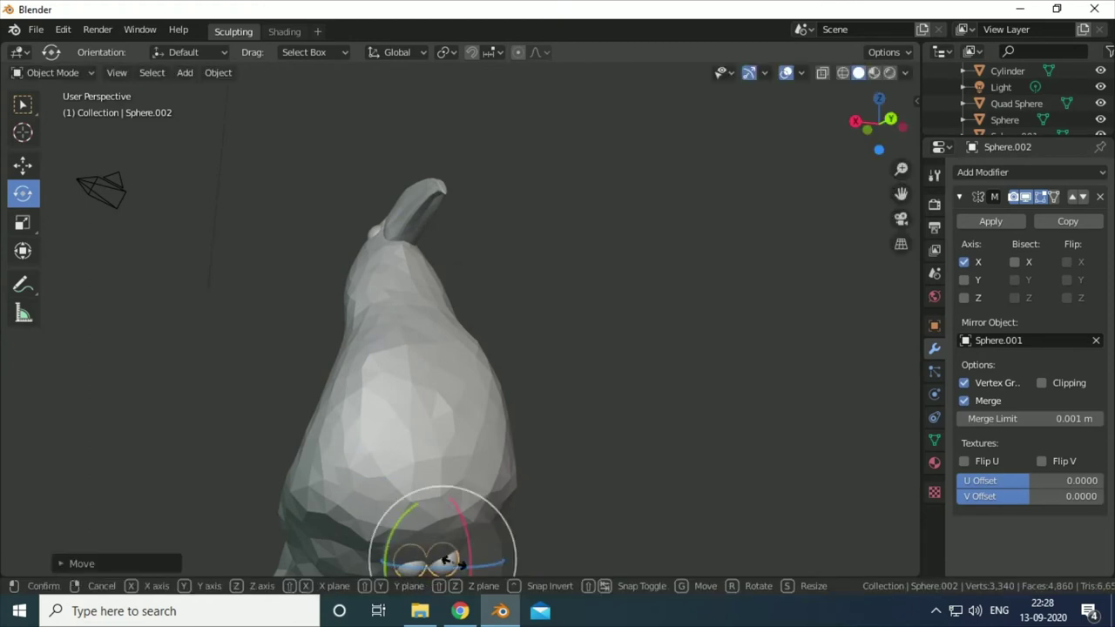
pyautogui.moveTo(599, 472); pyautogui.dragTo(468, 494, button='middle')
pyautogui.press('g')
pyautogui.click(487, 493)
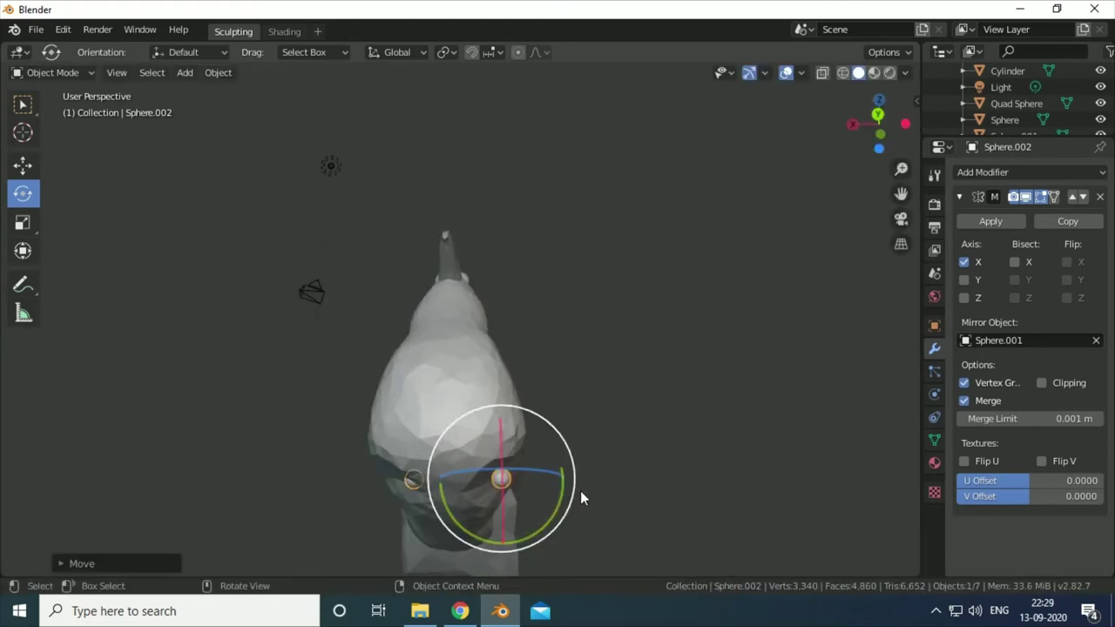
# Delete the misplaced foot sphere
pyautogui.moveTo(580, 491); pyautogui.dragTo(486, 471, button='middle')
pyautogui.press('g')
pyautogui.click(470, 515)
pyautogui.press('Delete')
pyautogui.press('w')
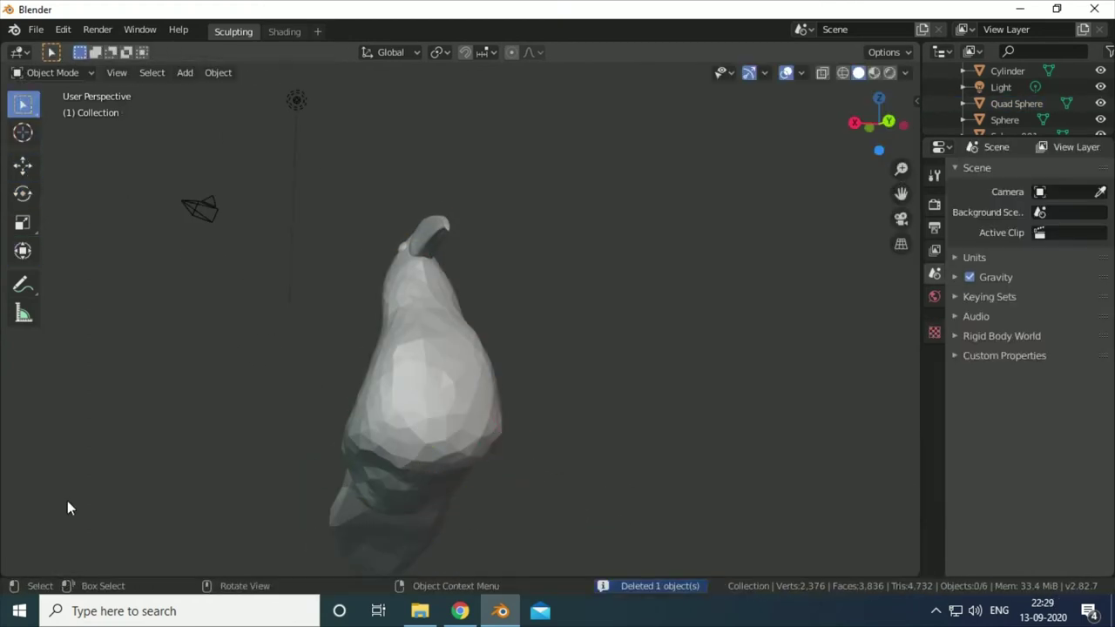
# Add a fresh UV sphere for the foot
pyautogui.hotkey('shift', 'a')
pyautogui.click(200, 309)
pyautogui.press('g')
pyautogui.click(578, 492)
pyautogui.press('g')
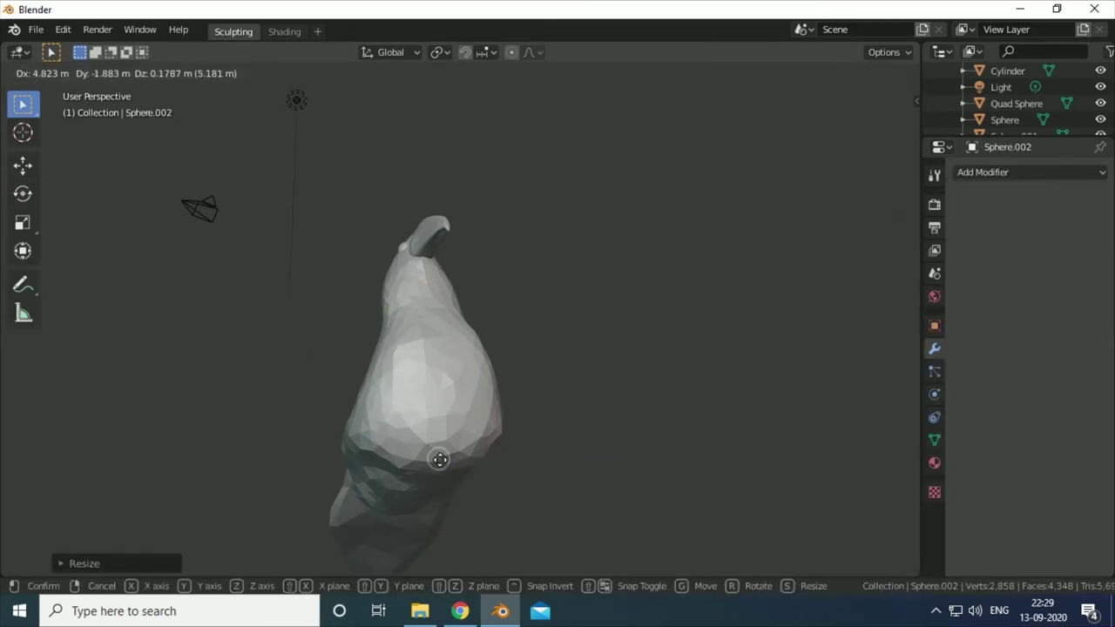
pyautogui.click(438, 461)
pyautogui.moveTo(438, 460)
pyautogui.mouseDown(button='middle')
pyautogui.moveTo(521, 484)
pyautogui.moveTo(410, 454)
pyautogui.moveTo(503, 533)
pyautogui.mouseUp(button='middle')
# Position the new foot sphere under the bird's body
pyautogui.press('g')
pyautogui.press('g')
pyautogui.click(410, 454)
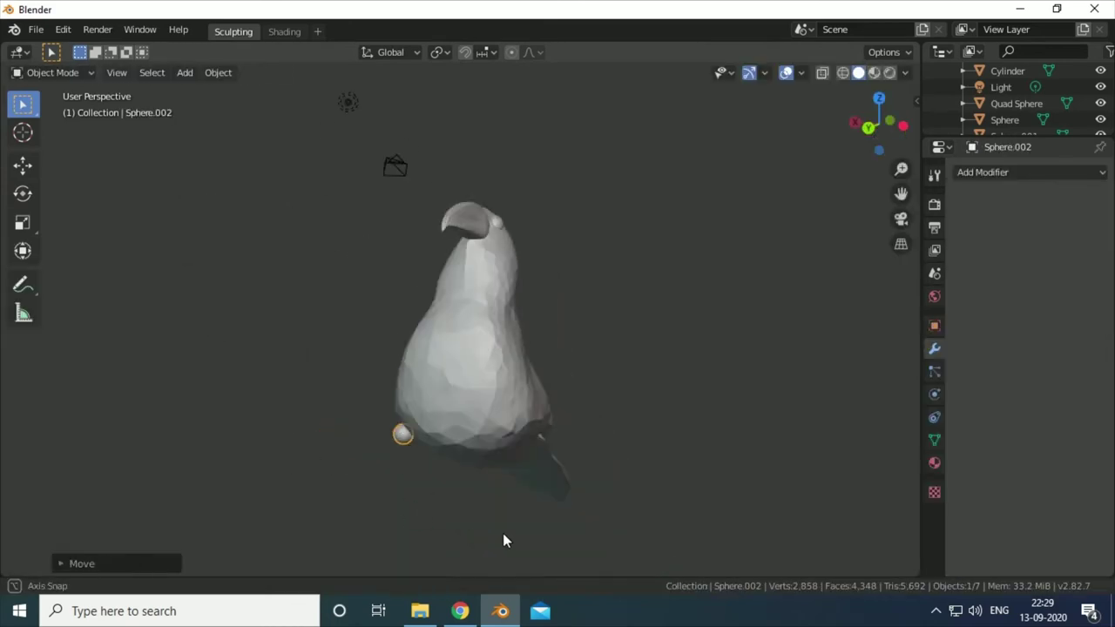
pyautogui.press('g')
pyautogui.click(436, 456)
pyautogui.moveTo(435, 456)
pyautogui.mouseDown(button='middle')
pyautogui.moveTo(356, 505)
pyautogui.moveTo(175, 479)
pyautogui.moveTo(218, 475)
pyautogui.mouseUp(button='middle')
pyautogui.press('g')
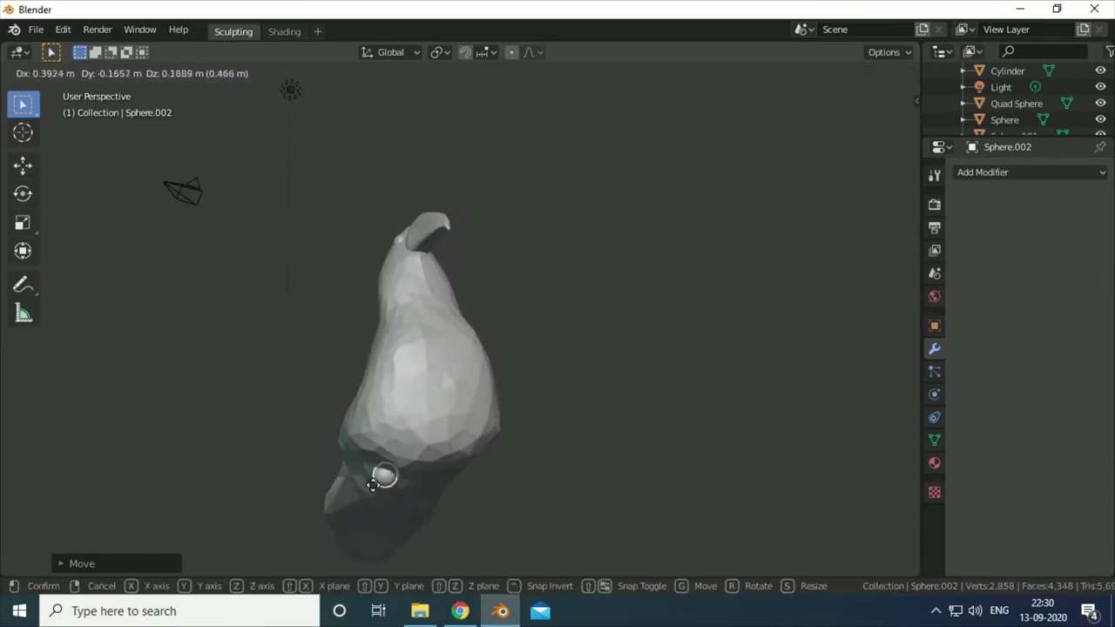
pyautogui.press('Escape')
# Mirror the foot across X around the Sphere object and apply the modifier
pyautogui.click(976, 172)
pyautogui.click(1032, 341)
pyautogui.click(972, 431)
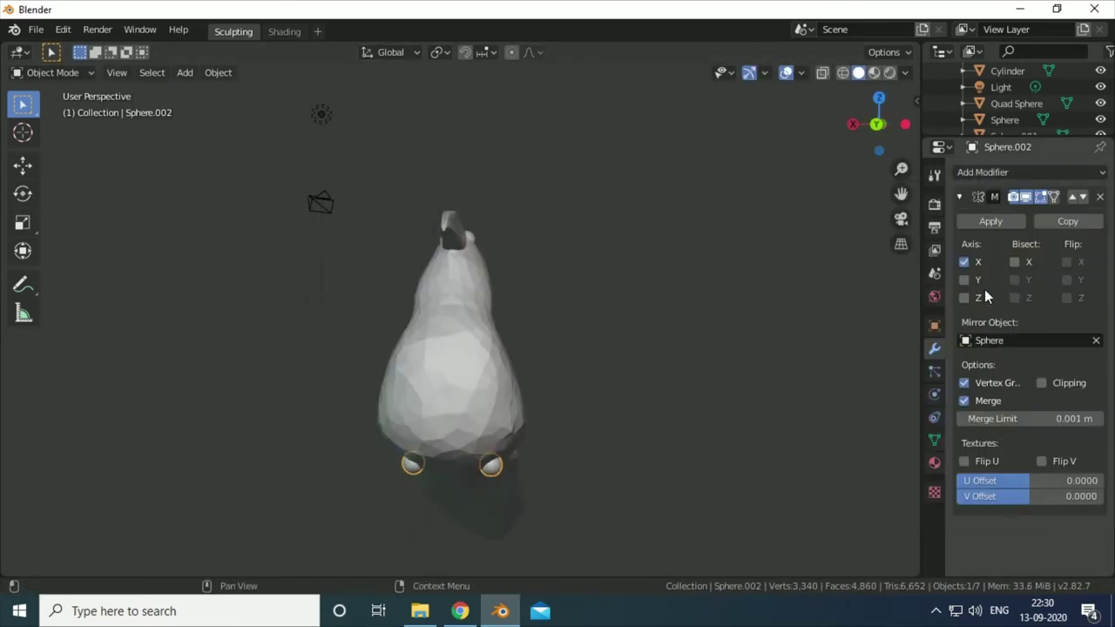
pyautogui.click(991, 221)
pyautogui.hotkey('ctrl', 'Tab')
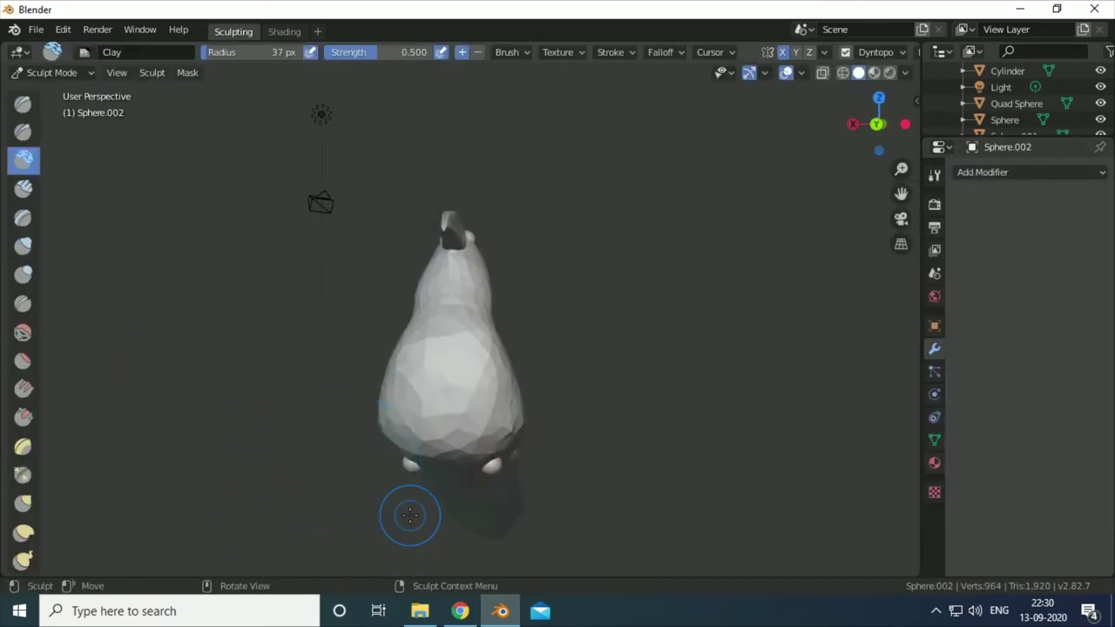
# Switch to the Snake Hook brush, undoing an accidental Mirror modifier on the body
pyautogui.press('k')
pyautogui.moveTo(410, 515)
pyautogui.mouseDown(button='middle')
pyautogui.moveTo(436, 506)
pyautogui.moveTo(423, 415)
pyautogui.moveTo(567, 343)
pyautogui.moveTo(549, 425)
pyautogui.moveTo(462, 446)
pyautogui.moveTo(557, 409)
pyautogui.mouseUp(button='middle')
pyautogui.click(983, 172)
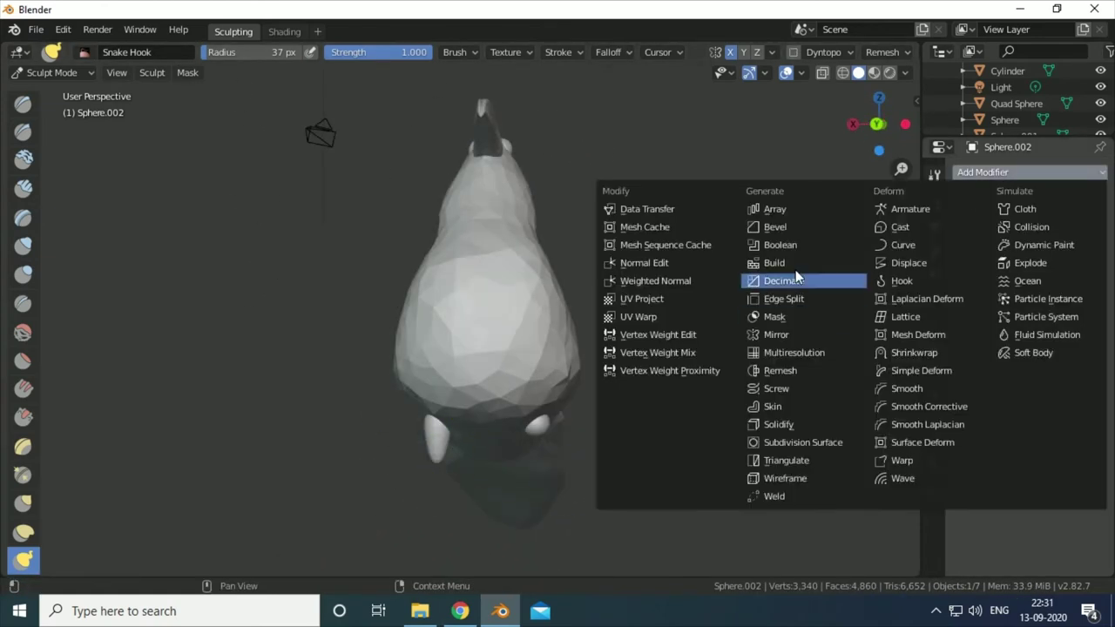
pyautogui.click(798, 335)
pyautogui.hotkey('ctrl', 'z')
pyautogui.click(53, 72)
# Enlarge the brush with F and pull the feet down into short legs
pyautogui.press('f')
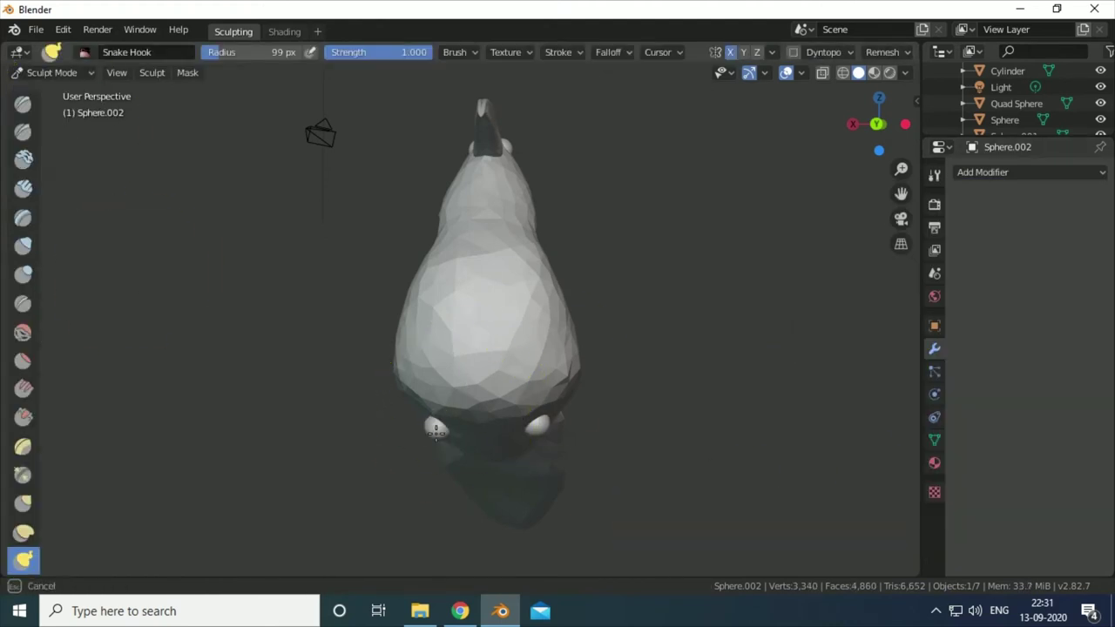
pyautogui.scroll(-3, 497, 409)
pyautogui.moveTo(497, 410); pyautogui.dragTo(489, 592, button='middle')
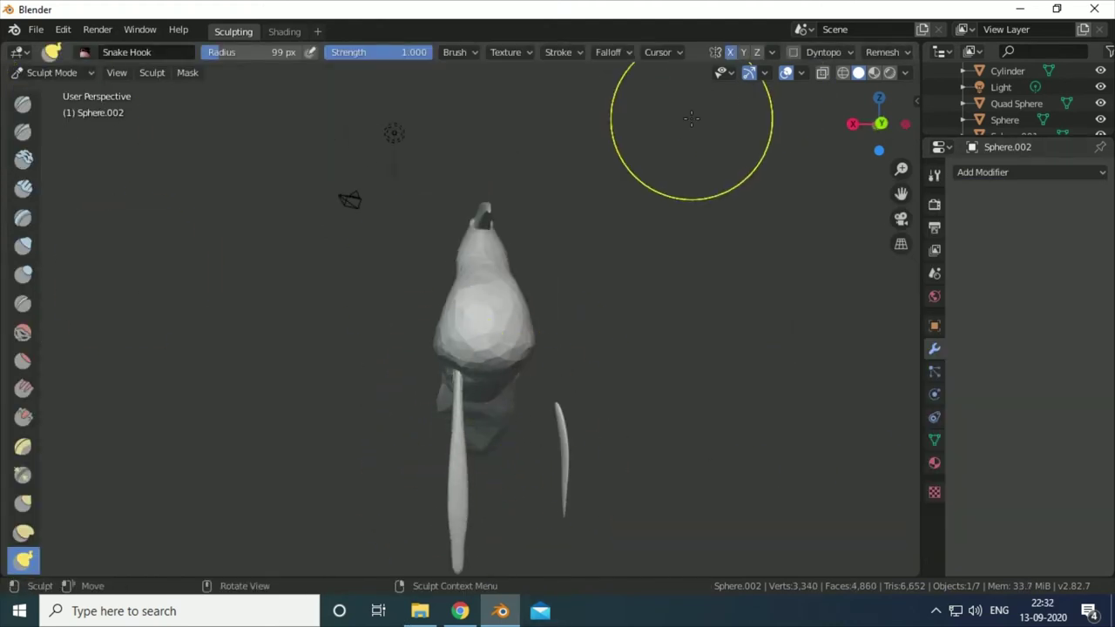
pyautogui.press('Tab')
pyautogui.press('Tab')
pyautogui.click(70, 75)
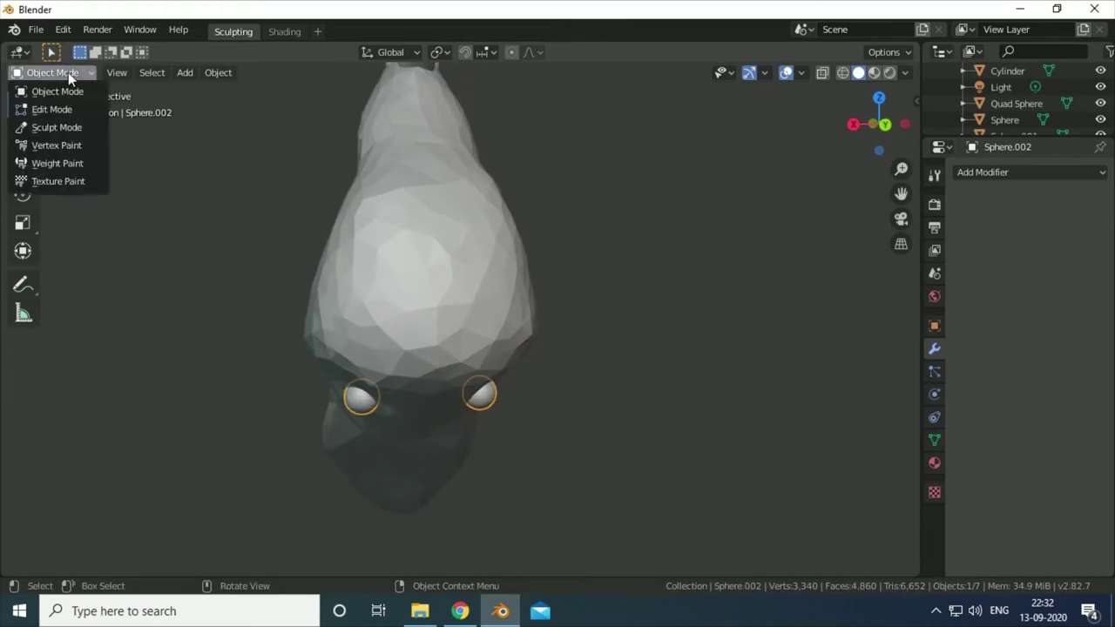
pyautogui.click(56, 128)
pyautogui.moveTo(488, 412); pyautogui.dragTo(531, 473, button='middle')
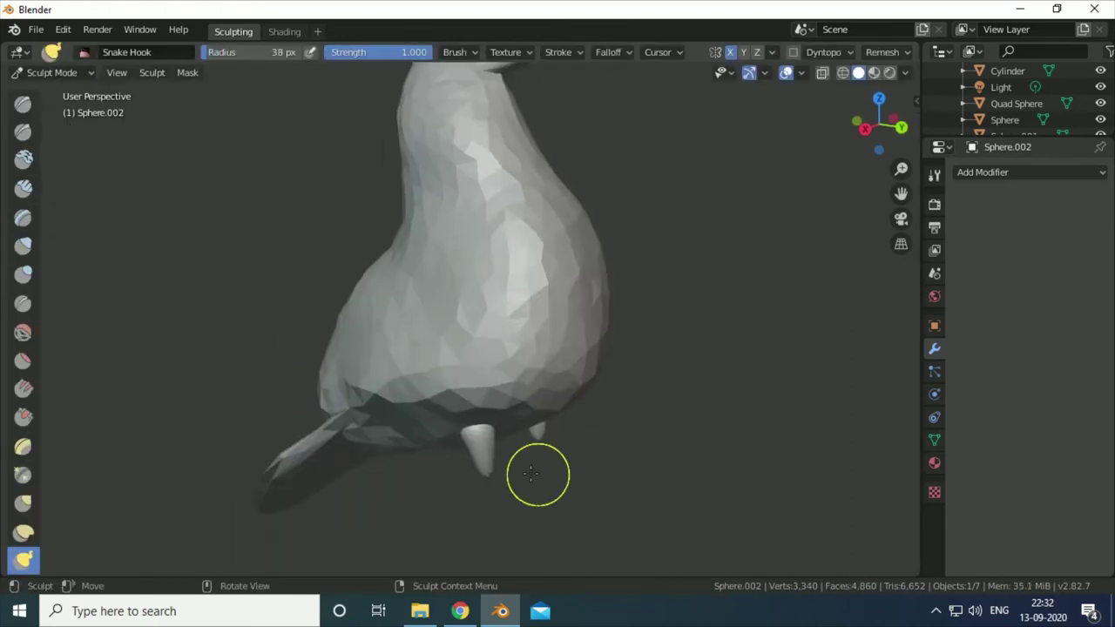
pyautogui.moveTo(479, 446)
pyautogui.mouseDown(button='middle')
pyautogui.moveTo(371, 439)
pyautogui.moveTo(497, 465)
pyautogui.moveTo(645, 428)
pyautogui.mouseUp(button='middle')
pyautogui.scroll(-2, 498, 465)
# In Object Mode, give the eye a black 'eyes' material
pyautogui.scroll(2, 645, 428)
pyautogui.click(64, 75)
pyautogui.click(57, 91)
pyautogui.click(935, 462)
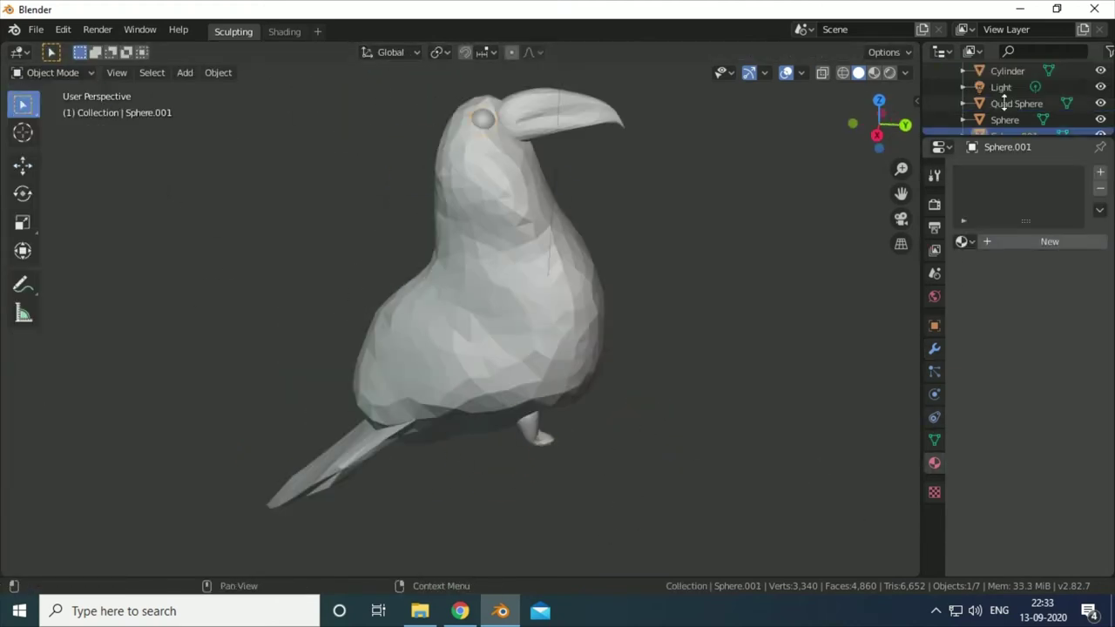
pyautogui.click(1031, 242)
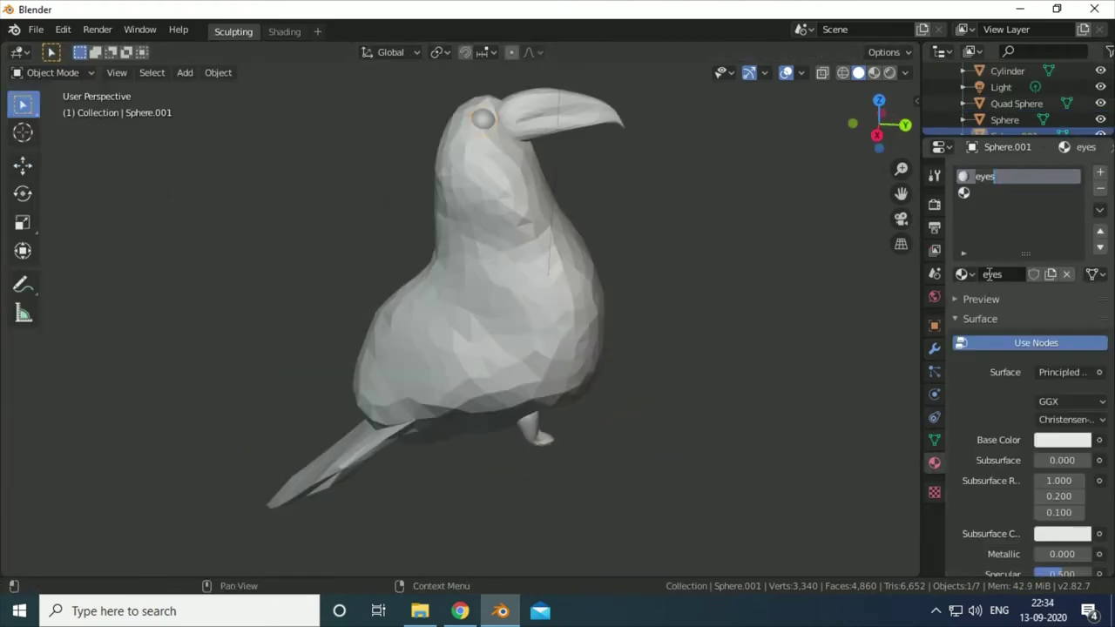
pyautogui.click(1036, 343)
pyautogui.click(1056, 372)
pyautogui.click(1087, 260)
# Preview materials, then circle-select the beak's faces in Edit Mode, leaving the central band out
pyautogui.press('z')
pyautogui.click(766, 290)
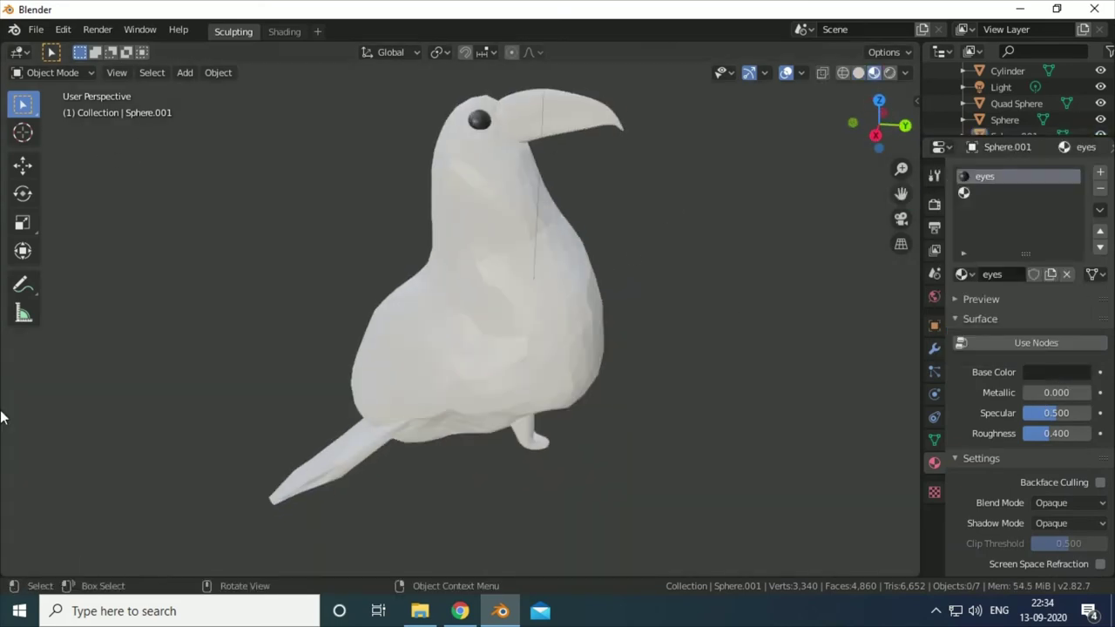
pyautogui.moveTo(619, 314)
pyautogui.mouseDown(button='middle')
pyautogui.moveTo(596, 268)
pyautogui.moveTo(393, 125)
pyautogui.mouseUp(button='middle')
pyautogui.click(540, 261)
pyautogui.press('Tab')
pyautogui.hotkey('alt', 'a')
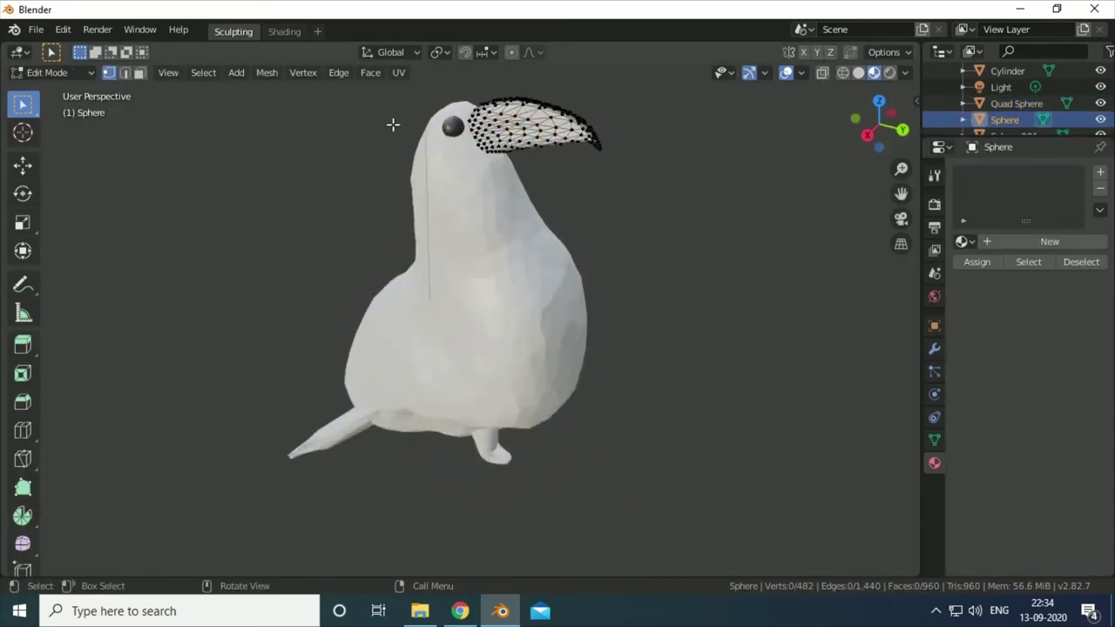
pyautogui.press('c')
pyautogui.click(471, 114)
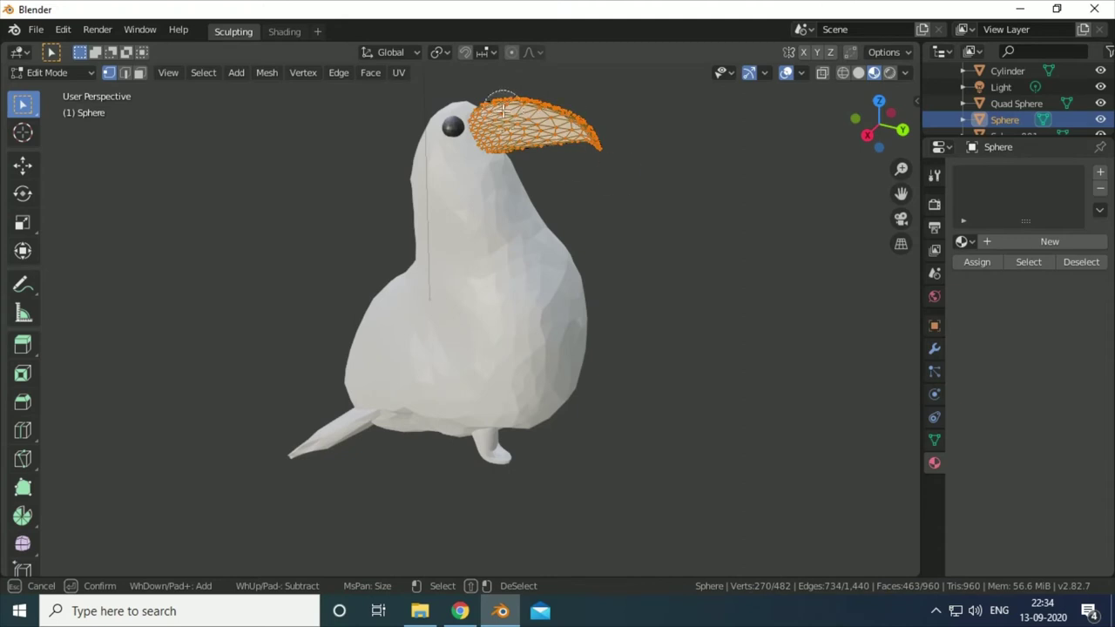
pyautogui.rightClick(622, 186)
pyautogui.click(510, 105)
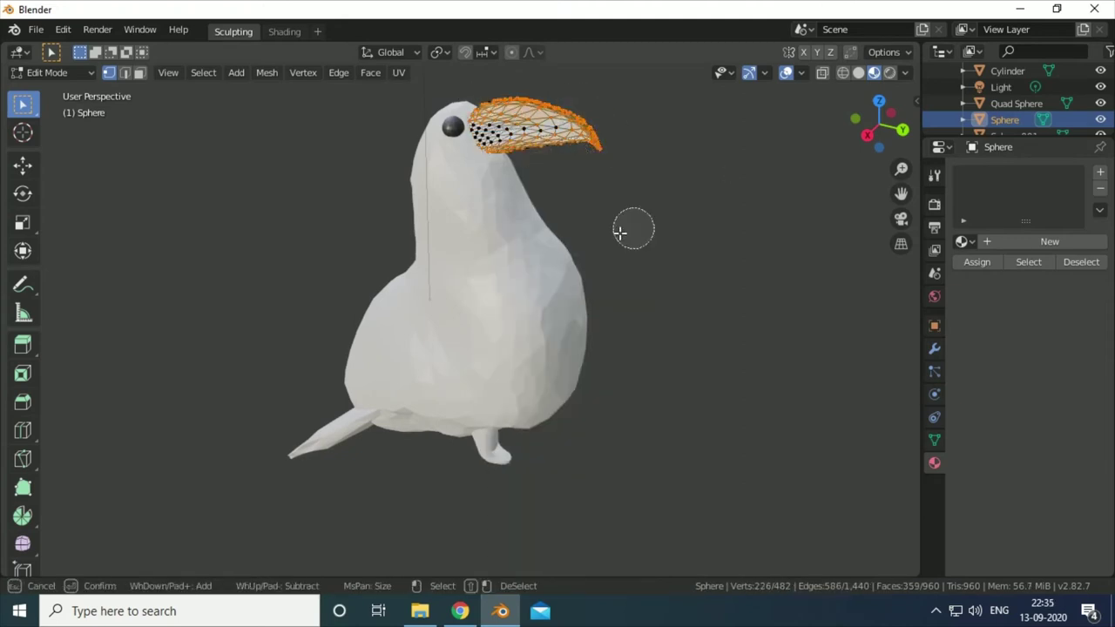
# Create the orange 'beakorange' material and assign it to the selected beak faces
pyautogui.click(1052, 241)
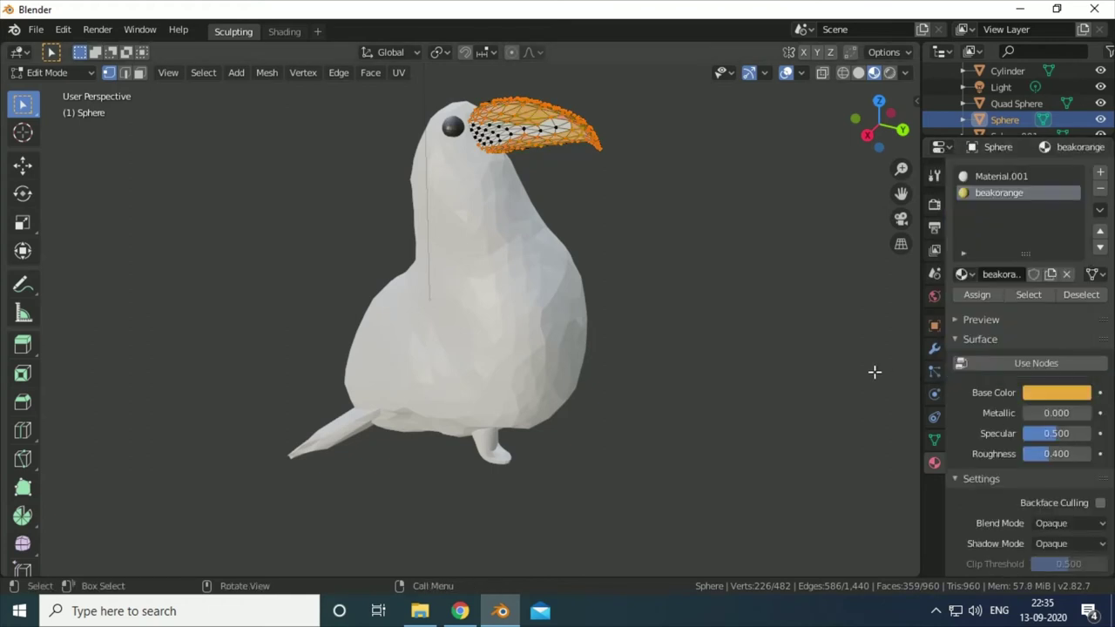
pyautogui.hotkey('alt', 'a')
pyautogui.moveTo(876, 368)
pyautogui.mouseDown(button='middle')
pyautogui.moveTo(215, 200)
pyautogui.moveTo(281, 183)
pyautogui.moveTo(384, 113)
pyautogui.mouseUp(button='middle')
pyautogui.press('c')
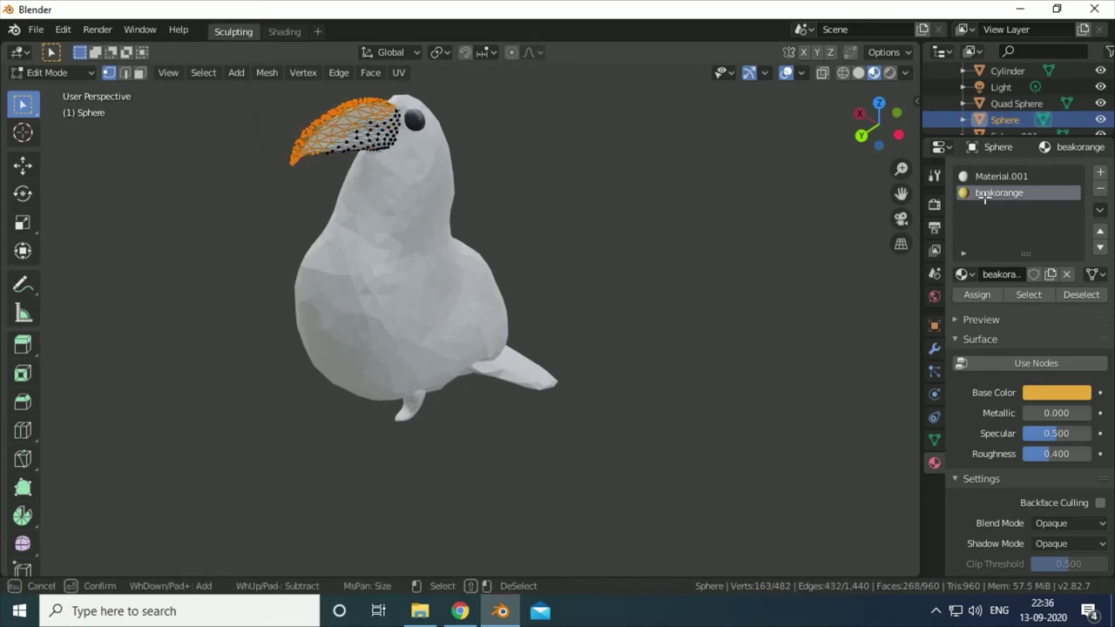
pyautogui.press('Escape')
pyautogui.hotkey('alt', 'a')
pyautogui.moveTo(384, 299); pyautogui.dragTo(784, 286, button='middle')
pyautogui.click(1057, 392)
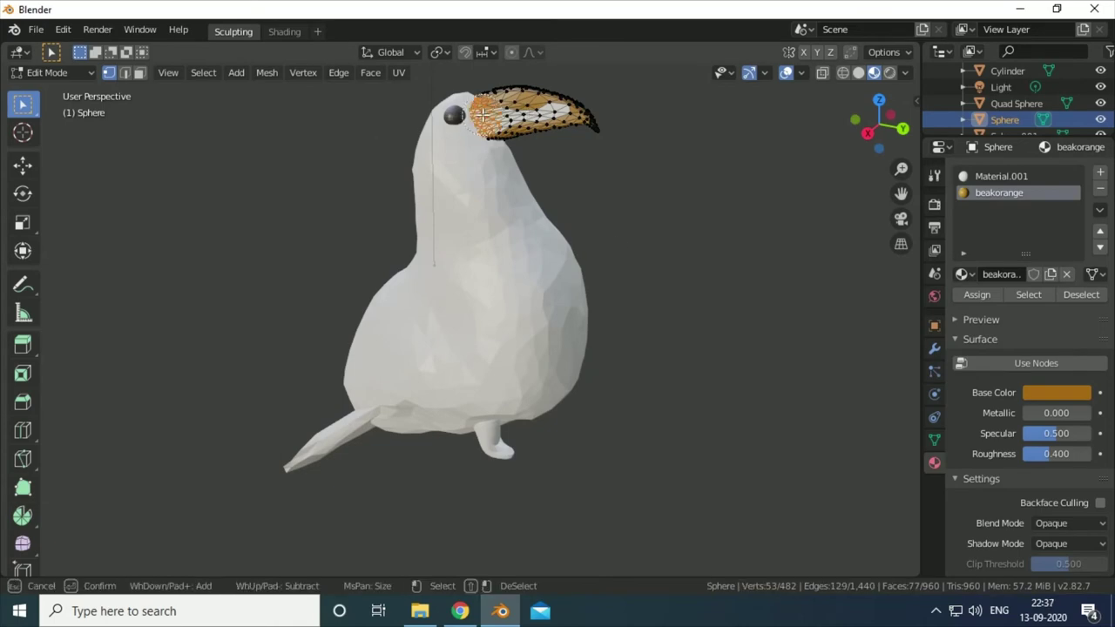
# Refine the beak face selection with circle select, viewing the beak close up
pyautogui.press('Escape')
pyautogui.moveTo(587, 166); pyautogui.dragTo(608, 197, button='middle')
pyautogui.press('Escape')
pyautogui.moveTo(632, 100); pyautogui.dragTo(708, 239, button='middle')
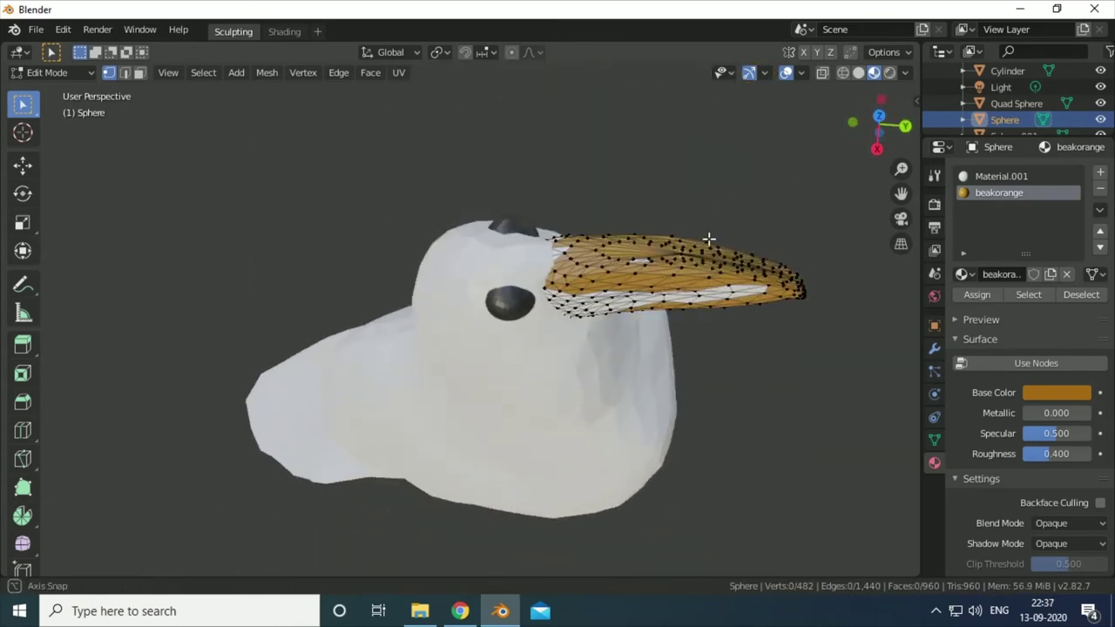
pyautogui.press('Escape')
pyautogui.moveTo(791, 261); pyautogui.dragTo(704, 271, button='middle')
pyautogui.scroll(5, 523, 262)
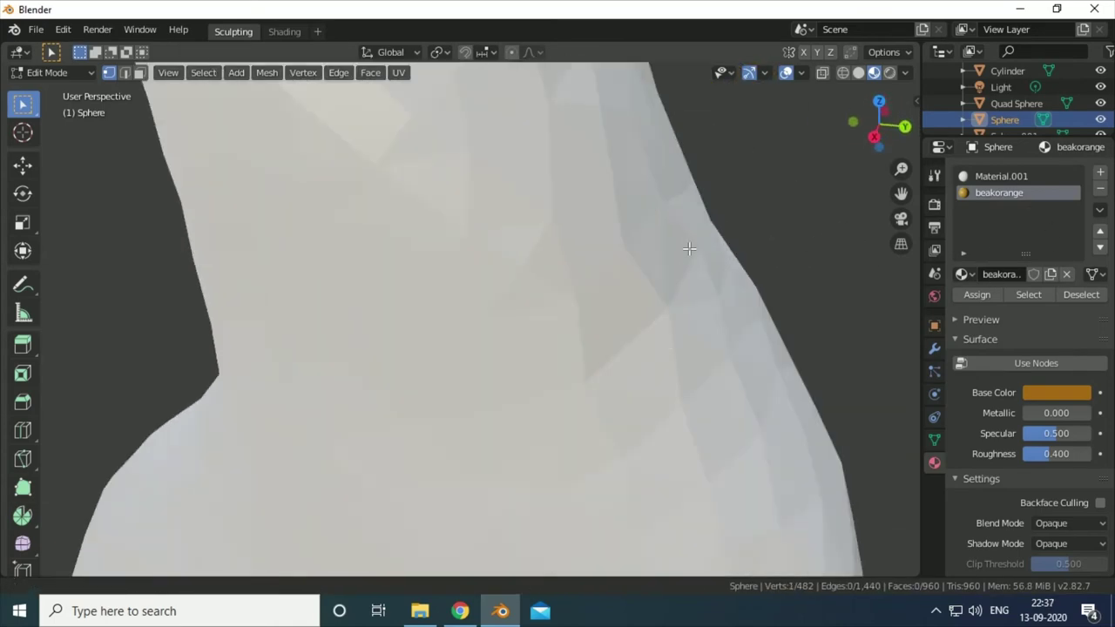
pyautogui.press('x')
pyautogui.press('Escape')
pyautogui.press('c')
pyautogui.click(148, 221)
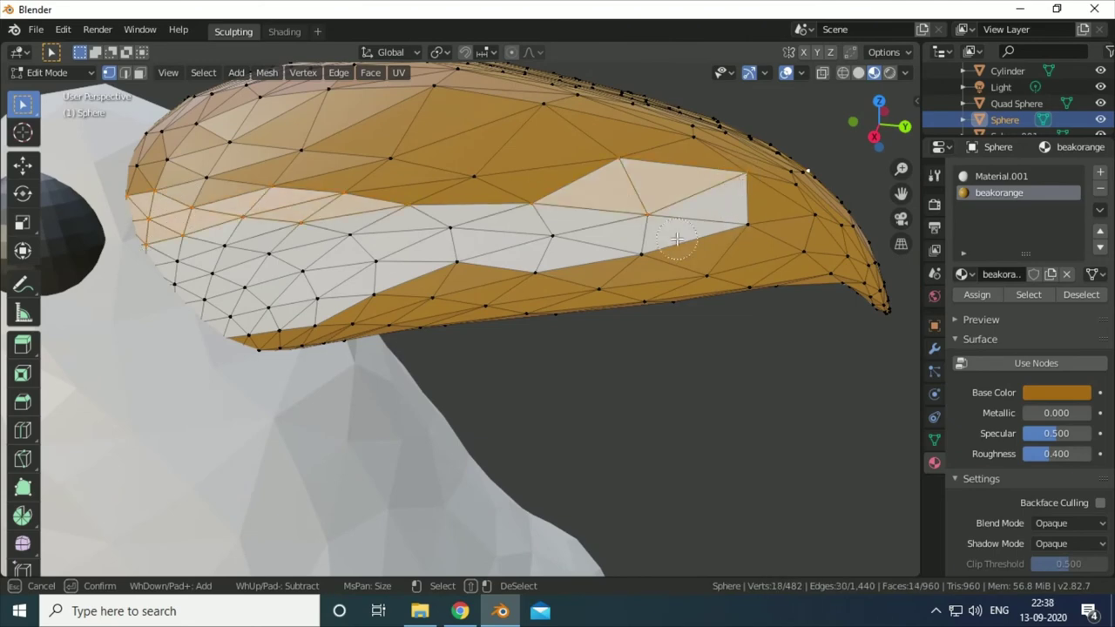
# Add a new 'beakred' material slot with a brownish-red colour
pyautogui.click(1100, 172)
pyautogui.click(1002, 274)
pyautogui.doubleClick(1002, 274)
pyautogui.write('beakred')
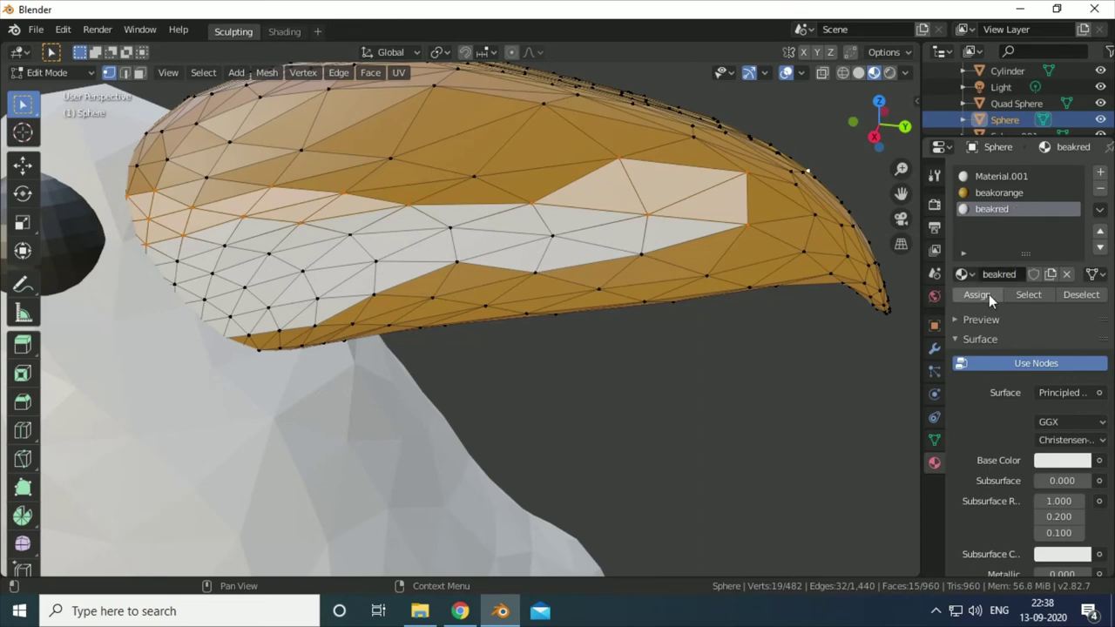
pyautogui.click(989, 294)
pyautogui.scroll(-3, 1009, 278)
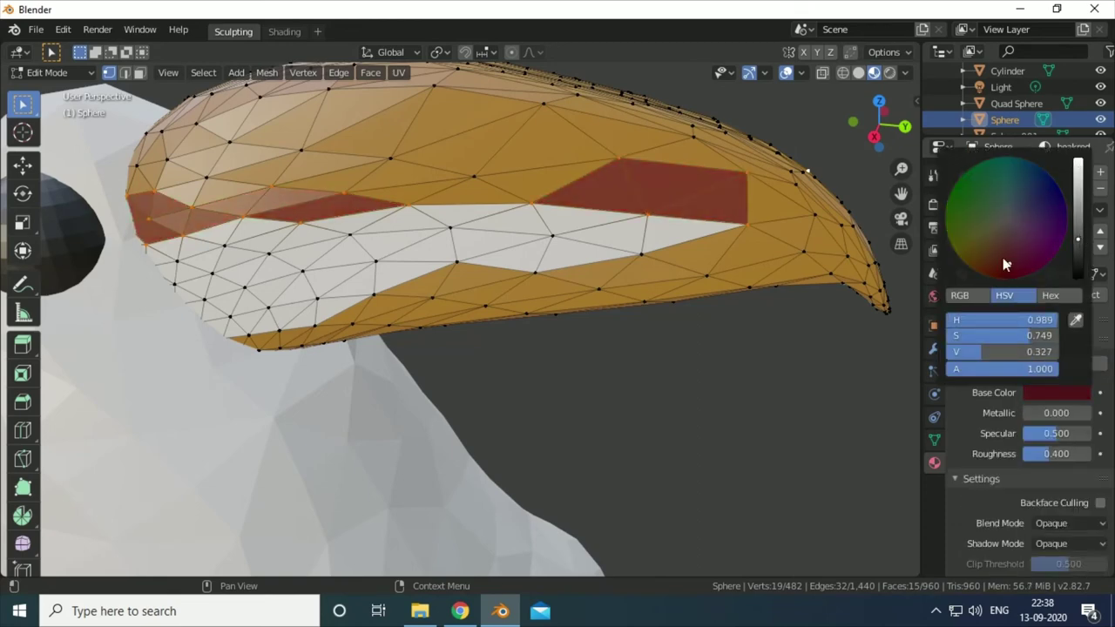
pyautogui.moveTo(1005, 265); pyautogui.dragTo(993, 249)
pyautogui.scroll(-5, 655, 372)
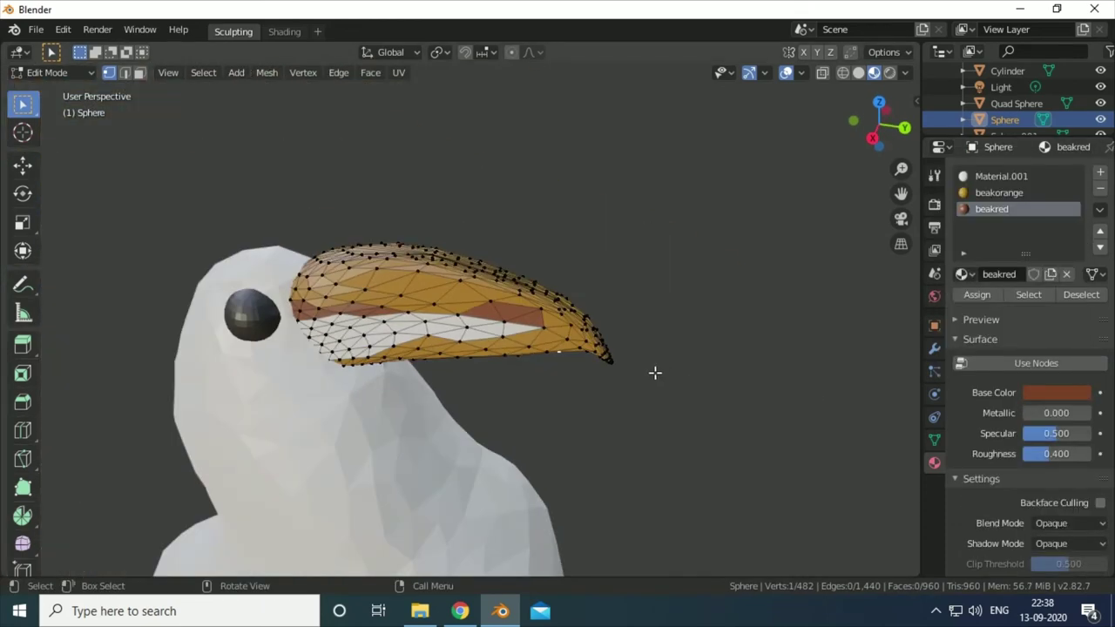
pyautogui.scroll(-3, 655, 373)
# Circle-select the beak's stripe faces and assign them the red material
pyautogui.moveTo(656, 373); pyautogui.dragTo(450, 519, button='middle')
pyautogui.scroll(5, 450, 519)
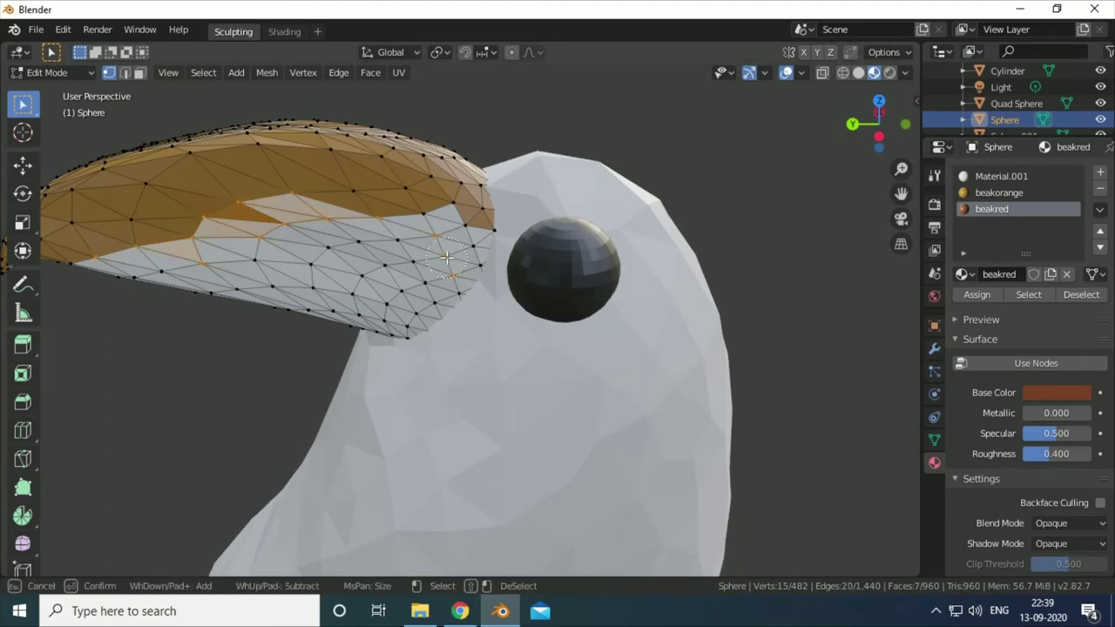
pyautogui.press('Escape')
pyautogui.hotkey('alt', 'a')
pyautogui.moveTo(869, 260); pyautogui.dragTo(737, 273, button='middle')
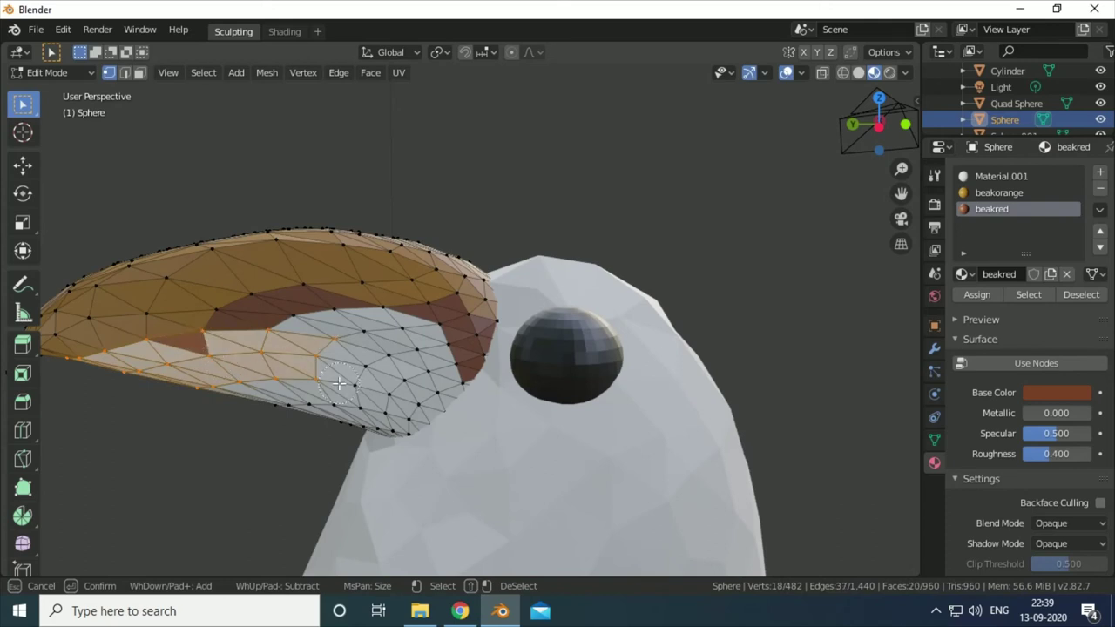
pyautogui.press('Escape')
pyautogui.hotkey('alt', 'a')
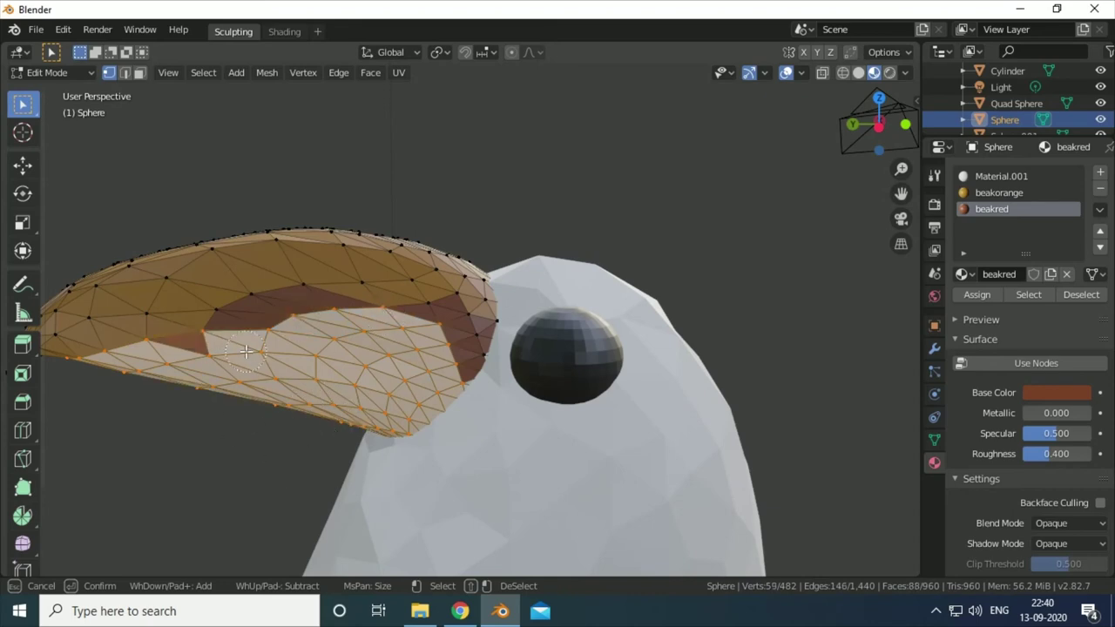
# Create a yellow 'beakyellow' material and assign it to the lower beak band
pyautogui.click(1100, 174)
pyautogui.click(1002, 271)
pyautogui.doubleClick(993, 274)
pyautogui.write('beak')
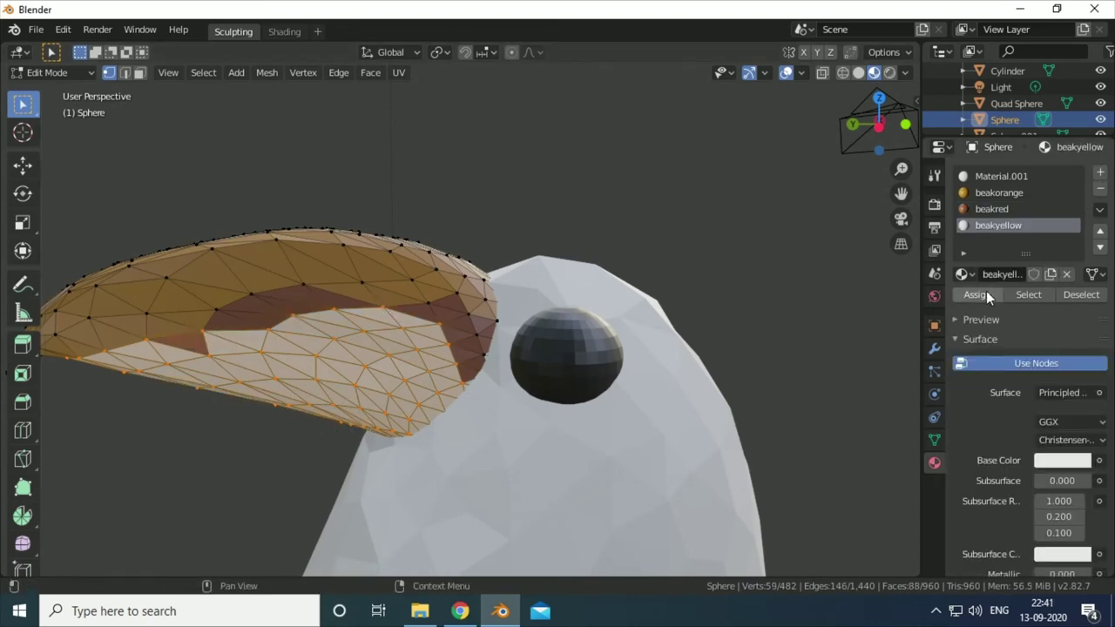
pyautogui.click(1062, 461)
pyautogui.moveTo(764, 319); pyautogui.dragTo(453, 424, button='middle')
pyautogui.scroll(3, 453, 424)
pyautogui.press('c')
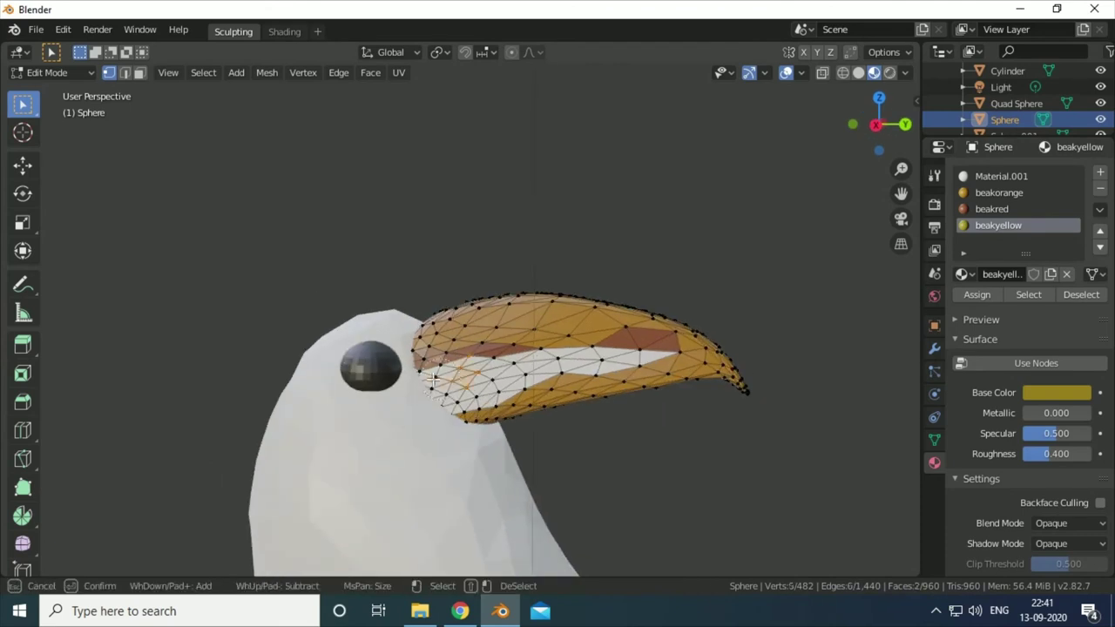
pyautogui.click(984, 296)
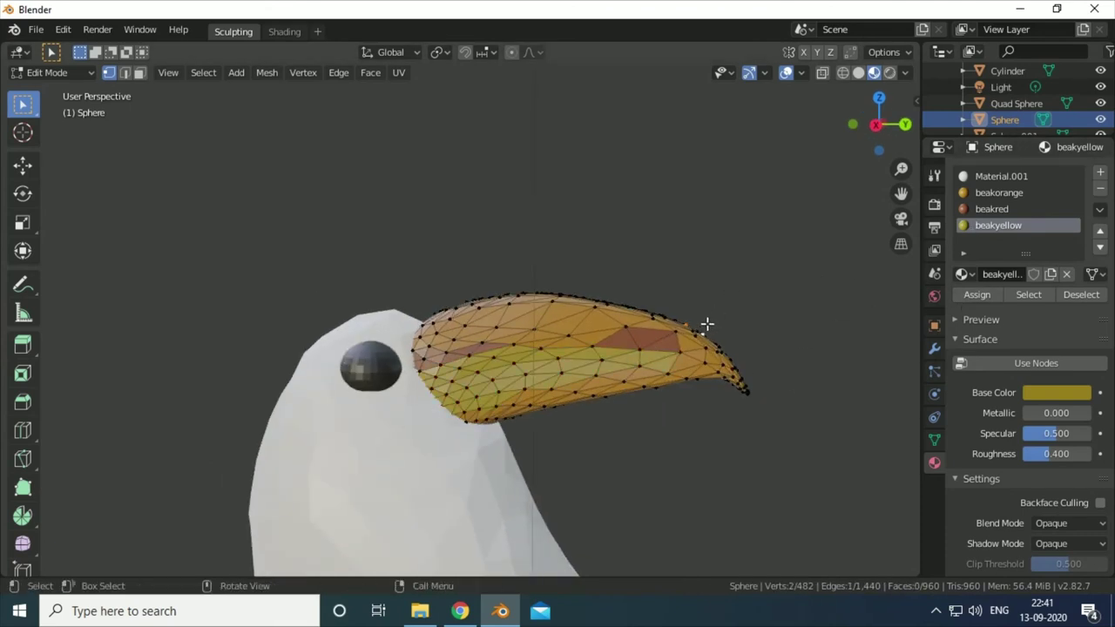
pyautogui.scroll(-3, 610, 384)
pyautogui.scroll(-2, 682, 369)
# Give the selected beak tip the black Material.001
pyautogui.press('Escape')
pyautogui.press('Tab')
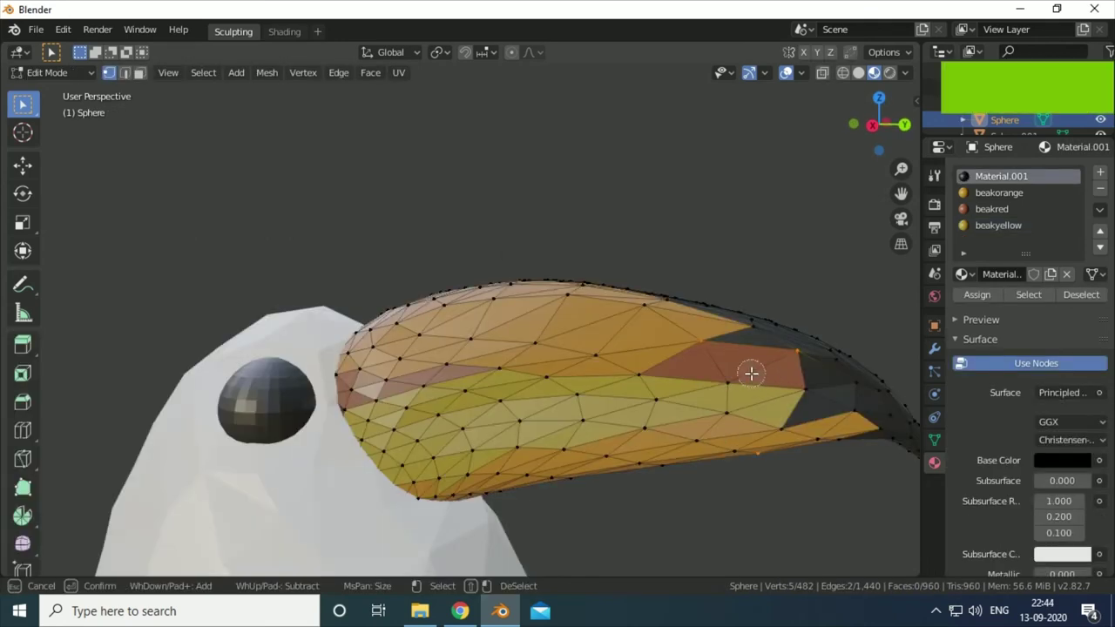
pyautogui.click(747, 368)
pyautogui.press('Escape')
pyautogui.click(977, 295)
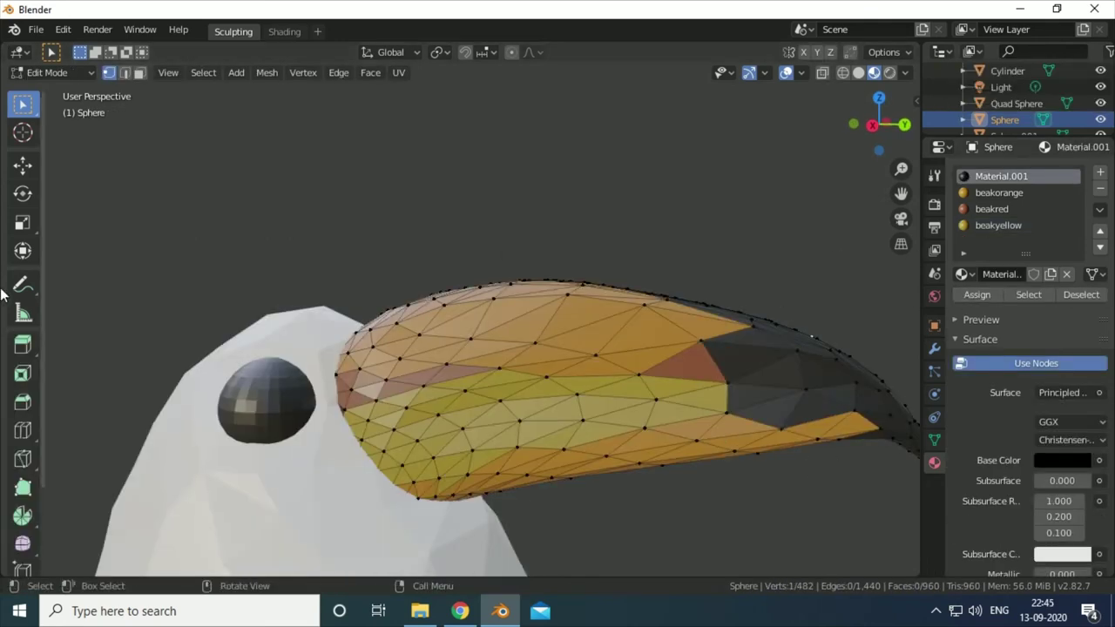
pyautogui.press('Tab')
pyautogui.scroll(-4, 523, 366)
pyautogui.moveTo(238, 281)
pyautogui.mouseDown(button='middle')
pyautogui.moveTo(322, 401)
pyautogui.moveTo(667, 317)
pyautogui.moveTo(448, 498)
pyautogui.moveTo(405, 422)
pyautogui.moveTo(453, 409)
pyautogui.mouseUp(button='middle')
pyautogui.scroll(-3, 322, 395)
# Darken the toucan body's base colour to near black
pyautogui.click(448, 497)
pyautogui.press('Tab')
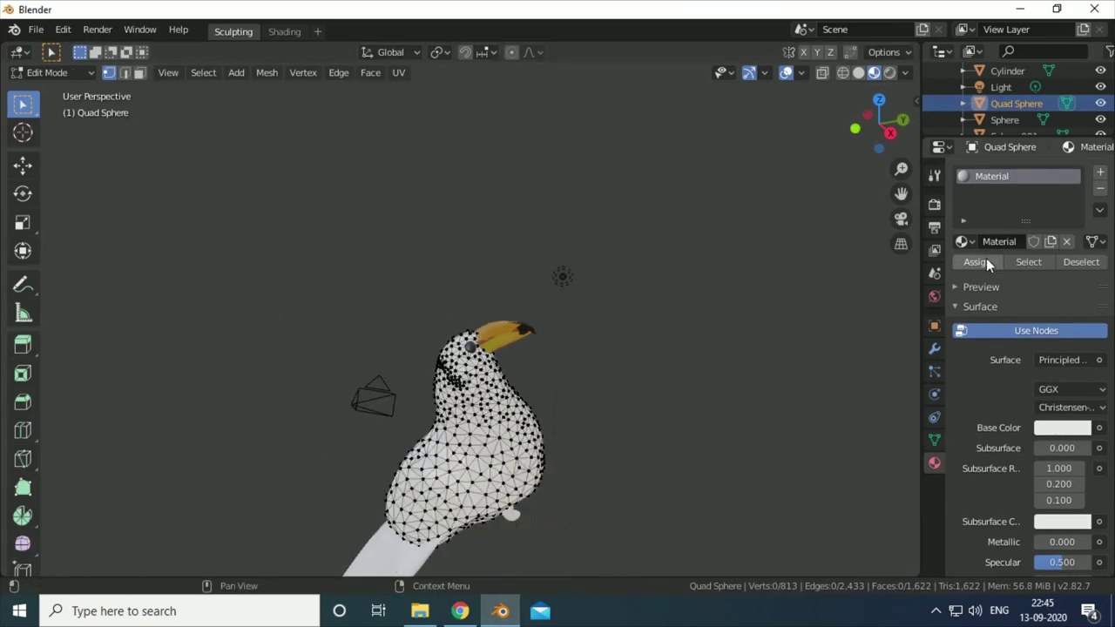
pyautogui.scroll(-2, 986, 349)
pyautogui.click(1062, 360)
pyautogui.moveTo(1078, 226); pyautogui.dragTo(1078, 206)
pyautogui.scroll(-3, 1009, 218)
pyautogui.scroll(-3, 1009, 219)
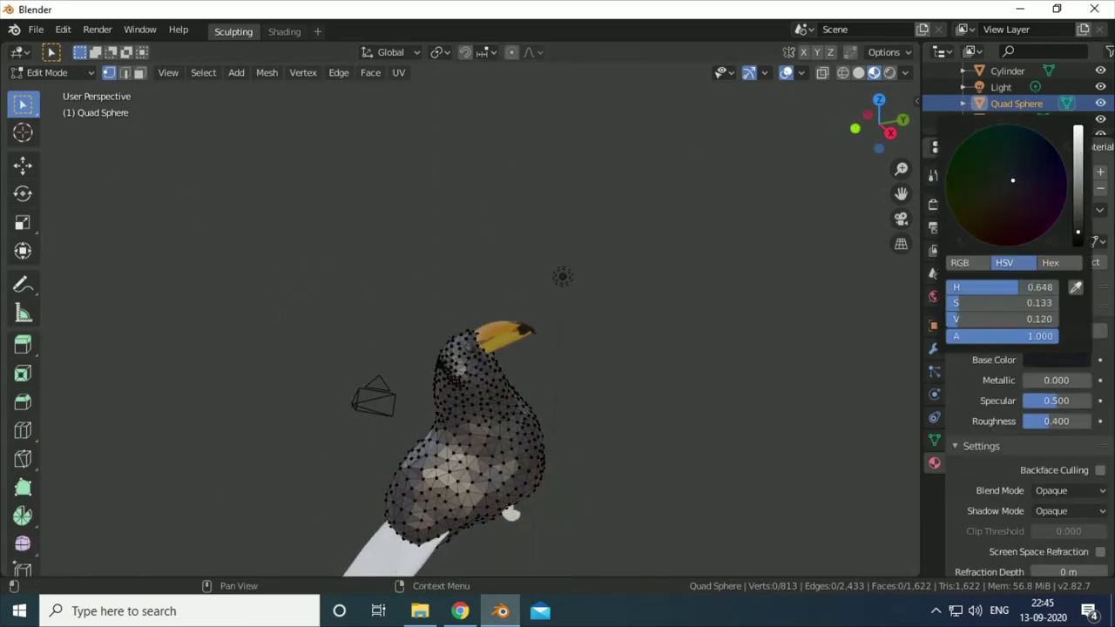
pyautogui.click(48, 72)
pyautogui.click(47, 91)
# Give the Cylinder tail a new material named 'black' with a black base colour
pyautogui.click(483, 346)
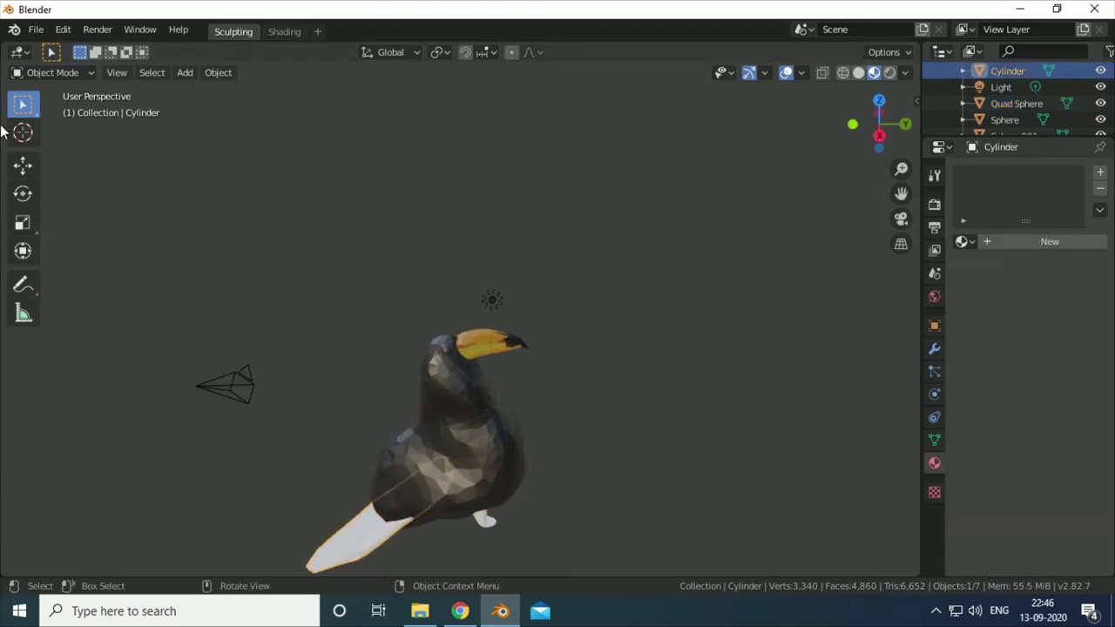
pyautogui.press('ctrl+KP_7')
pyautogui.press('`')
pyautogui.click(412, 248)
pyautogui.press('Tab')
pyautogui.click(1011, 242)
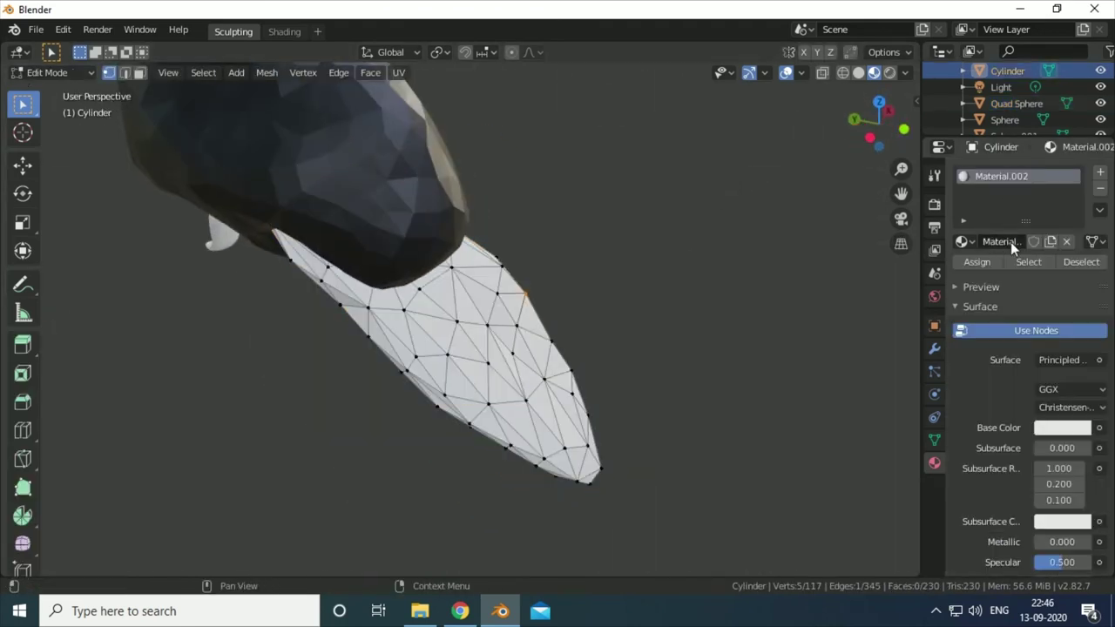
pyautogui.click(1063, 427)
pyautogui.scroll(-3, 1009, 219)
pyautogui.click(48, 72)
pyautogui.click(48, 91)
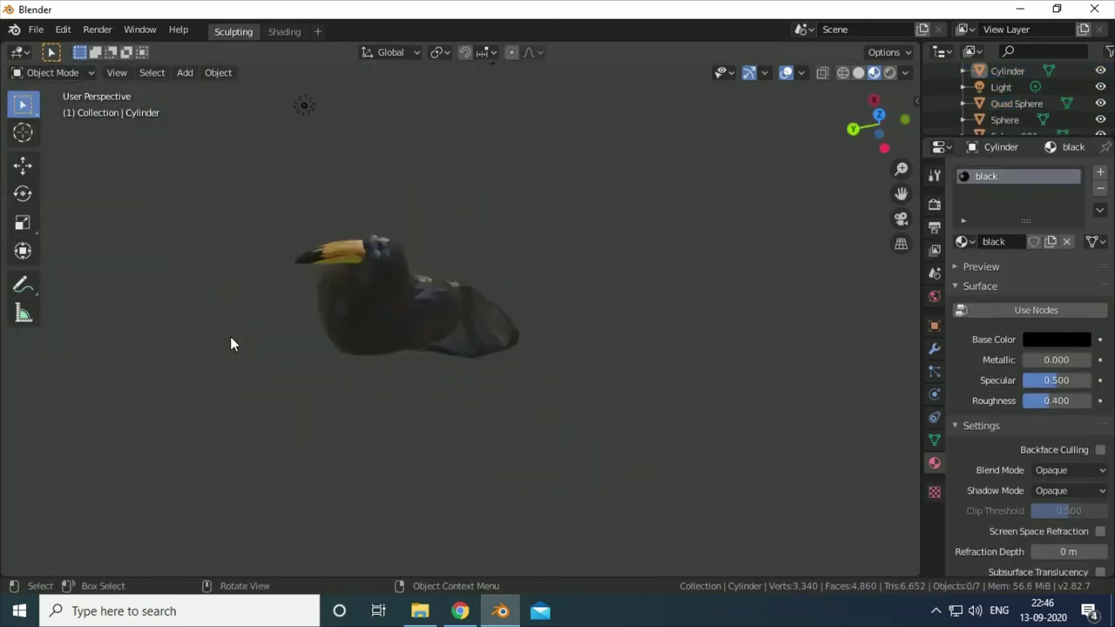
pyautogui.moveTo(230, 336)
pyautogui.mouseDown(button='middle')
pyautogui.moveTo(258, 190)
pyautogui.moveTo(356, 260)
pyautogui.mouseUp(button='middle')
pyautogui.scroll(5, 406, 258)
# Add a second Quad Sphere material slot named 'blue' and assign it to the eye faces
pyautogui.press('Tab')
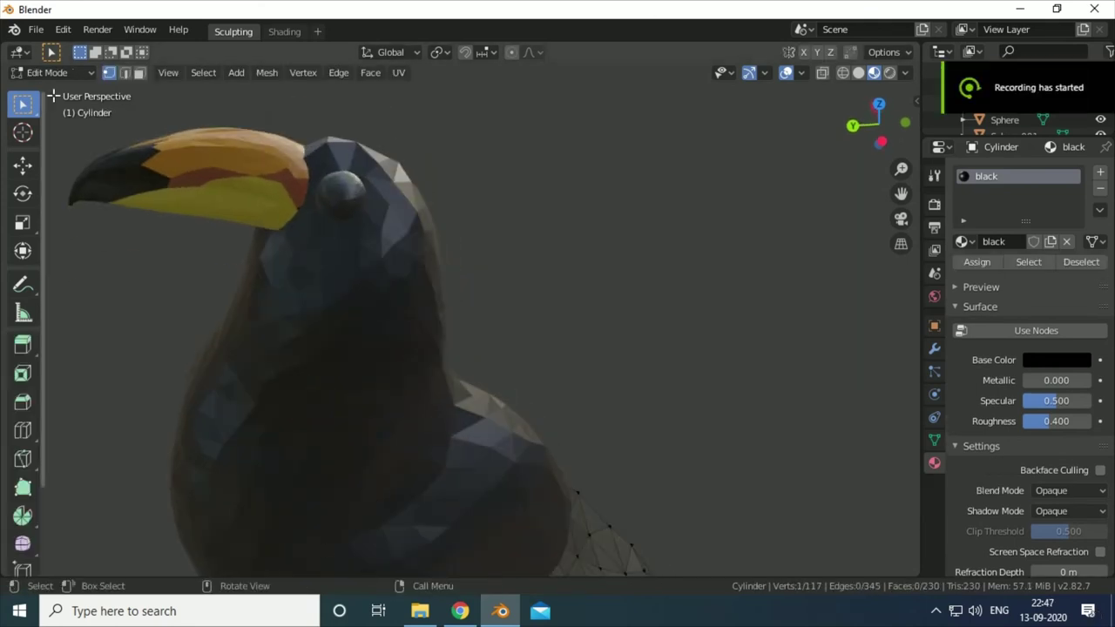
pyautogui.press('Tab')
pyautogui.click(338, 156)
pyautogui.press('Tab')
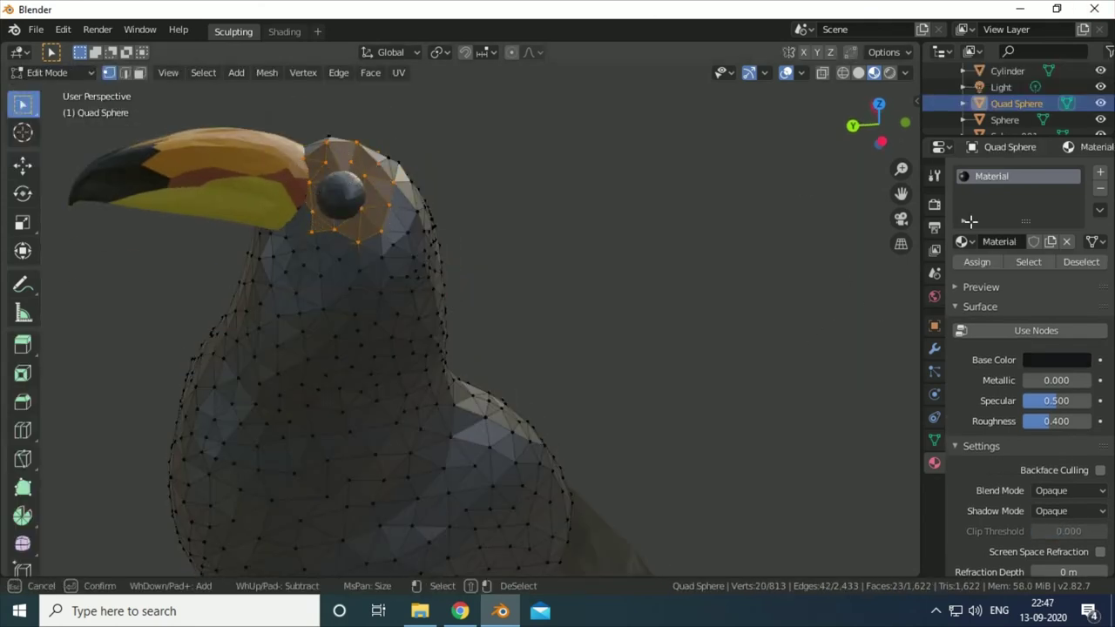
pyautogui.click(1101, 172)
pyautogui.click(1011, 274)
pyautogui.press('Return')
pyautogui.write('blue')
pyautogui.click(977, 295)
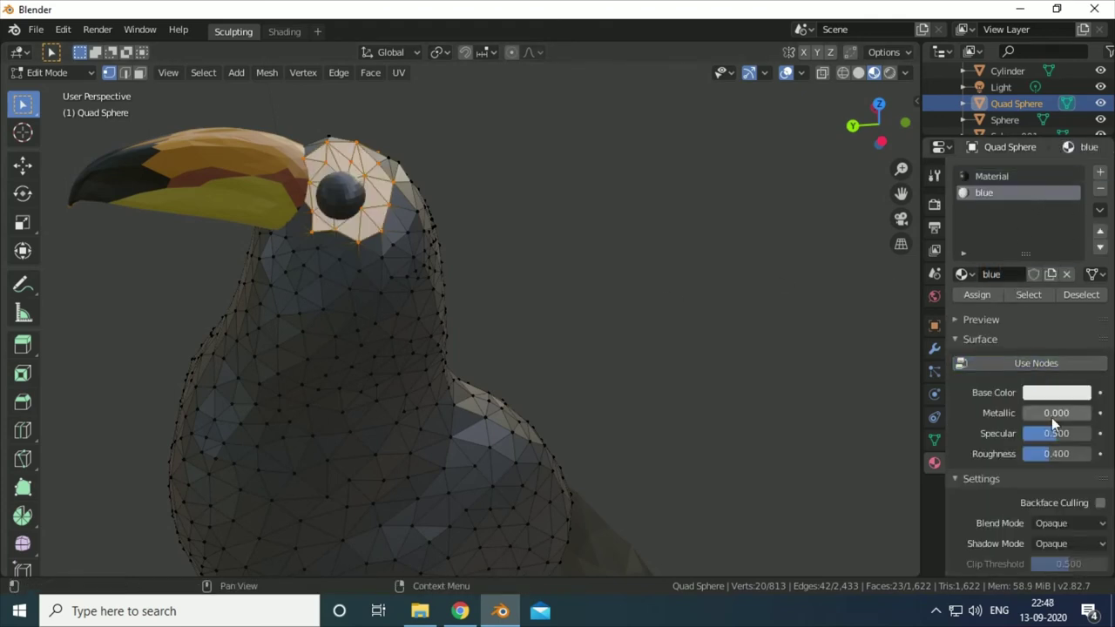
pyautogui.click(1057, 393)
# Set the blue material's base colour to a slightly darkened teal-blue
pyautogui.click(1008, 187)
pyautogui.hotkey('alt', 'a')
pyautogui.moveTo(487, 379); pyautogui.dragTo(514, 410, button='middle')
pyautogui.click(1057, 393)
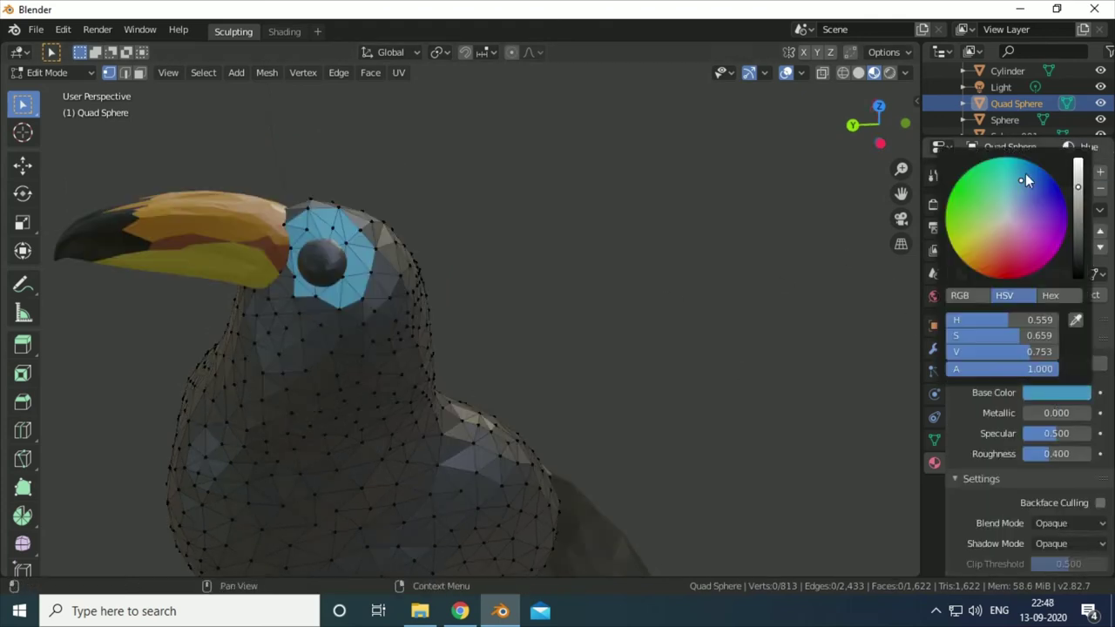
pyautogui.moveTo(1037, 351); pyautogui.dragTo(1002, 351)
pyautogui.press('Tab')
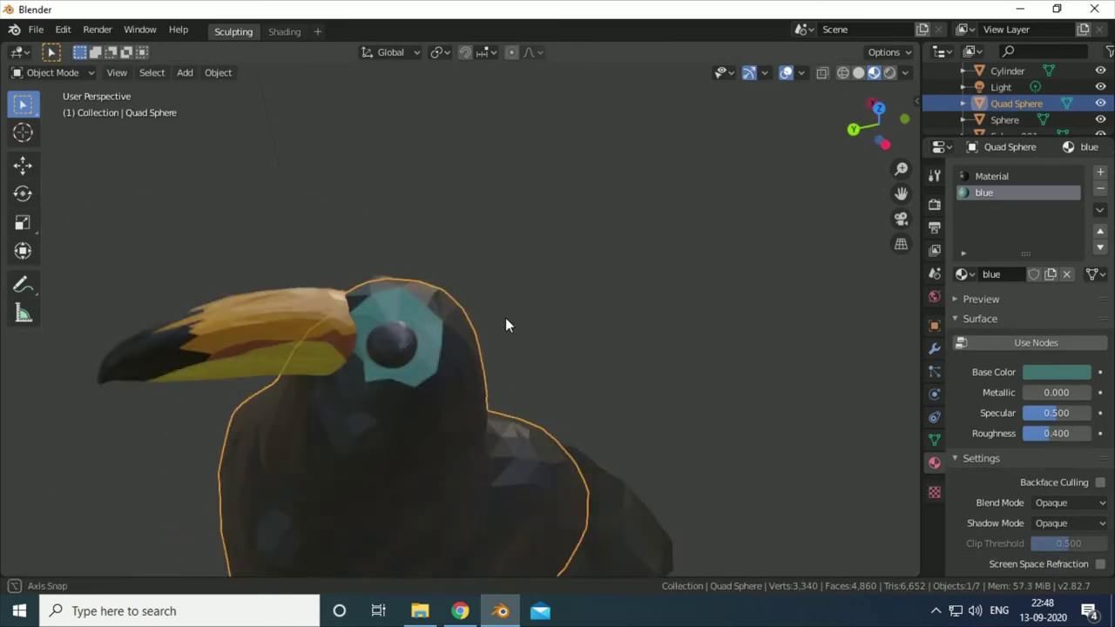
pyautogui.press('Tab')
# Circle-select vertices on the right side of the toucan's neck
pyautogui.moveTo(505, 324); pyautogui.dragTo(510, 197, button='middle')
pyautogui.press('c')
pyautogui.rightClick(739, 225)
pyautogui.moveTo(511, 197)
pyautogui.mouseDown()
pyautogui.moveTo(539, 292)
pyautogui.moveTo(465, 169)
pyautogui.mouseUp()
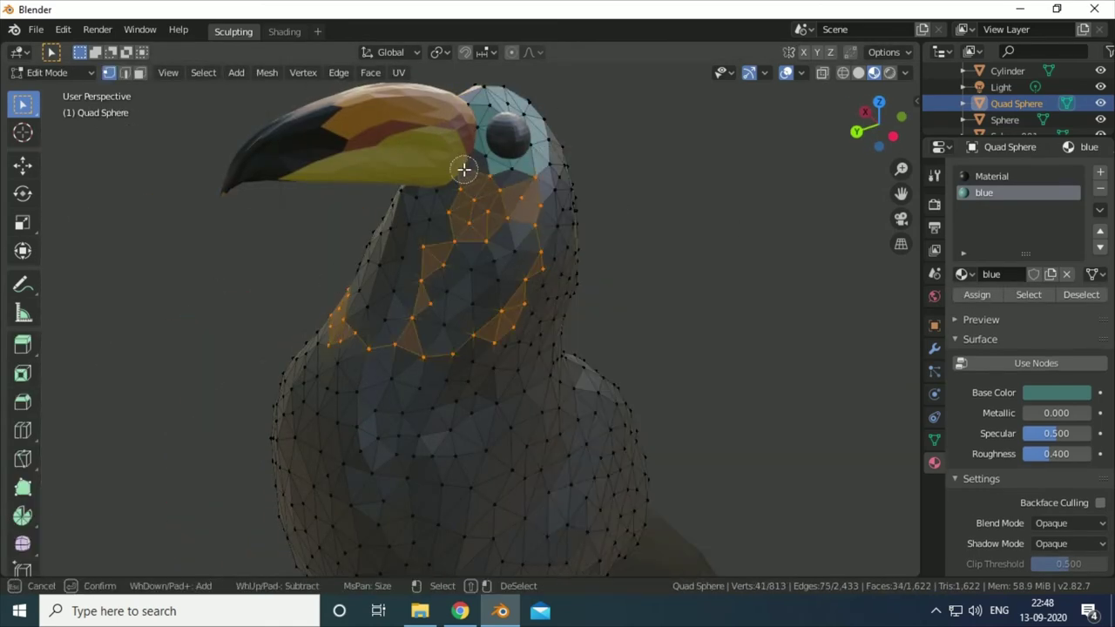
# Extend the neck vertex selection, leaving out two vertices beside the beak
pyautogui.moveTo(495, 245)
pyautogui.mouseDown()
pyautogui.moveTo(398, 278)
pyautogui.moveTo(413, 236)
pyautogui.mouseUp()
pyautogui.rightClick(413, 236)
pyautogui.moveTo(413, 236); pyautogui.dragTo(485, 258, button='middle')
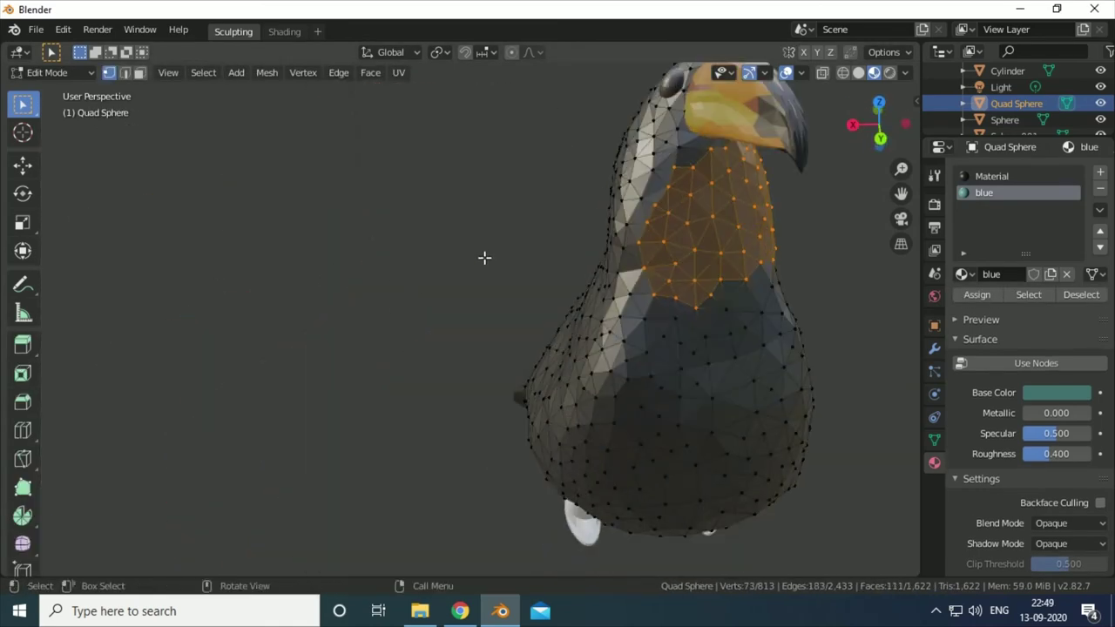
pyautogui.middleClick(667, 128)
pyautogui.rightClick(668, 128)
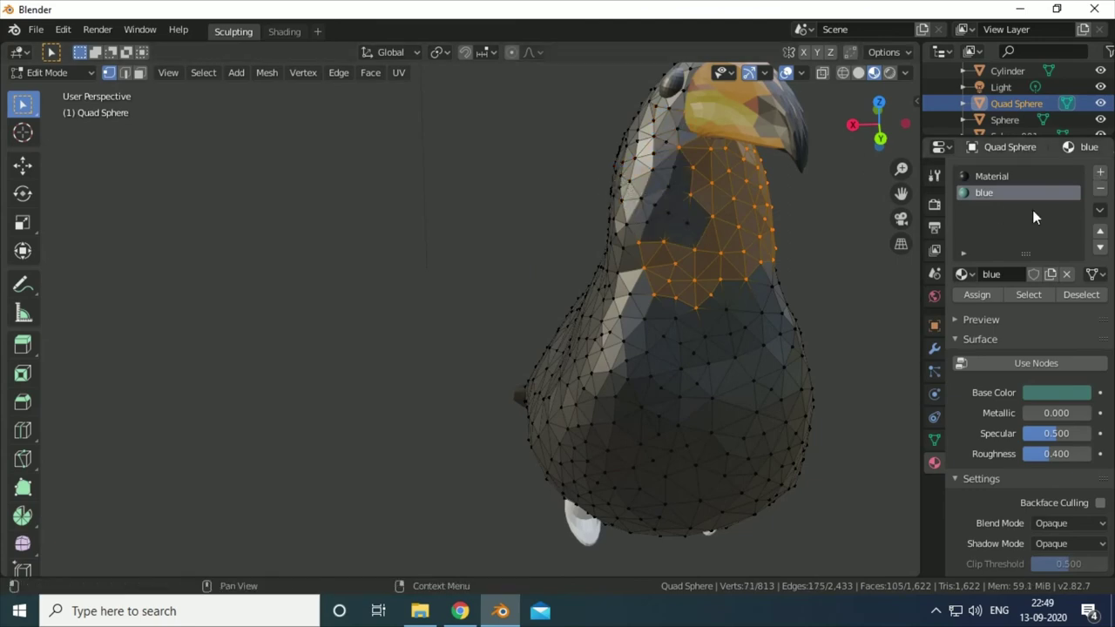
# Add a new white material slot named 'whitebody' and assign it to the neck
pyautogui.click(1101, 171)
pyautogui.click(1002, 273)
pyautogui.write('hitebody')
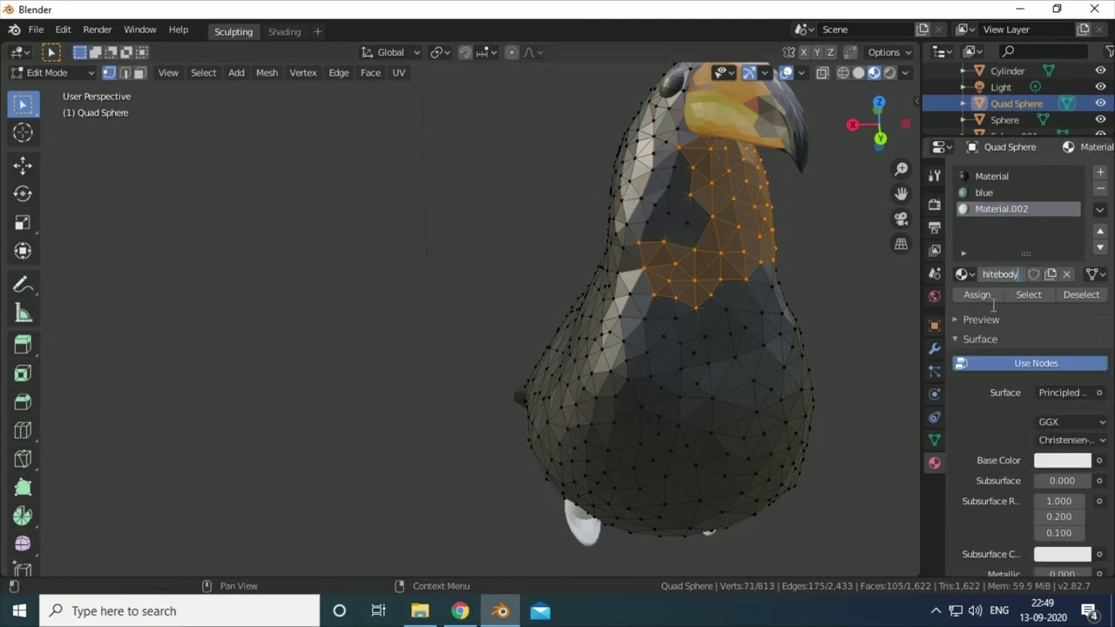
pyautogui.press('Return')
pyautogui.click(977, 295)
pyautogui.hotkey('alt', 'a')
pyautogui.moveTo(714, 319)
pyautogui.mouseDown(button='middle')
pyautogui.moveTo(473, 306)
pyautogui.moveTo(506, 39)
pyautogui.mouseUp(button='middle')
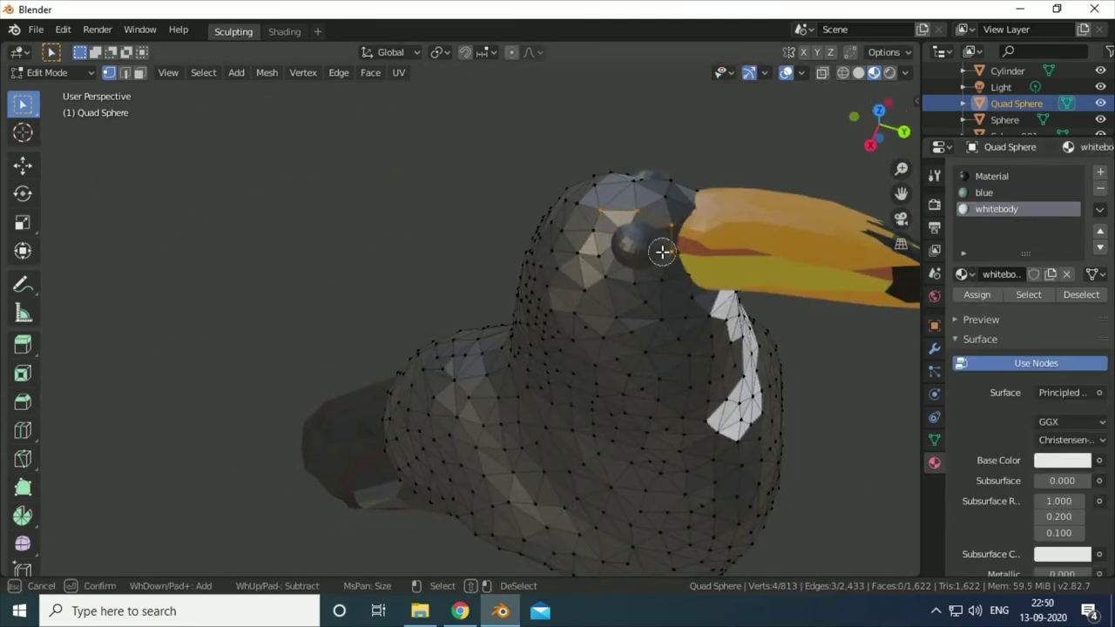
# Move the stray throat faces from the blue slot to whitebody
pyautogui.rightClick(801, 301)
pyautogui.click(984, 193)
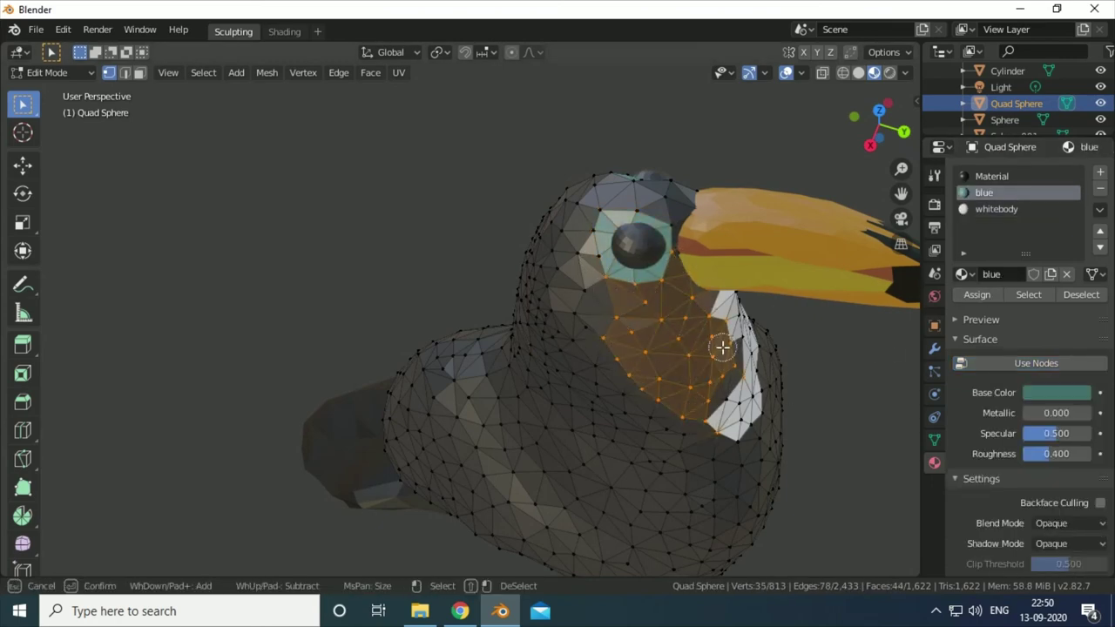
pyautogui.moveTo(722, 348); pyautogui.dragTo(599, 400, button='middle')
pyautogui.click(997, 209)
pyautogui.click(977, 295)
pyautogui.hotkey('alt', 'a')
pyautogui.moveTo(837, 410); pyautogui.dragTo(722, 417, button='middle')
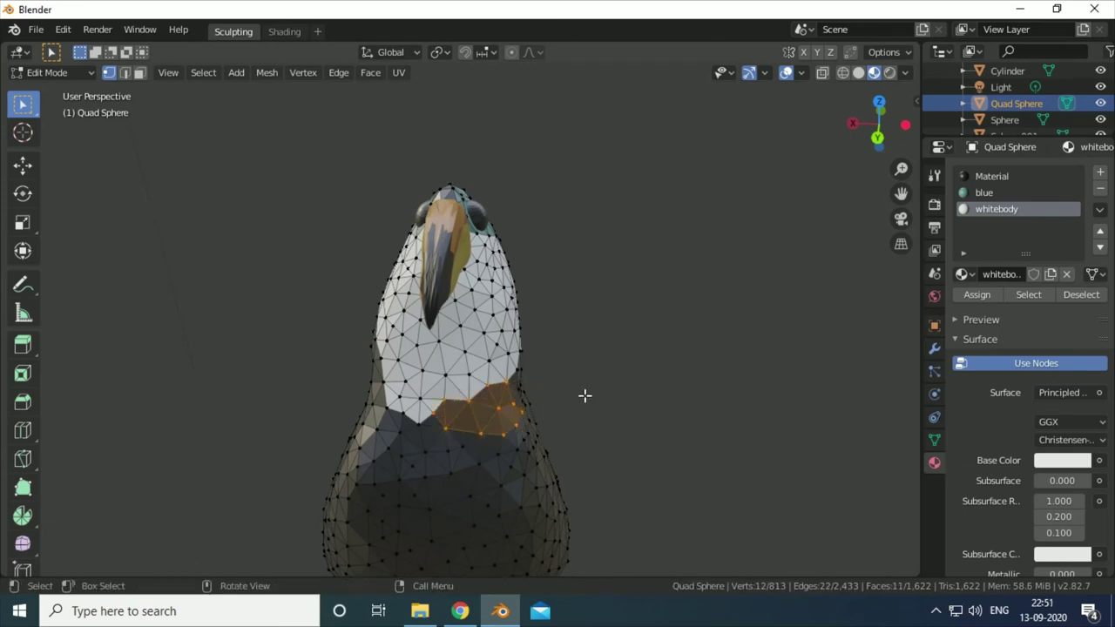
# Circle-select vertices along the lower edge of the white chest patch
pyautogui.press('c')
pyautogui.click(403, 389)
pyautogui.moveTo(585, 396)
pyautogui.mouseDown(button='middle')
pyautogui.moveTo(403, 389)
pyautogui.moveTo(488, 366)
pyautogui.mouseUp(button='middle')
pyautogui.press('Escape')
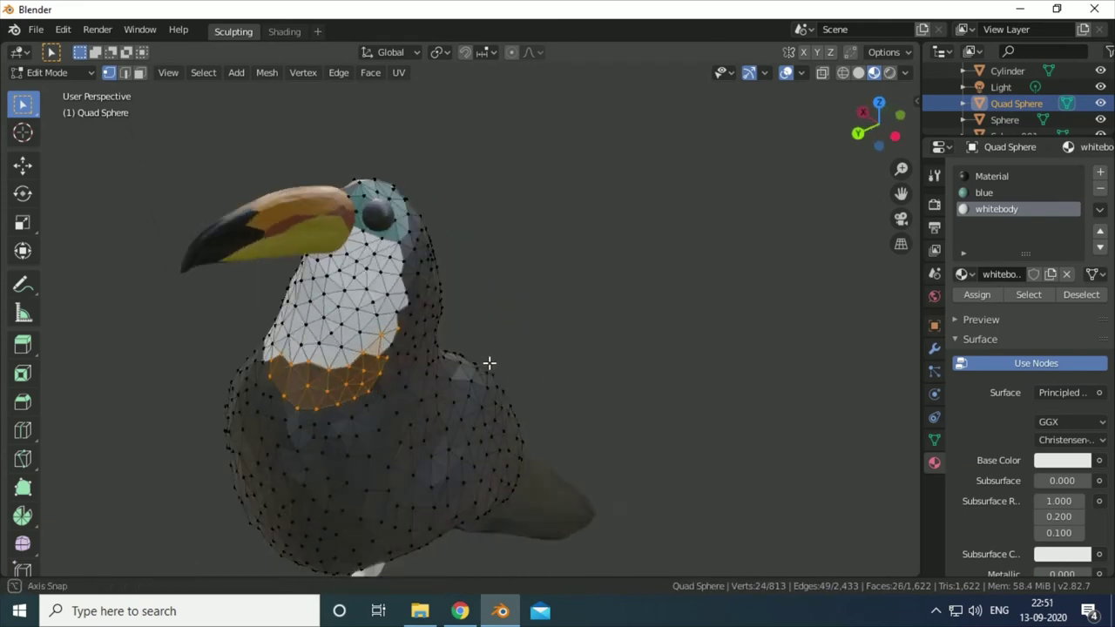
pyautogui.scroll(3, 308, 359)
pyautogui.hotkey('alt', 'a')
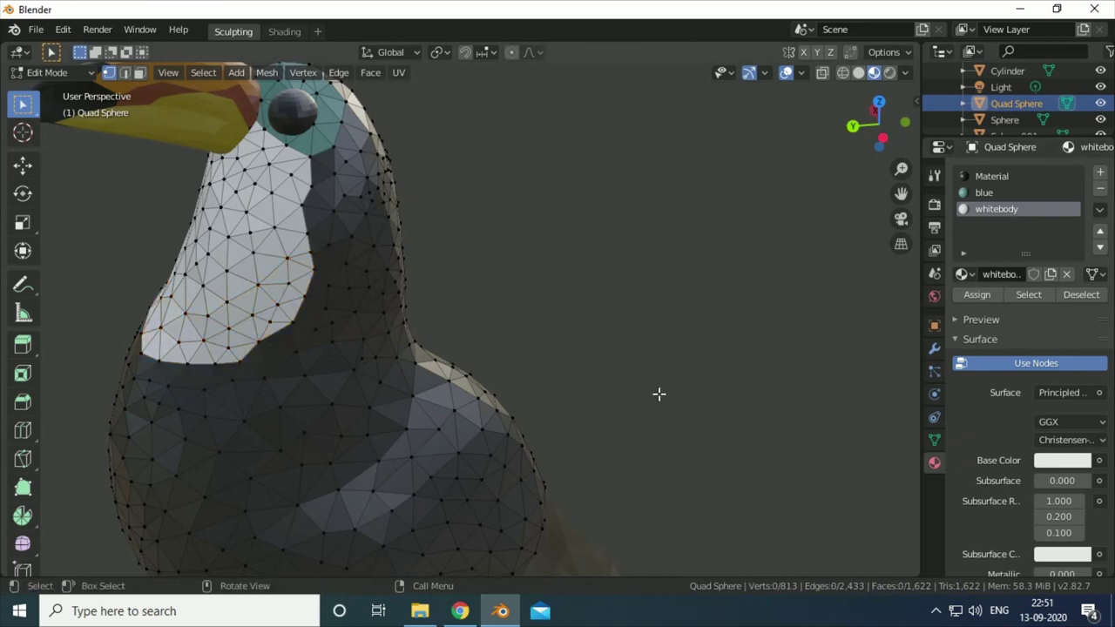
pyautogui.moveTo(659, 392); pyautogui.dragTo(549, 454, button='middle')
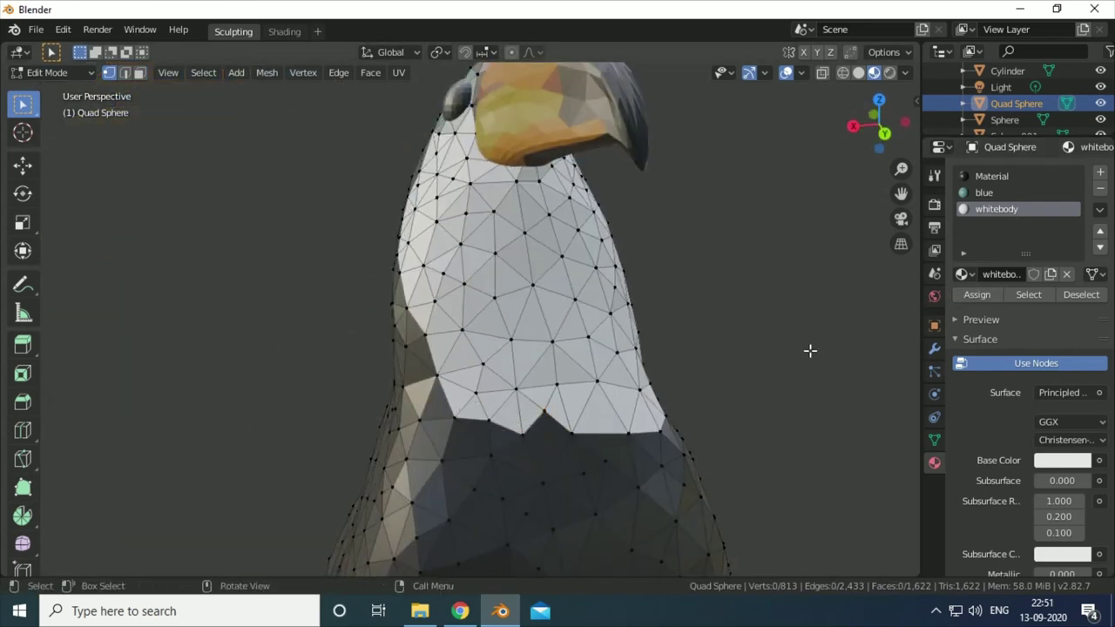
pyautogui.scroll(-5, 784, 386)
pyautogui.moveTo(784, 386)
pyautogui.mouseDown(button='middle')
pyautogui.moveTo(540, 459)
pyautogui.moveTo(576, 294)
pyautogui.mouseUp(button='middle')
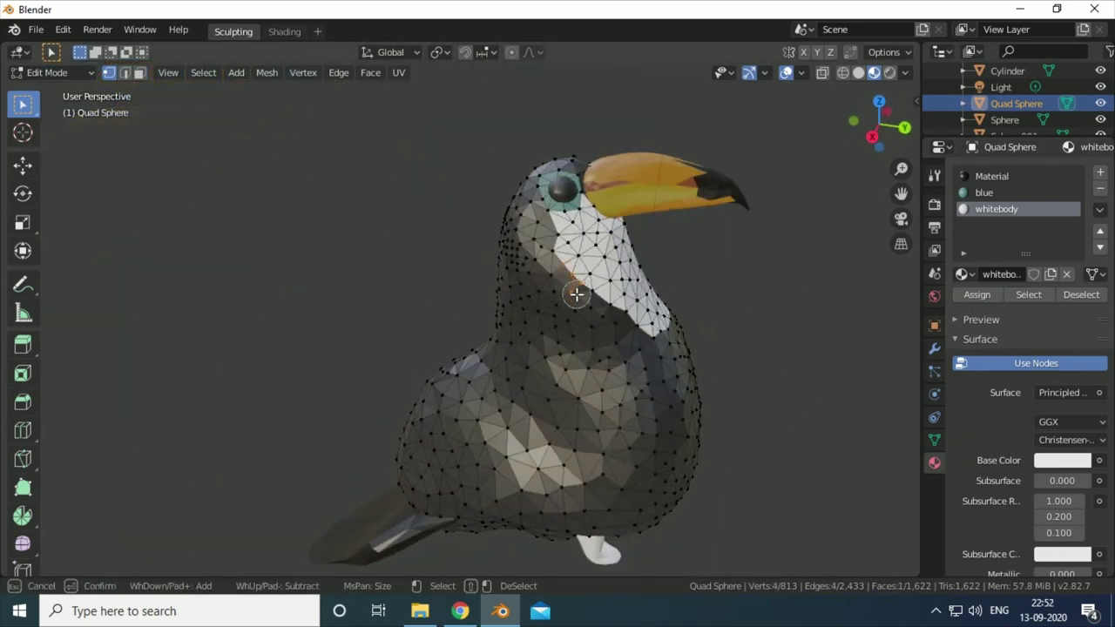
# Trim the neck selection at the patch edge and leave Edit Mode on the body
pyautogui.rightClick(368, 316)
pyautogui.click(368, 316)
pyautogui.press('c')
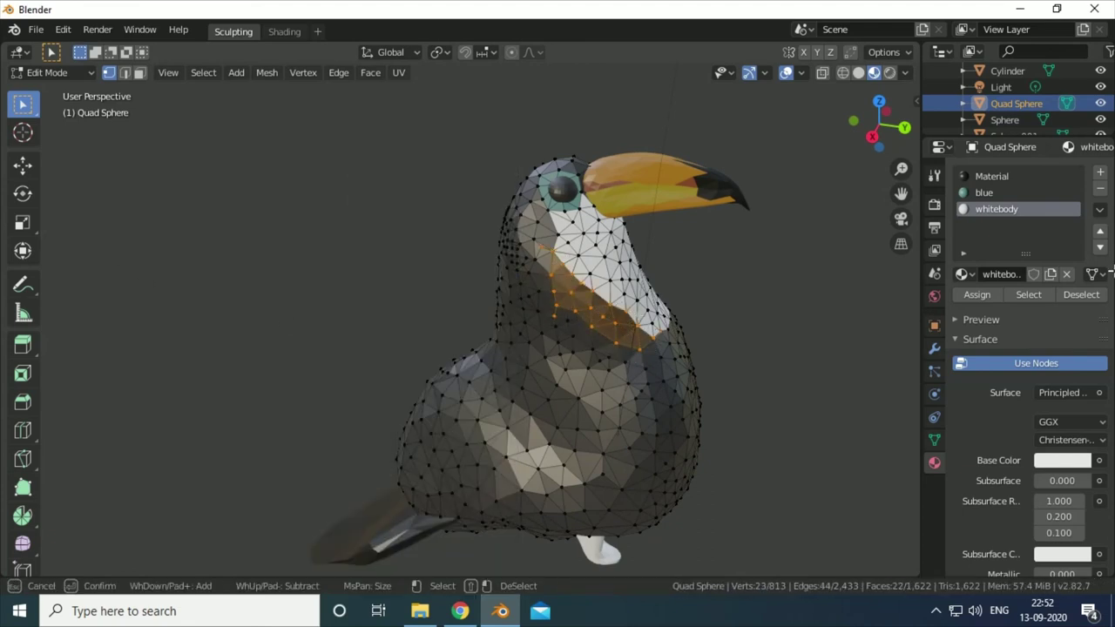
pyautogui.press('Escape')
pyautogui.click(694, 384)
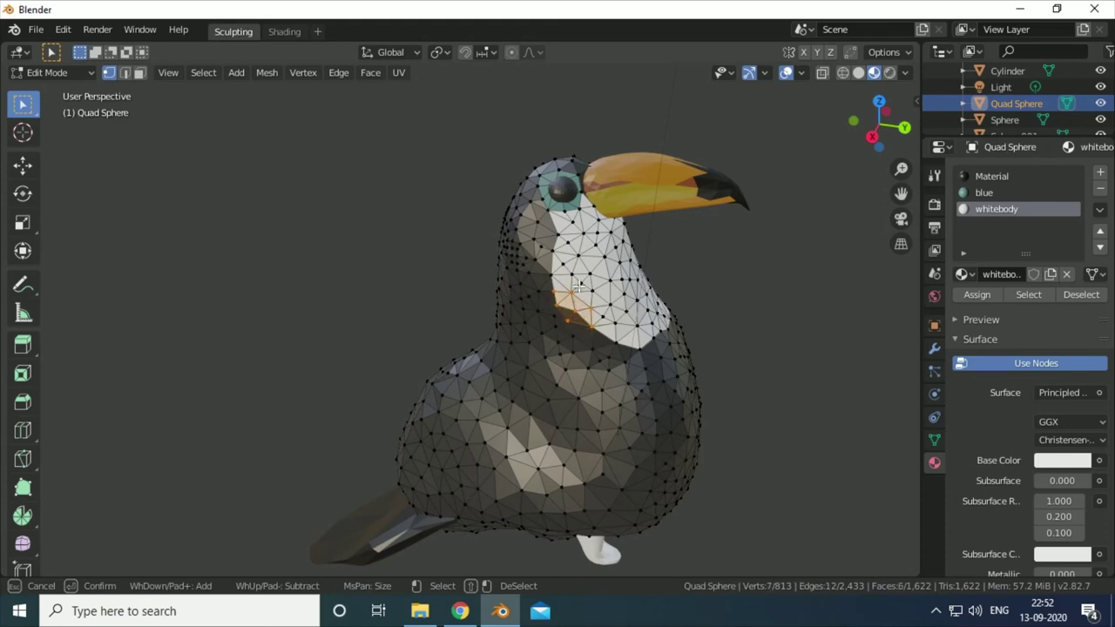
pyautogui.rightClick(650, 276)
pyautogui.moveTo(649, 276); pyautogui.dragTo(572, 223, button='middle')
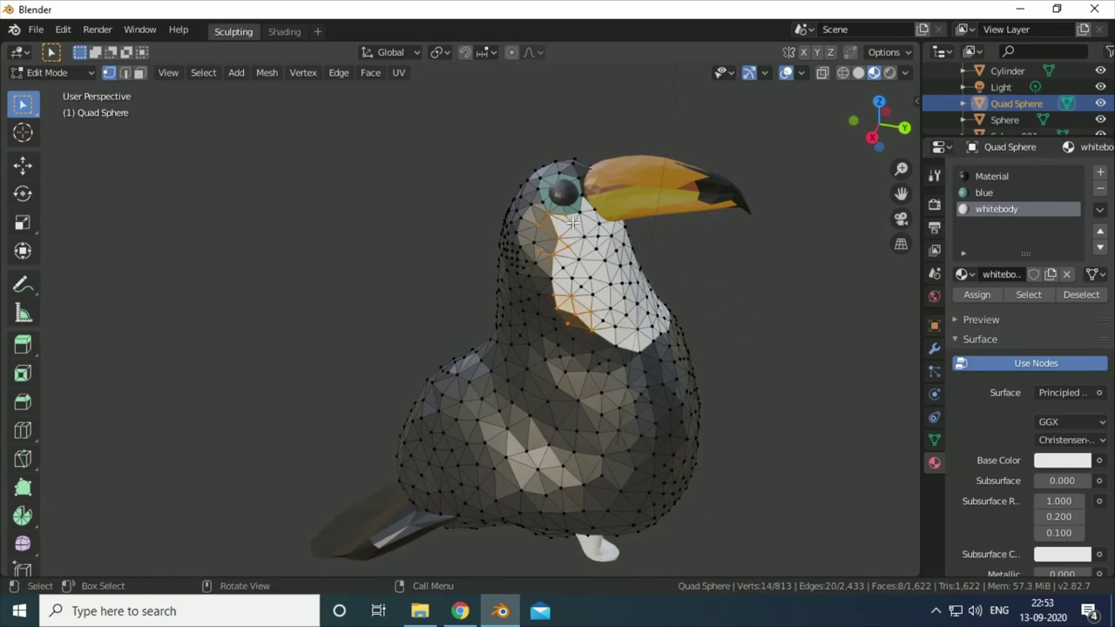
pyautogui.rightClick(869, 311)
pyautogui.scroll(-5, 488, 433)
pyautogui.press('Tab')
pyautogui.moveTo(488, 433)
pyautogui.mouseDown(button='middle')
pyautogui.moveTo(331, 373)
pyautogui.moveTo(583, 287)
pyautogui.moveTo(484, 388)
pyautogui.mouseUp(button='middle')
# Try a sculpt stroke on the body, undo it, and return to Object Mode
pyautogui.hotkey('ctrl', 'Tab')
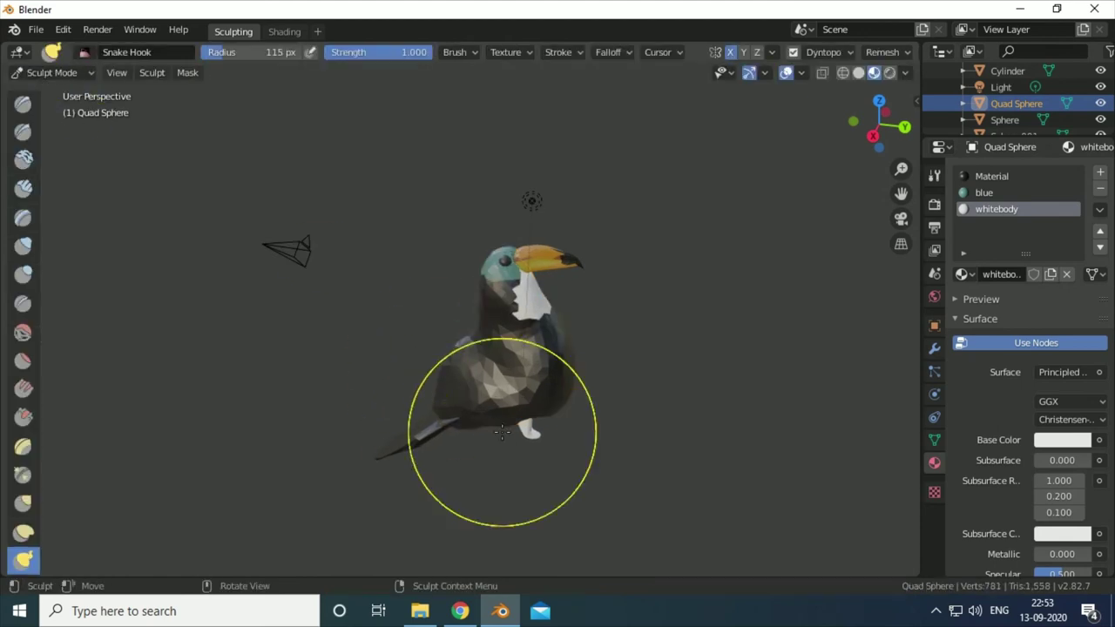
pyautogui.moveTo(502, 433); pyautogui.dragTo(444, 408)
pyautogui.hotkey('ctrl', 'z')
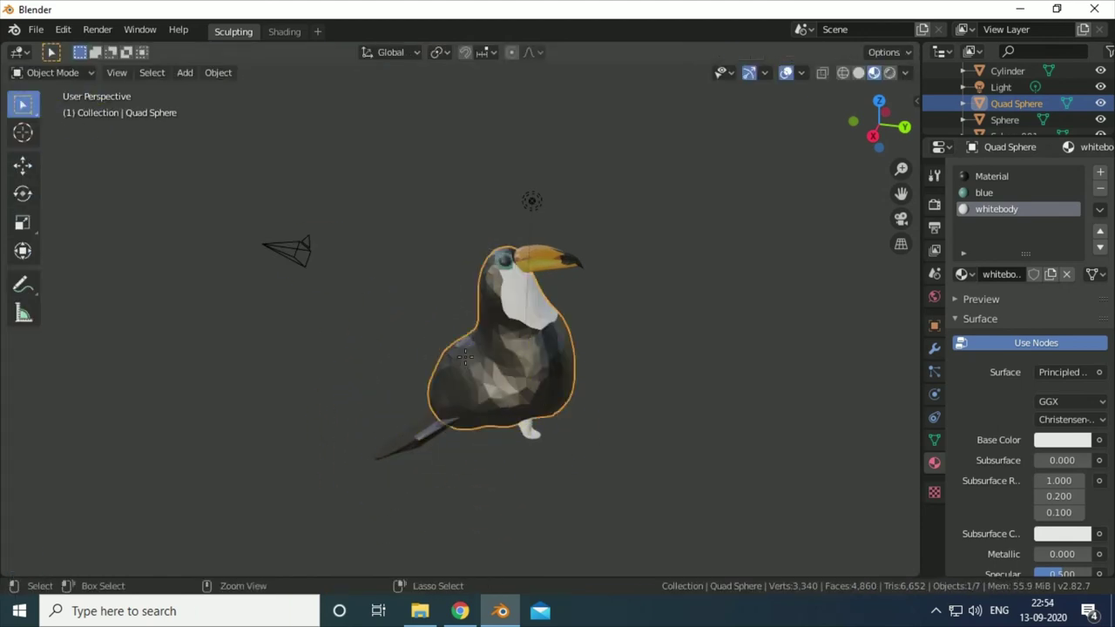
pyautogui.click(53, 73)
pyautogui.click(43, 119)
# Select the tail, nudge its position behind the body, and choose the Rotate tool
pyautogui.click(52, 72)
pyautogui.click(43, 90)
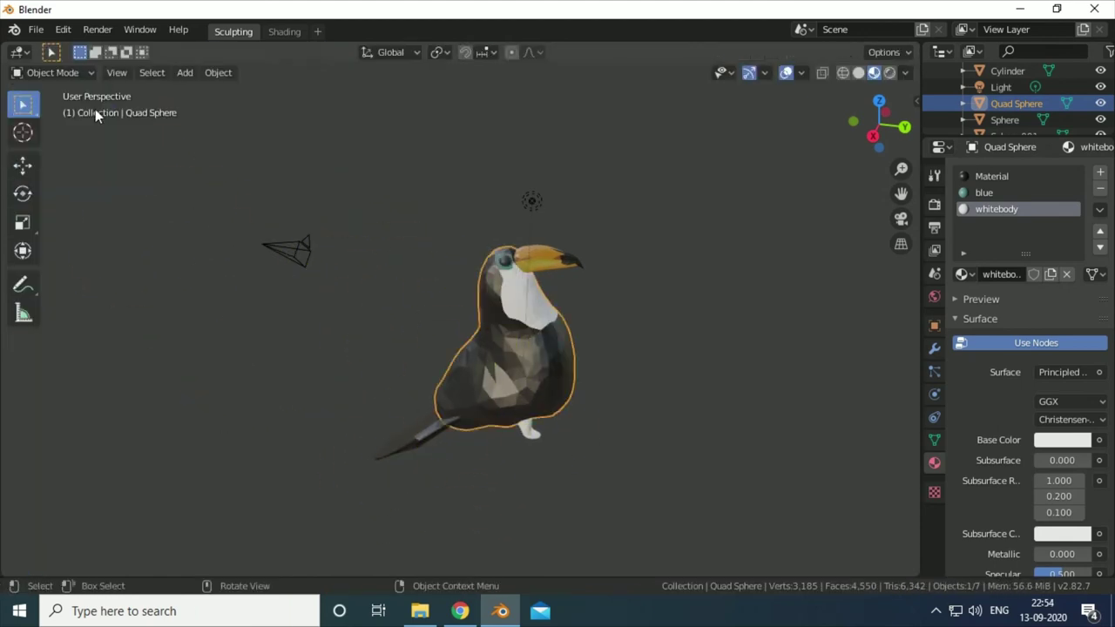
pyautogui.click(410, 445)
pyautogui.click(44, 72)
pyautogui.press('Escape')
pyautogui.press('g')
pyautogui.click(438, 478)
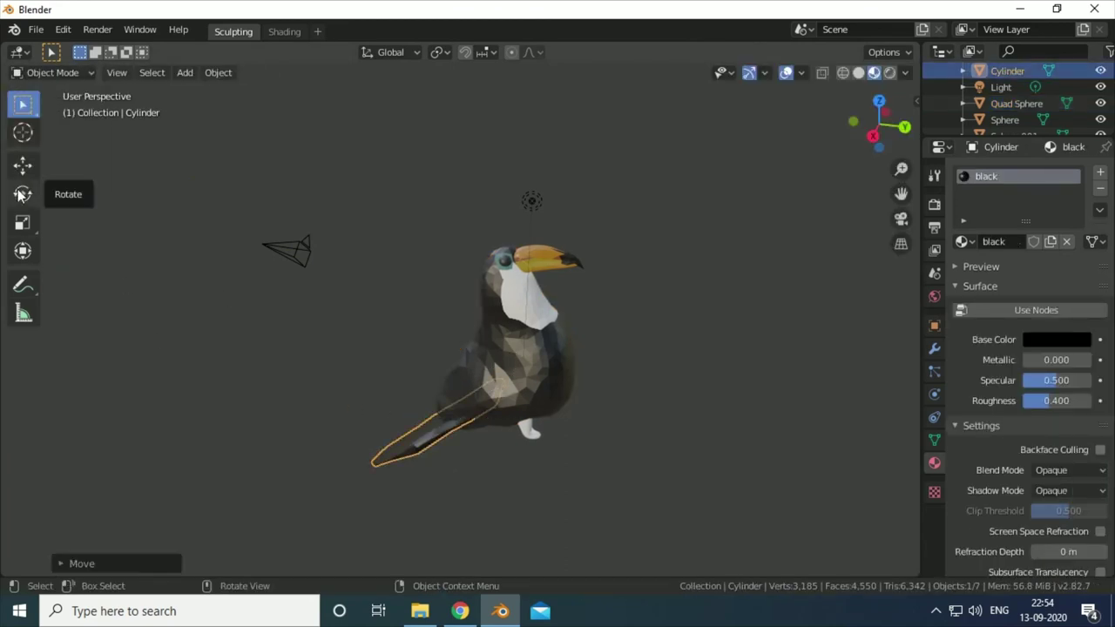
pyautogui.click(22, 194)
pyautogui.moveTo(392, 384); pyautogui.dragTo(72, 386, button='middle')
# Give the Sphere.002 feet a new material, first red, then darkened to very dark brown
pyautogui.click(386, 425)
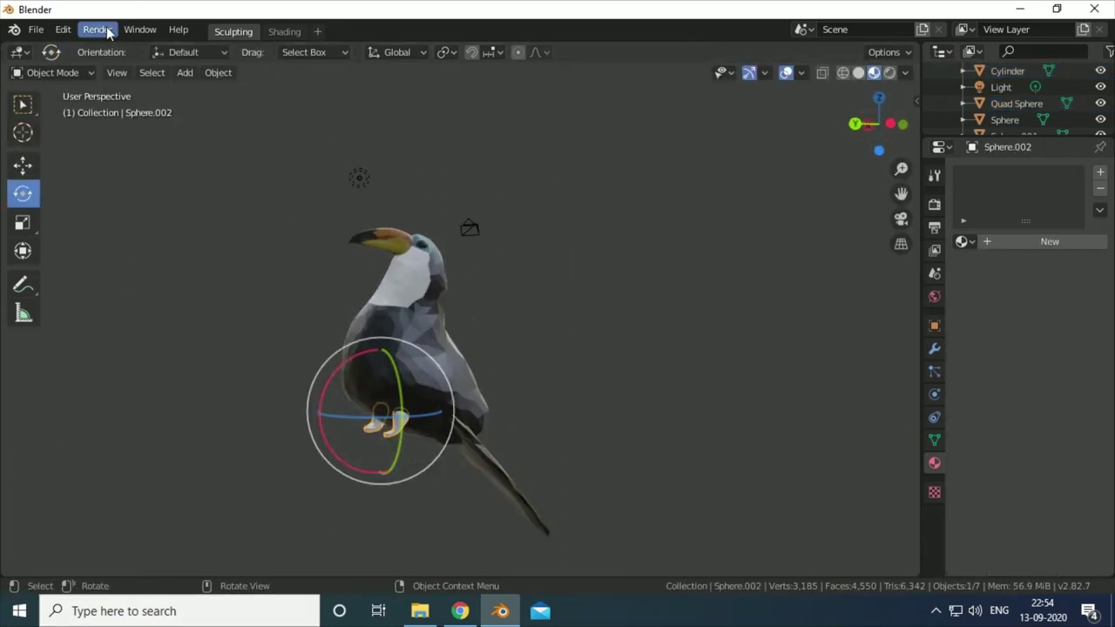
pyautogui.press('Tab')
pyautogui.click(1026, 246)
pyautogui.click(1041, 363)
pyautogui.click(1058, 209)
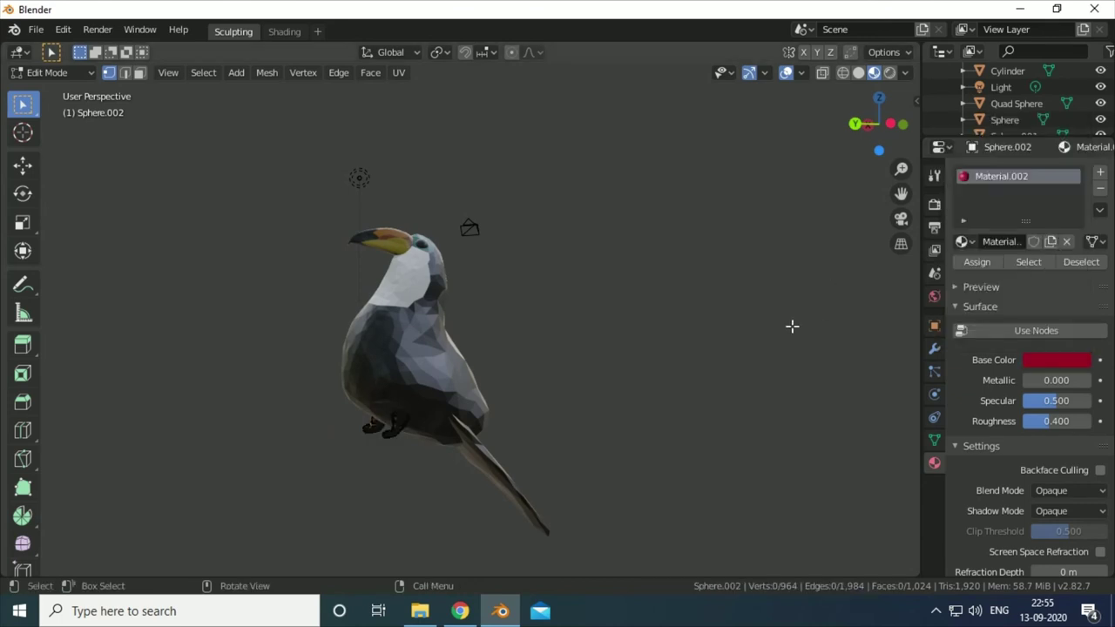
pyautogui.moveTo(792, 324)
pyautogui.mouseDown(button='middle')
pyautogui.moveTo(291, 299)
pyautogui.moveTo(162, 176)
pyautogui.mouseUp(button='middle')
pyautogui.press('Tab')
pyautogui.click(1056, 340)
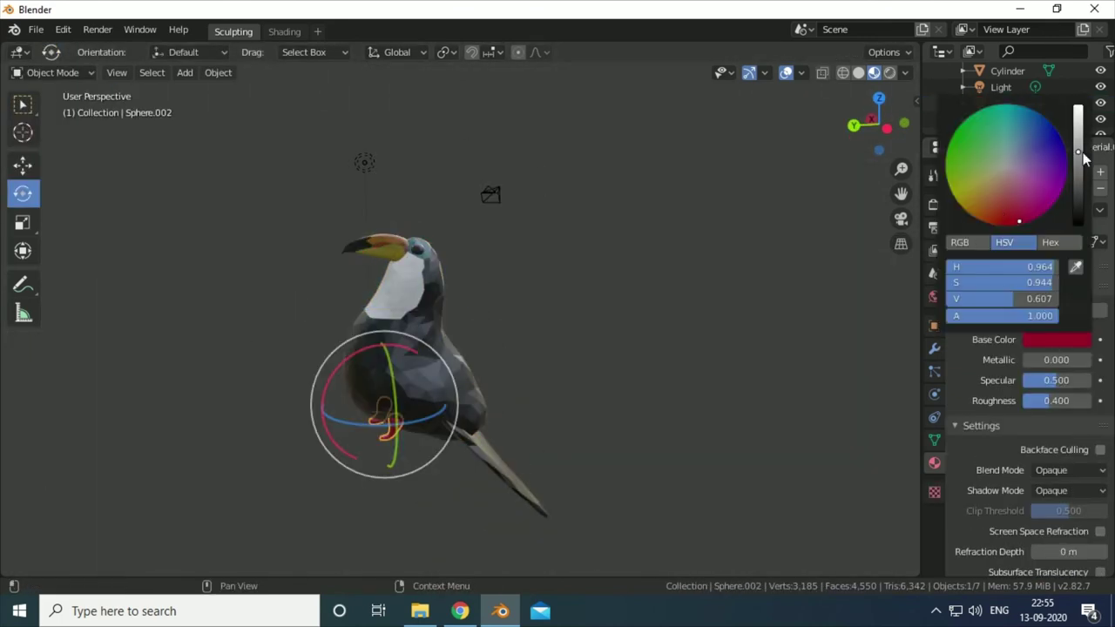
pyautogui.moveTo(1078, 131); pyautogui.dragTo(1079, 207)
pyautogui.click(1056, 339)
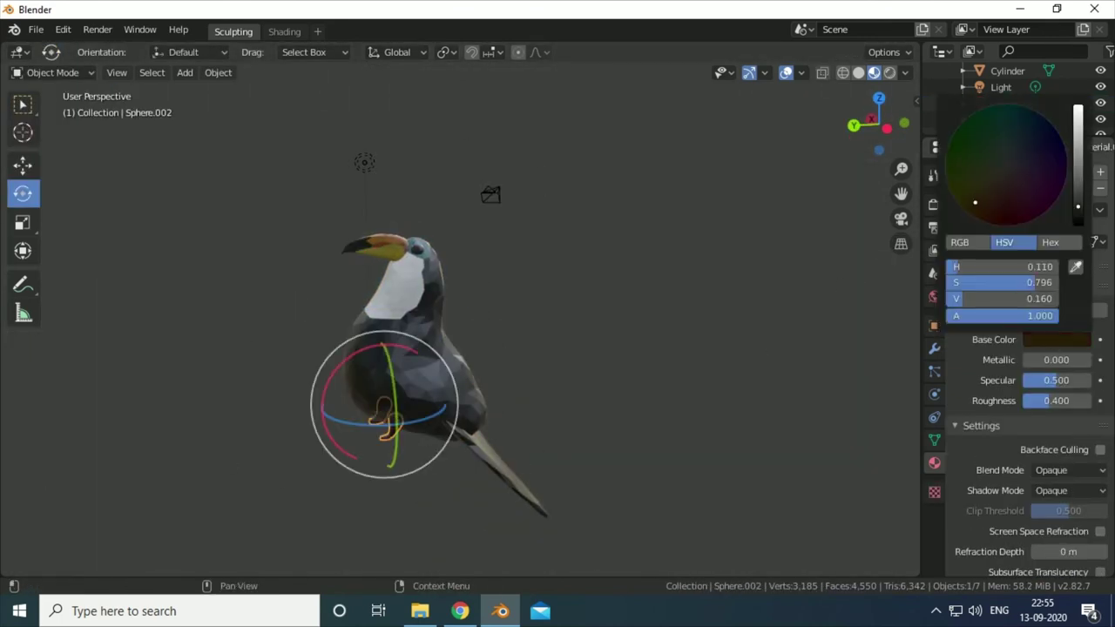